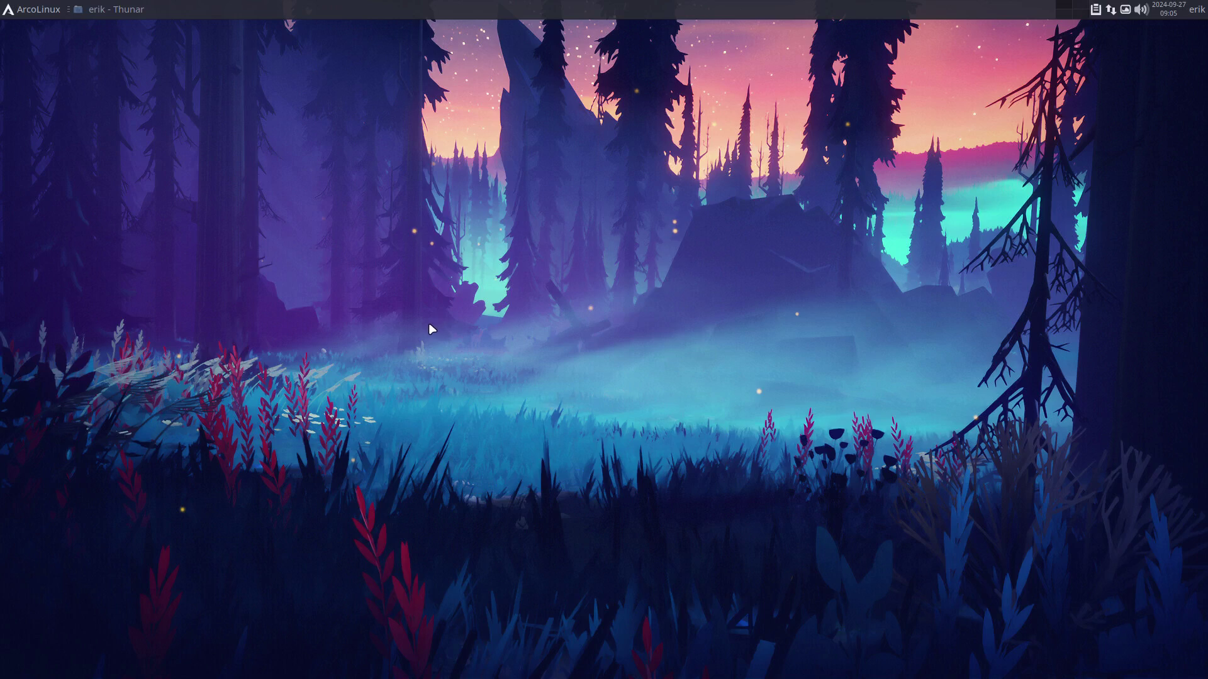
Step: Run iso in a terminal to show the release info, then close that terminal
key(ctrl+alt+t)
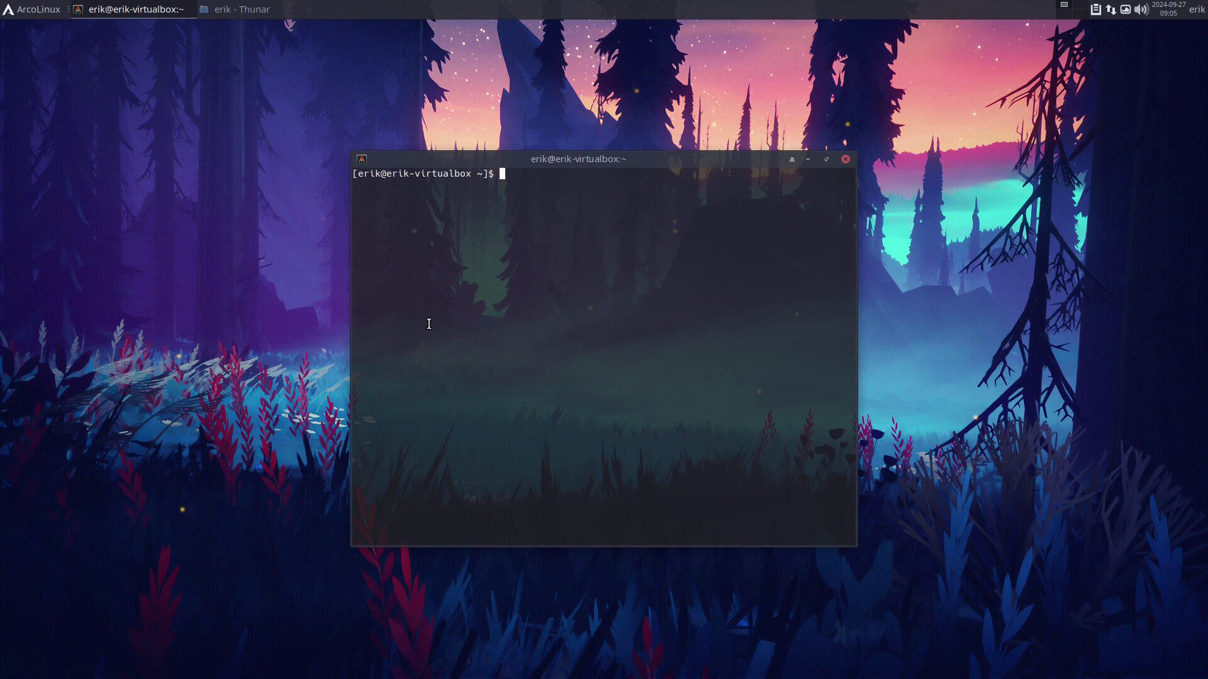
text(iso)
key(Return)
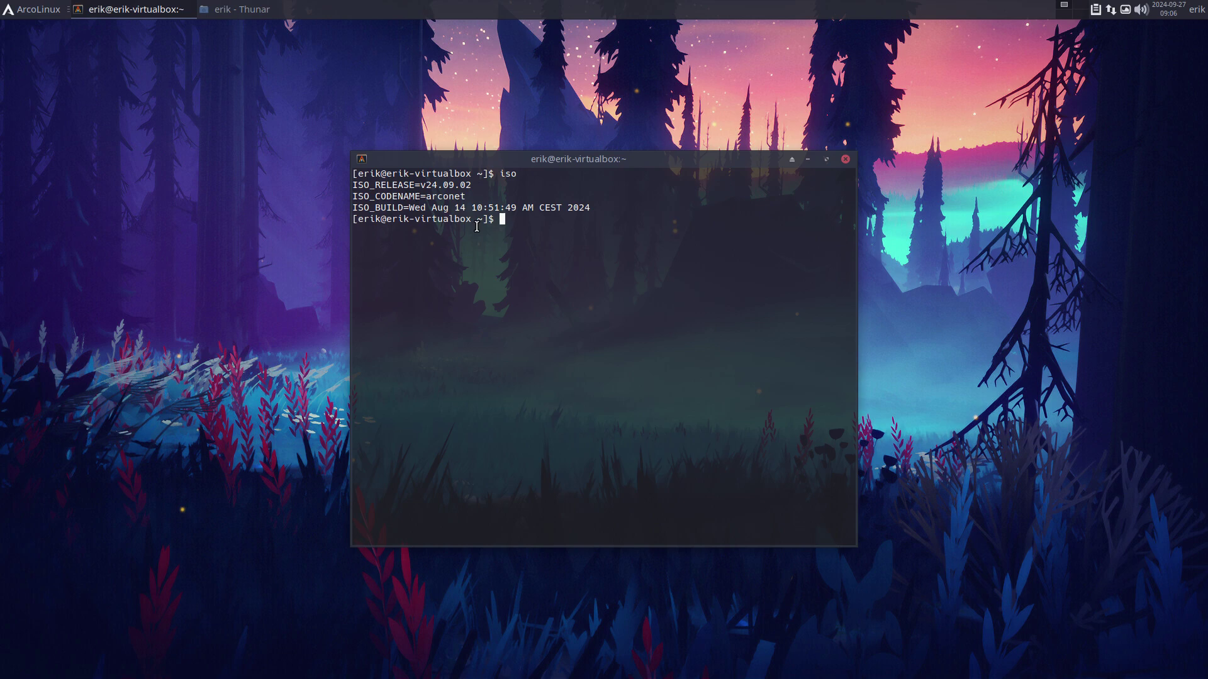
text(skel)
key(BackSpace)
key(BackSpace)
key(BackSpace)
key(BackSpace)
text(q)
click(844, 160)
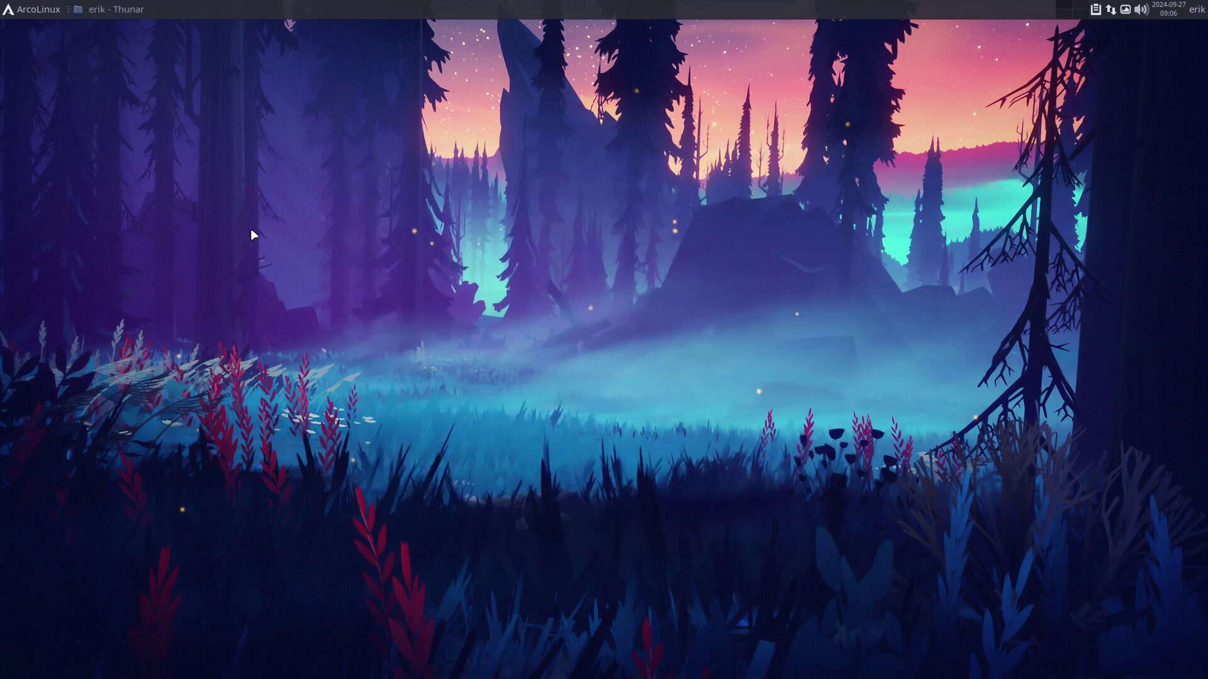
Step: In a new terminal, run the cb, cz and cf commands
key(super+Return)
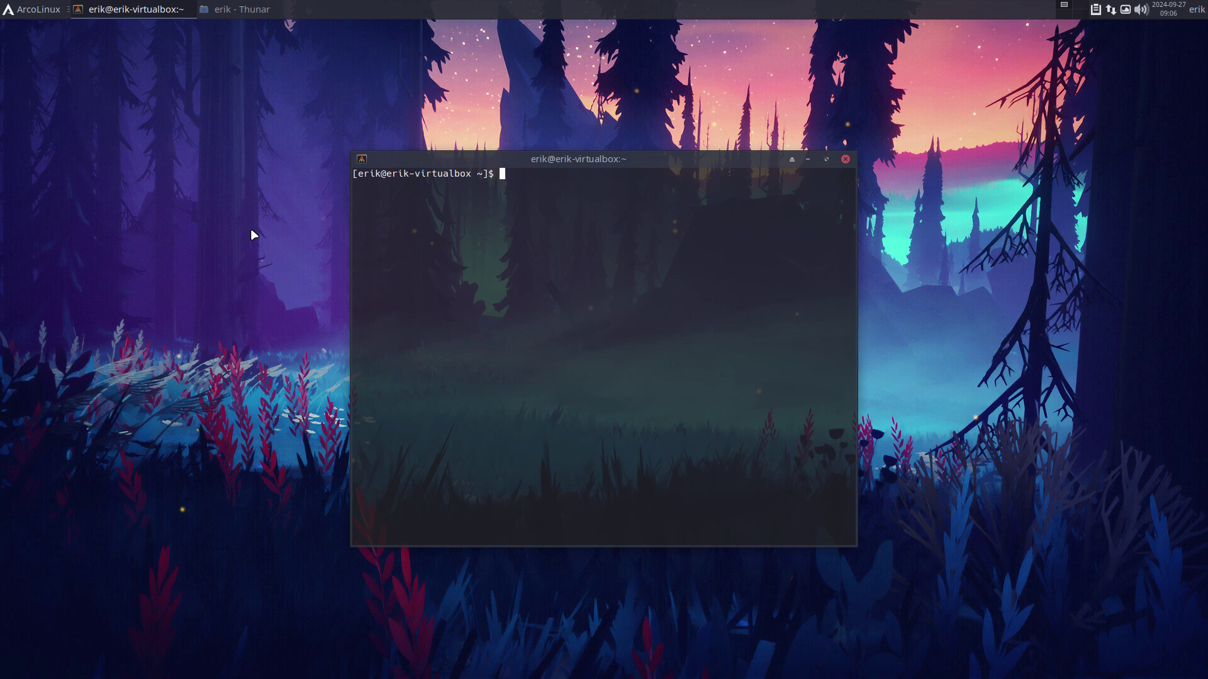
text(cb)
key(Return)
text(cz)
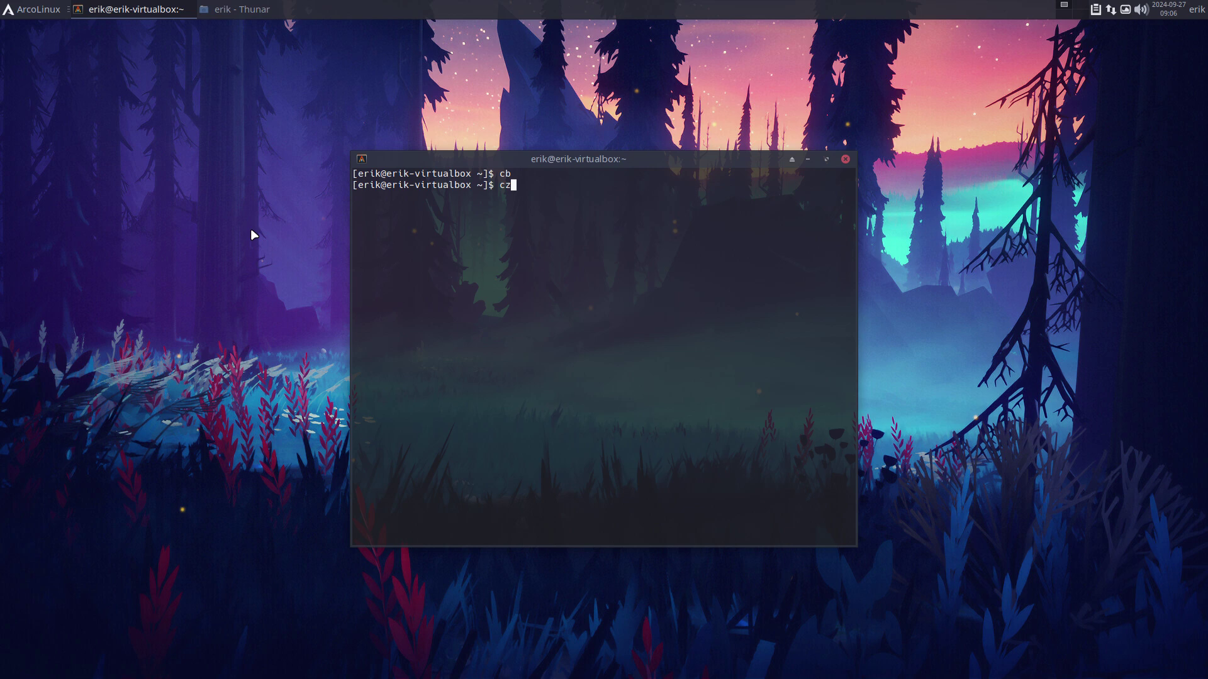
key(Return)
text(cf)
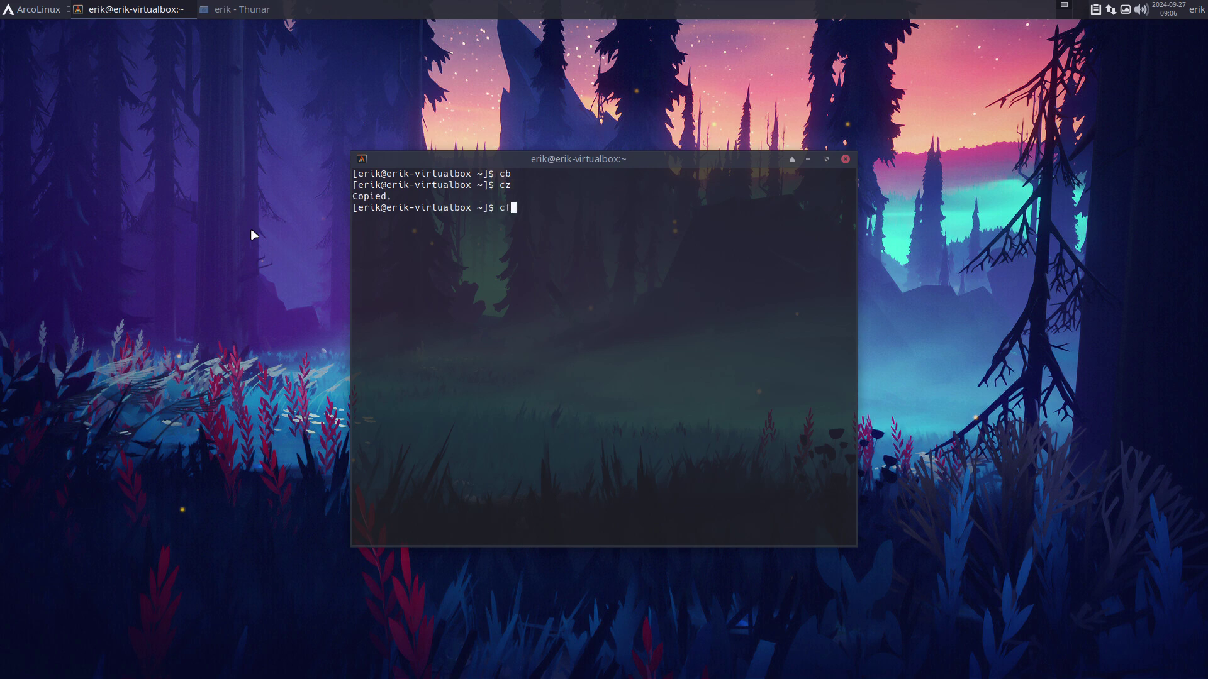
key(Return)
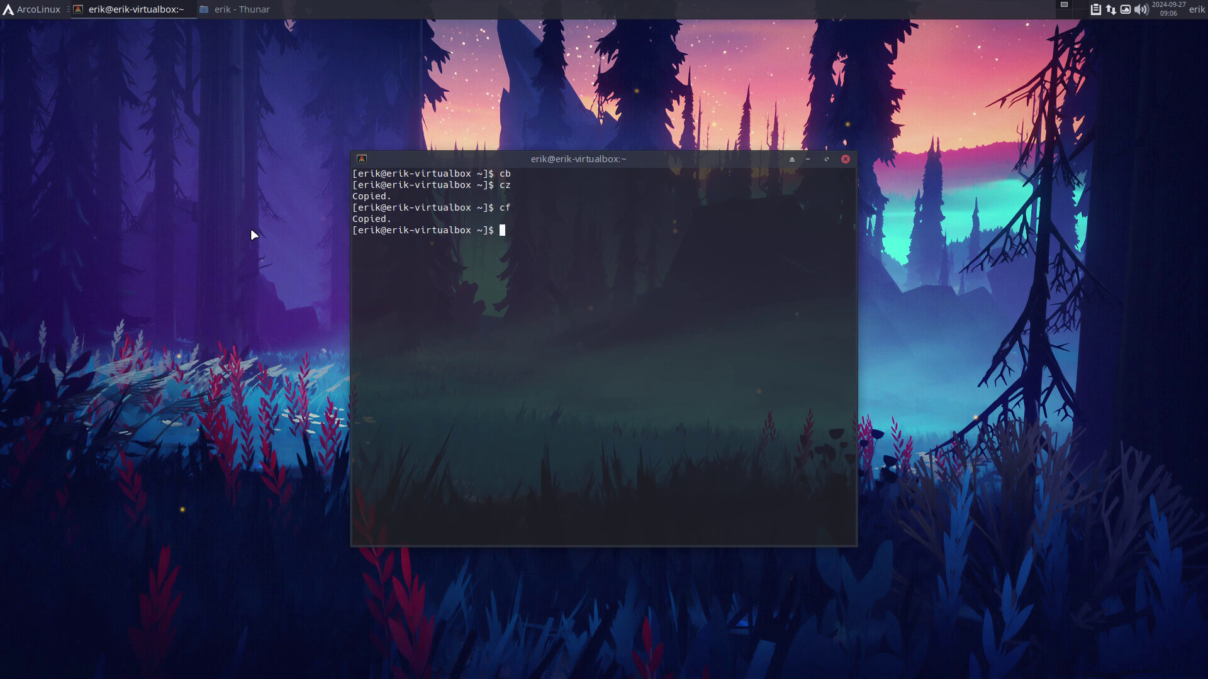
Step: List the shell aliases, then clear the screen several times down to the coloured bars
text(alias)
key(Return)
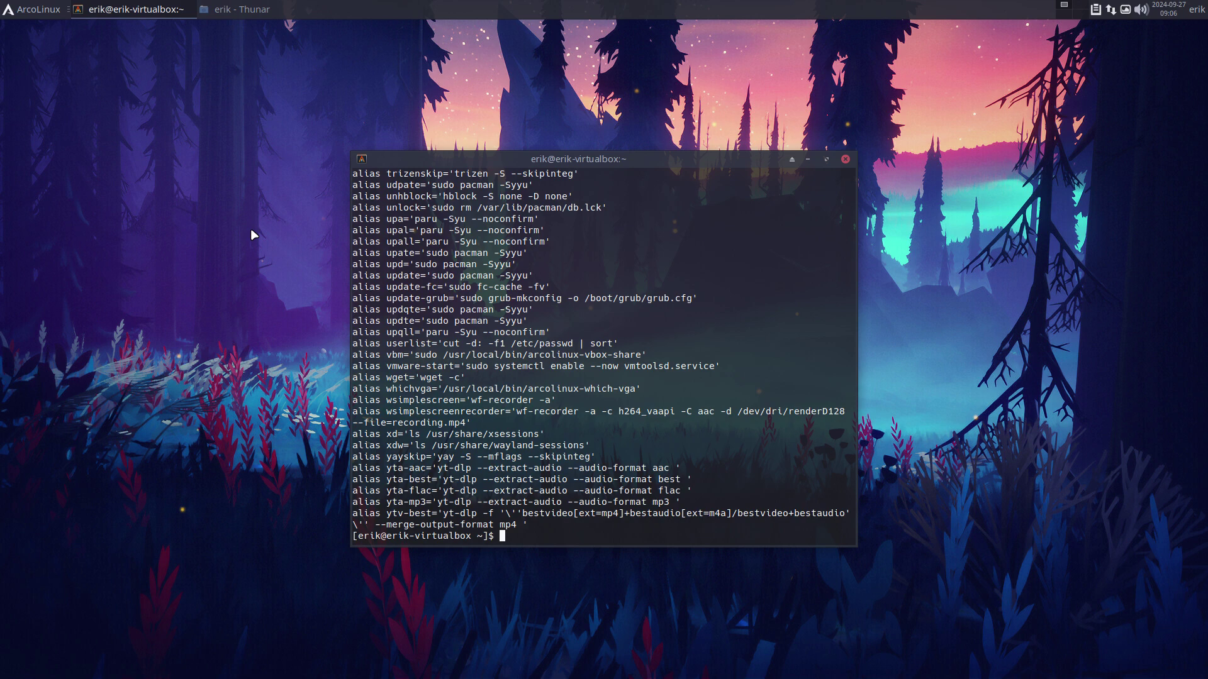
text(q)
key(BackSpace)
text(clear)
key(Return)
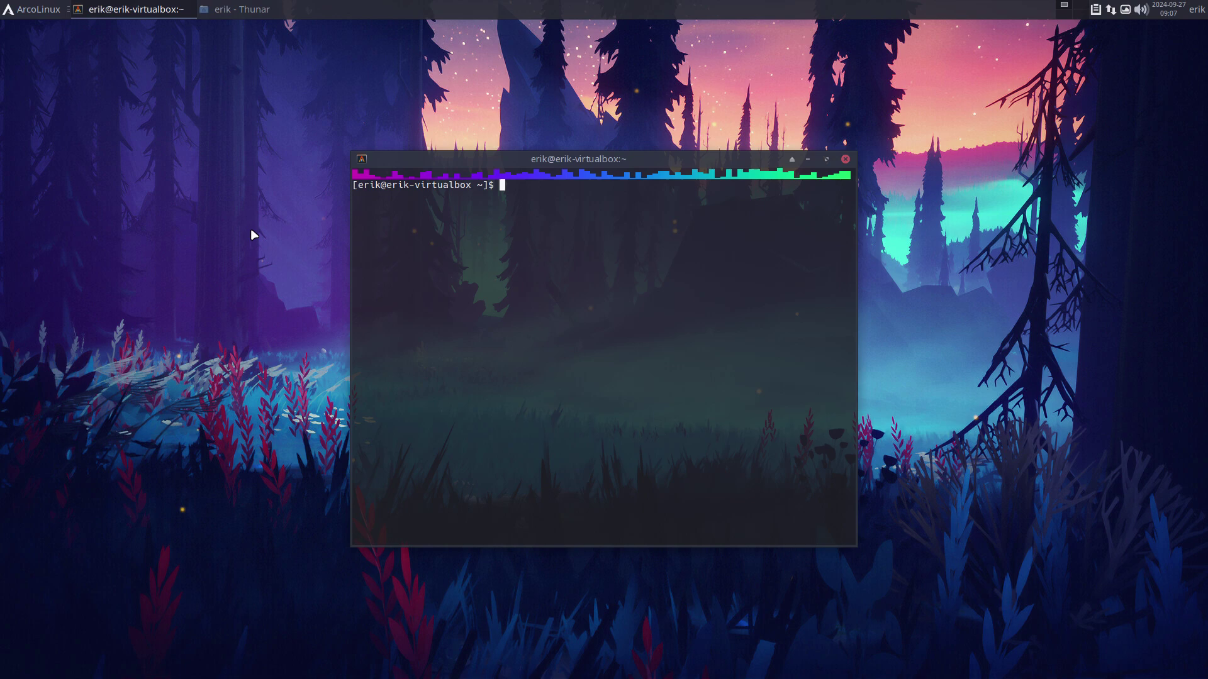
text(clear)
key(Return)
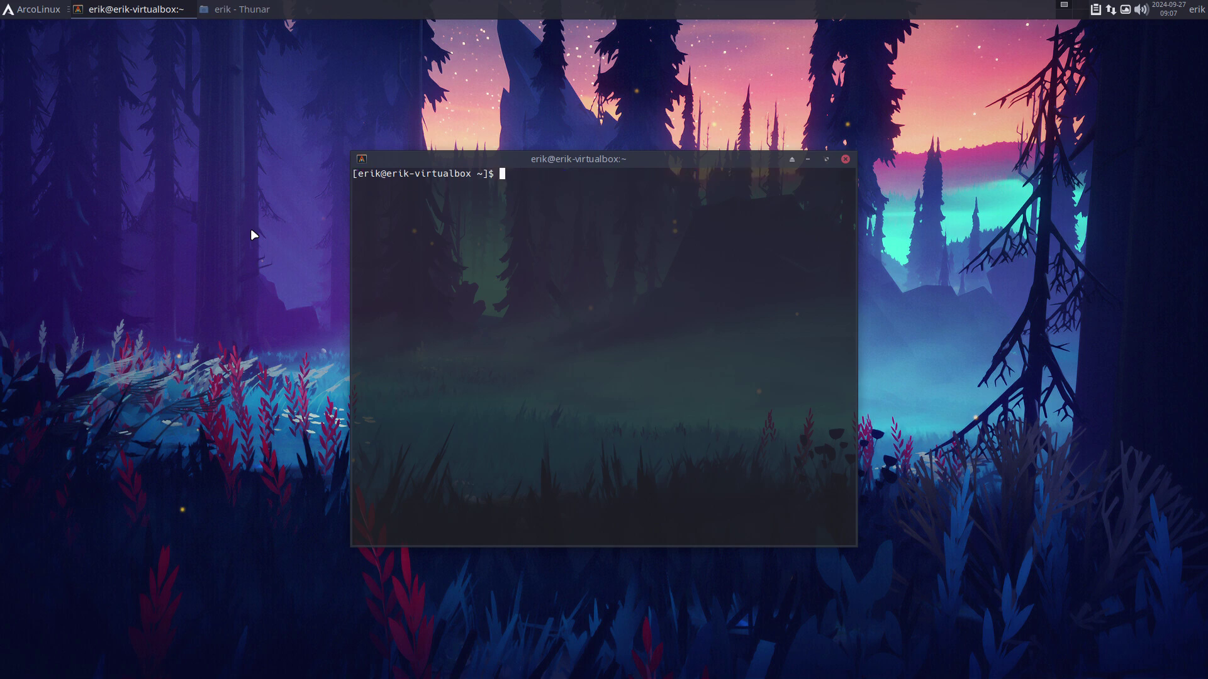
text(clear)
key(Return)
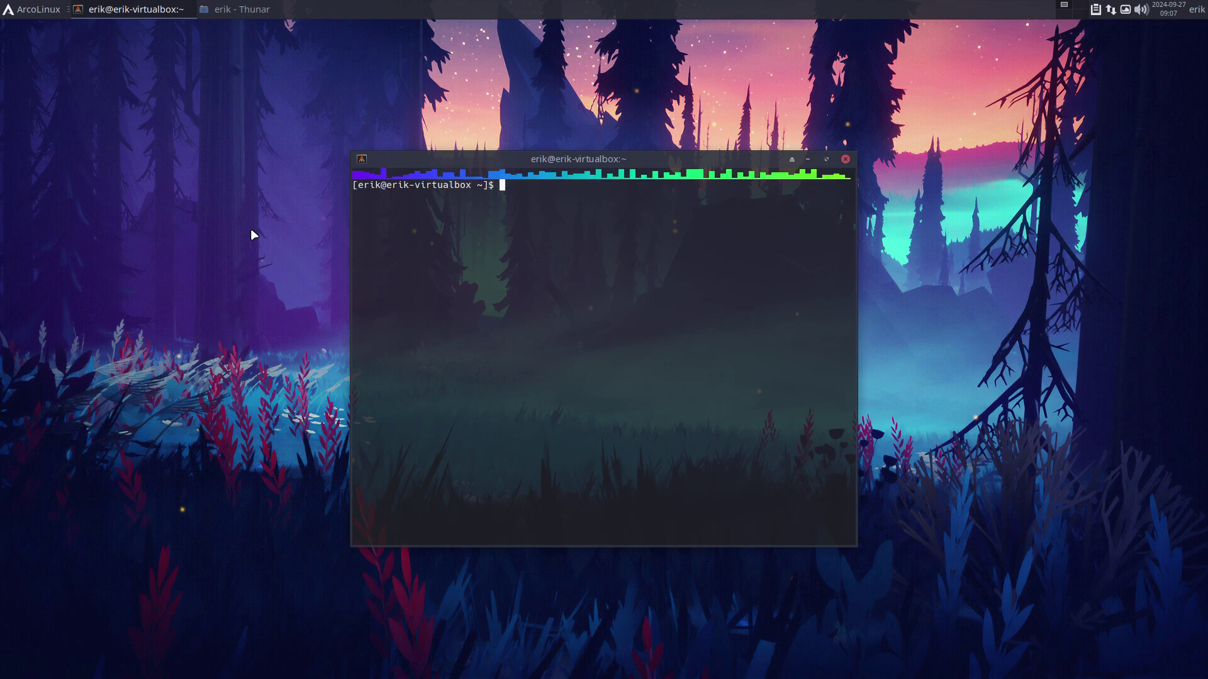
text(clear)
key(Return)
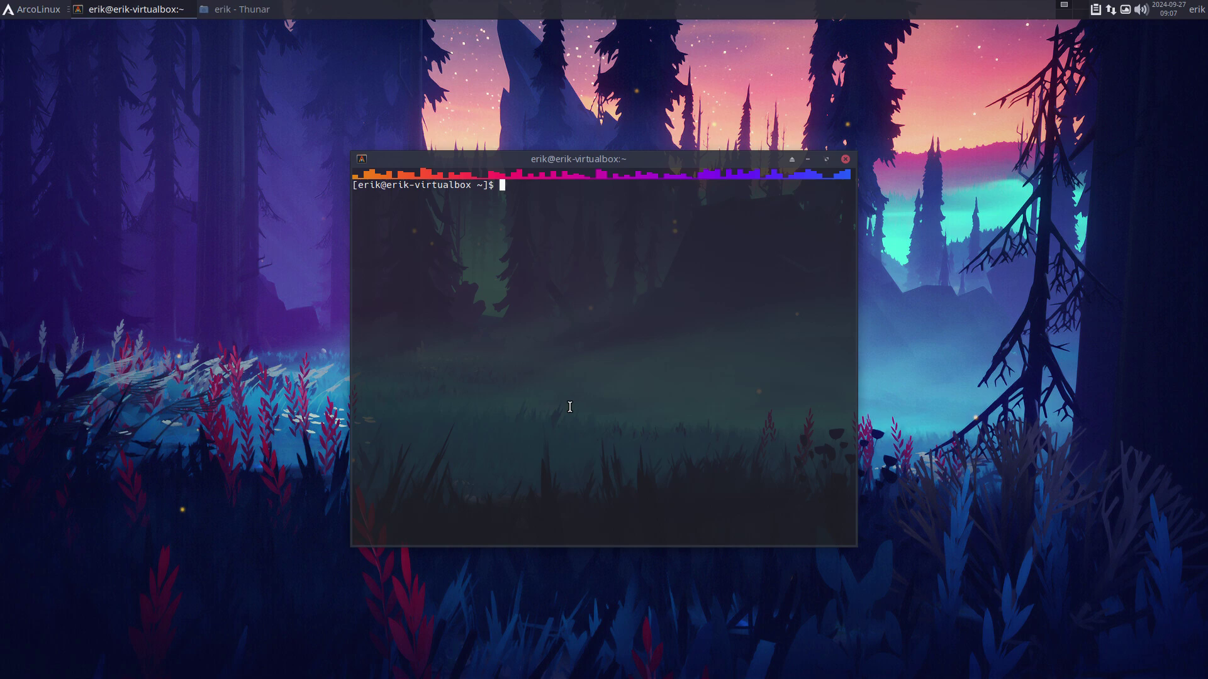
Step: Run update with the sudo password, let the sync report nothing to do, then clear
text(update)
key(Return)
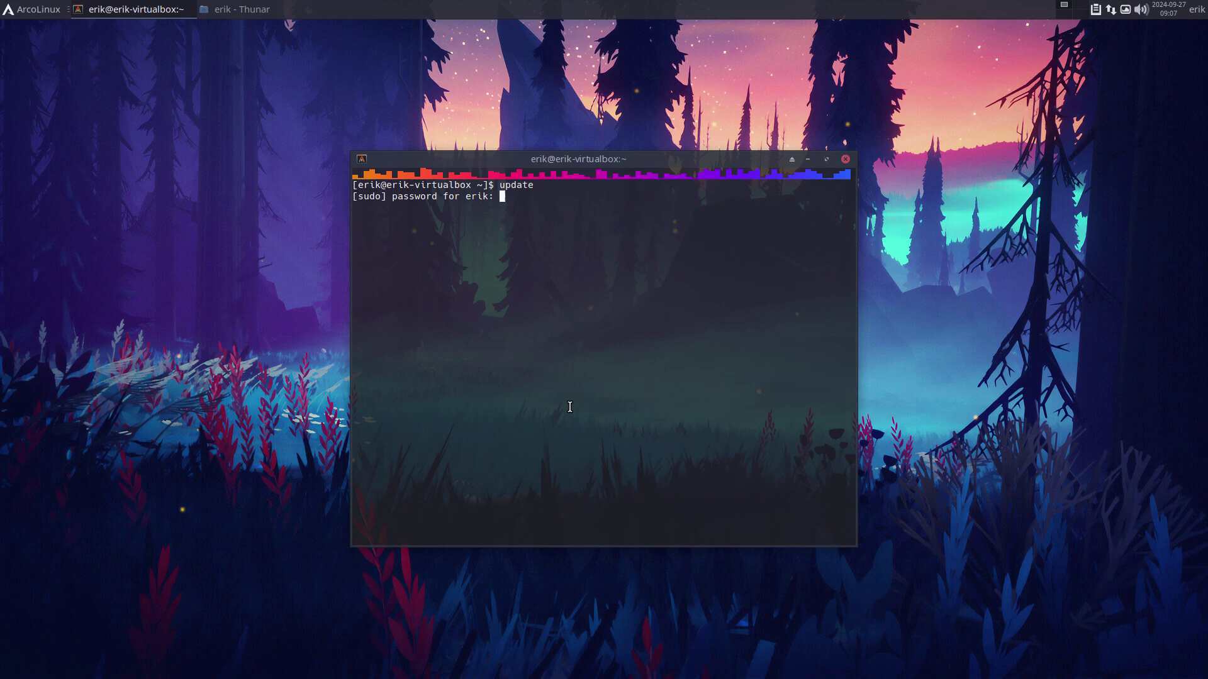
key(Return)
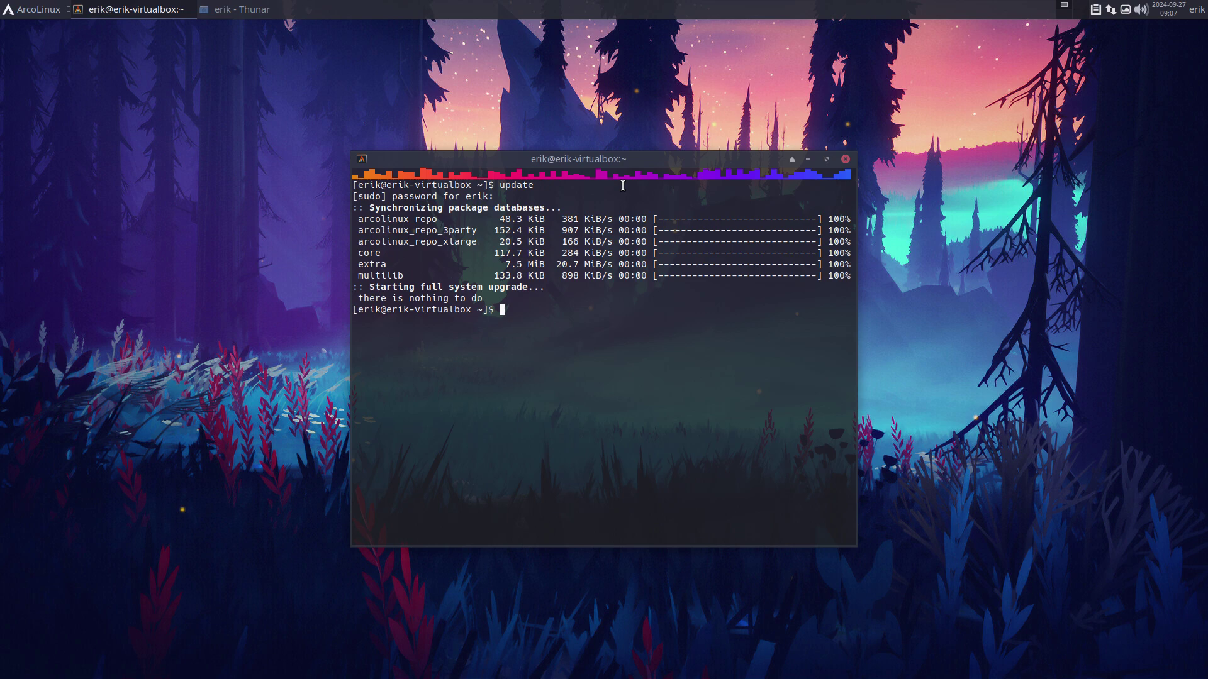
text(clear)
key(Return)
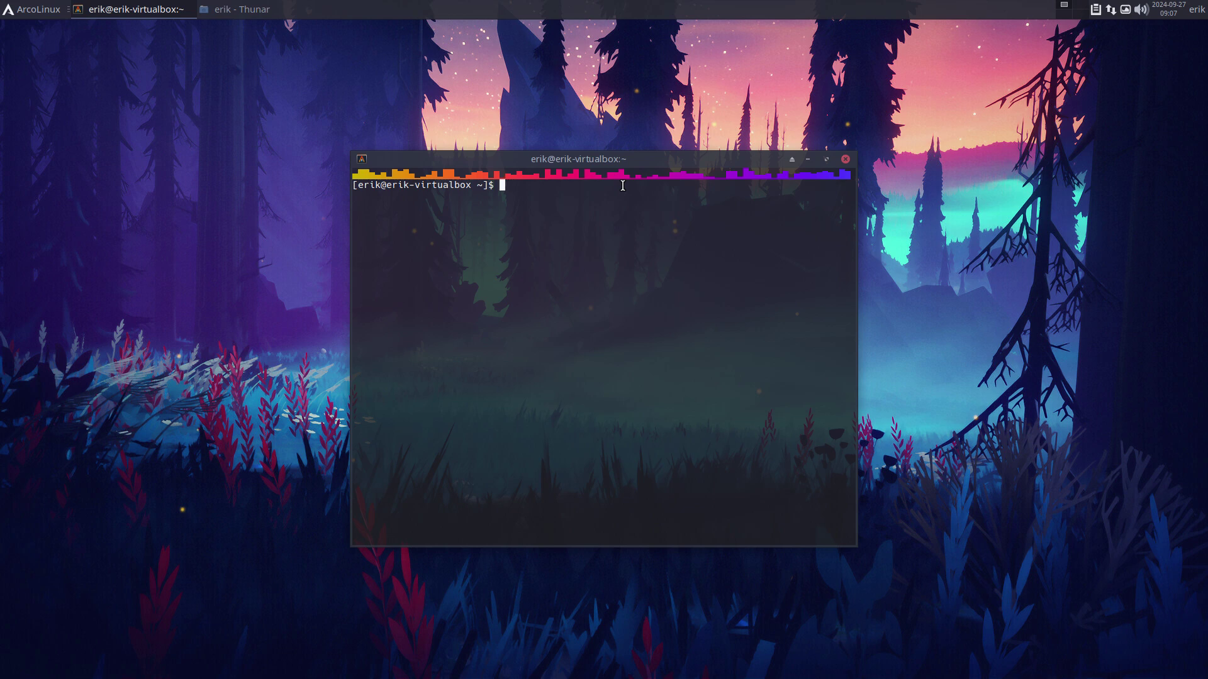
Step: Open Thunar on the home folder and a new terminal, and try running fastfetch and ff
key(super+shift+Return)
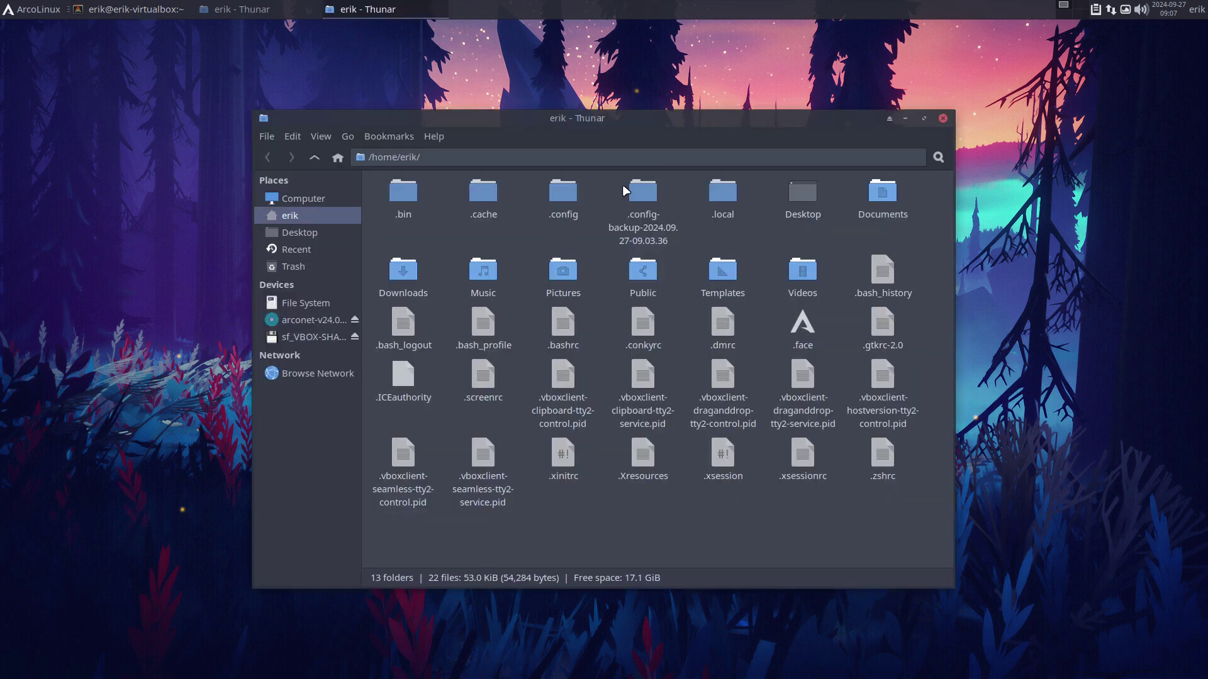
key(super+Return)
text(fastfetch)
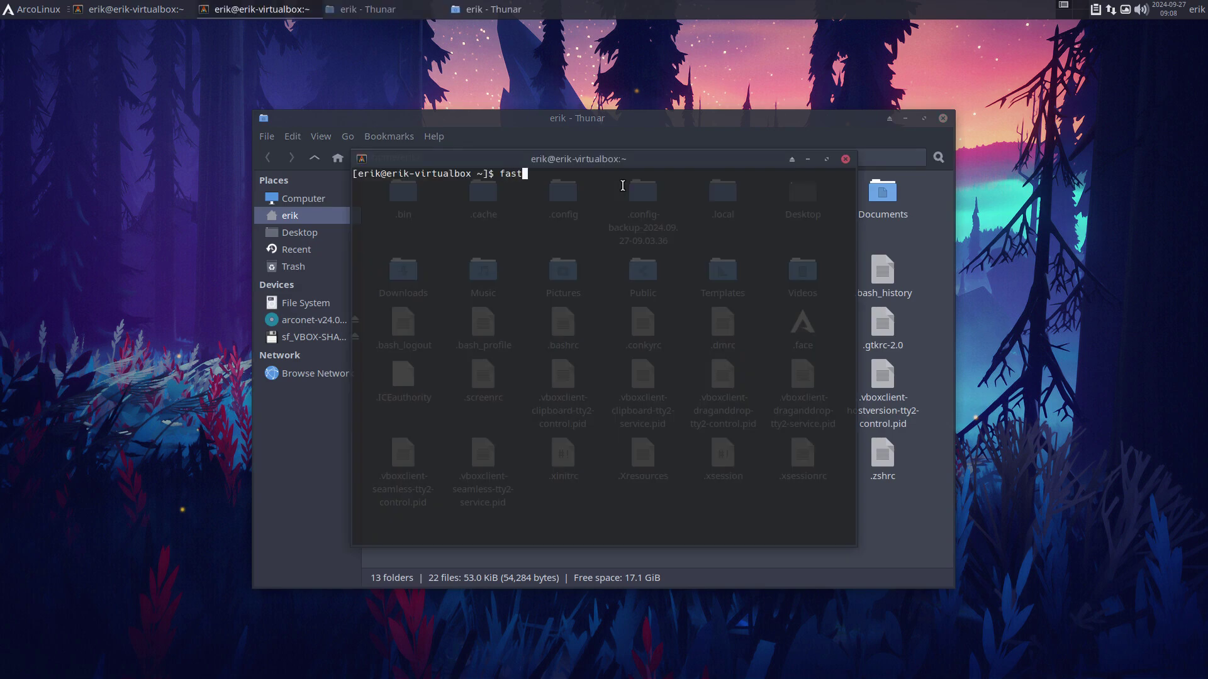
key(Return)
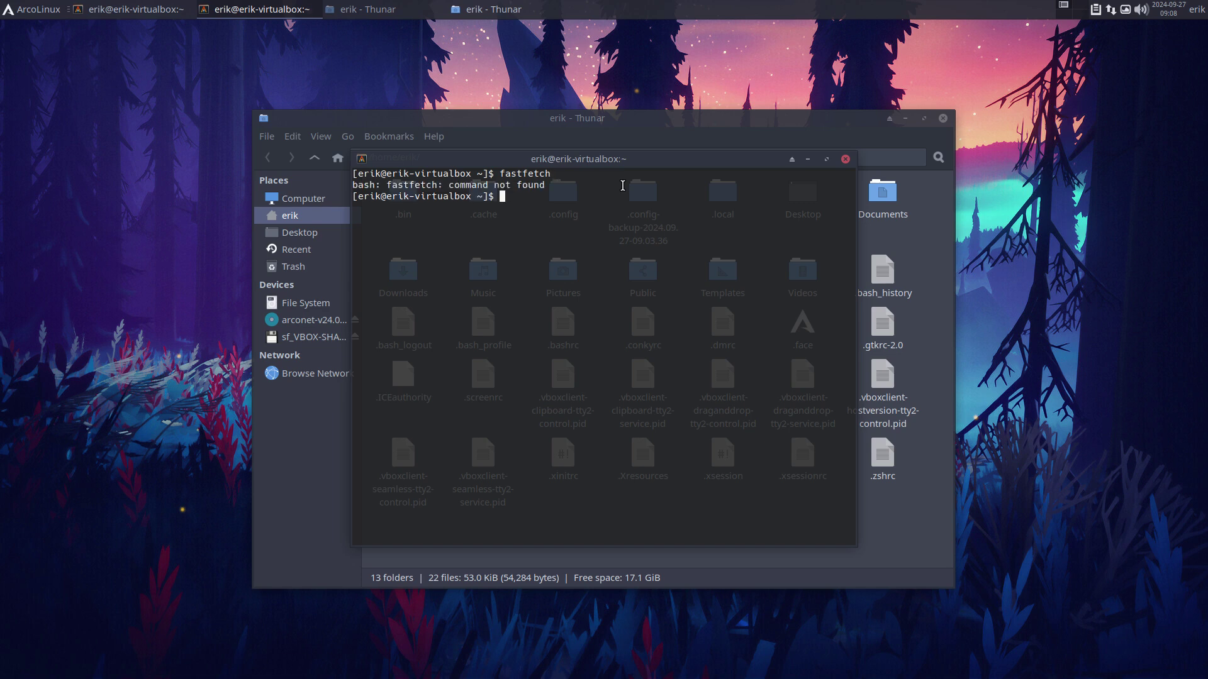
text(ff)
key(Return)
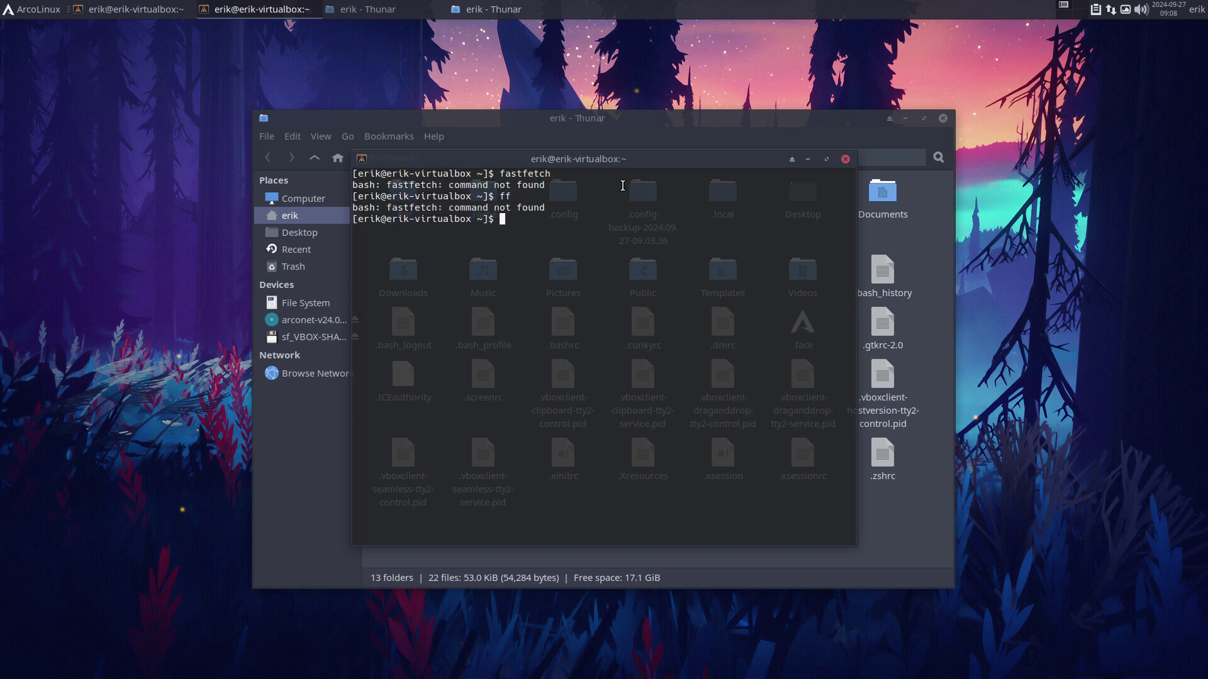
Step: Install fastfetch with sudo pacman -S fastfetch, then run ff to show system info
text(sudo pacman -S fastfetch)
key(Return)
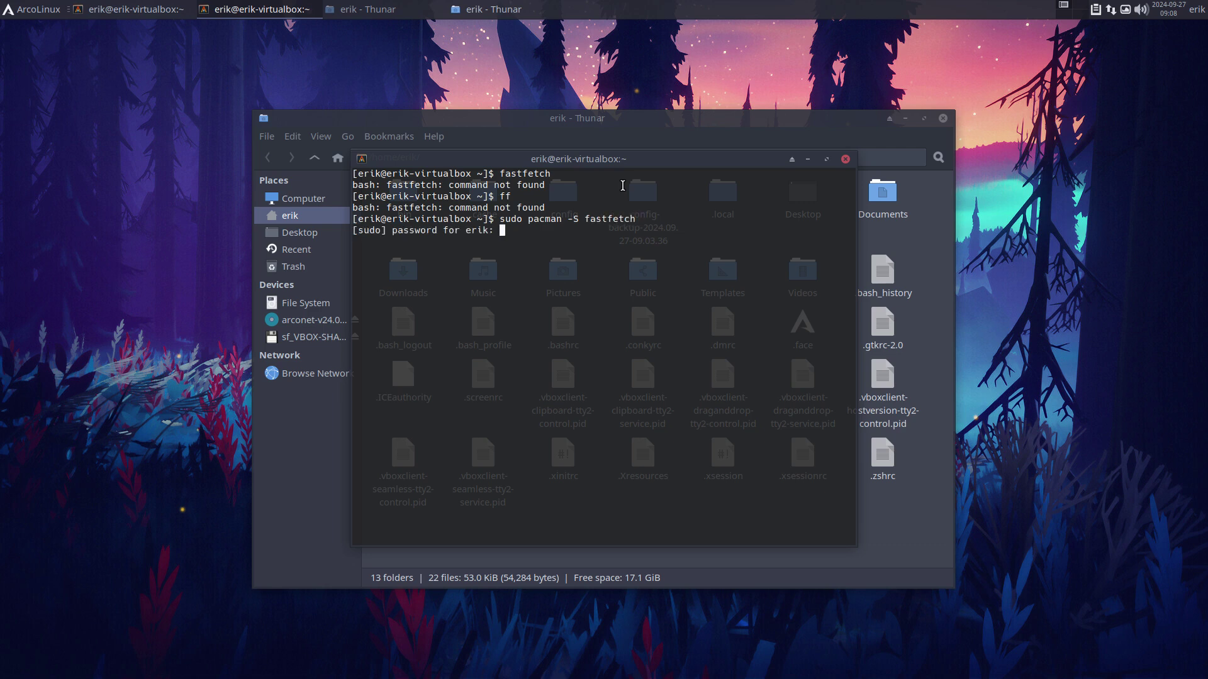
key(Return)
key(Return)
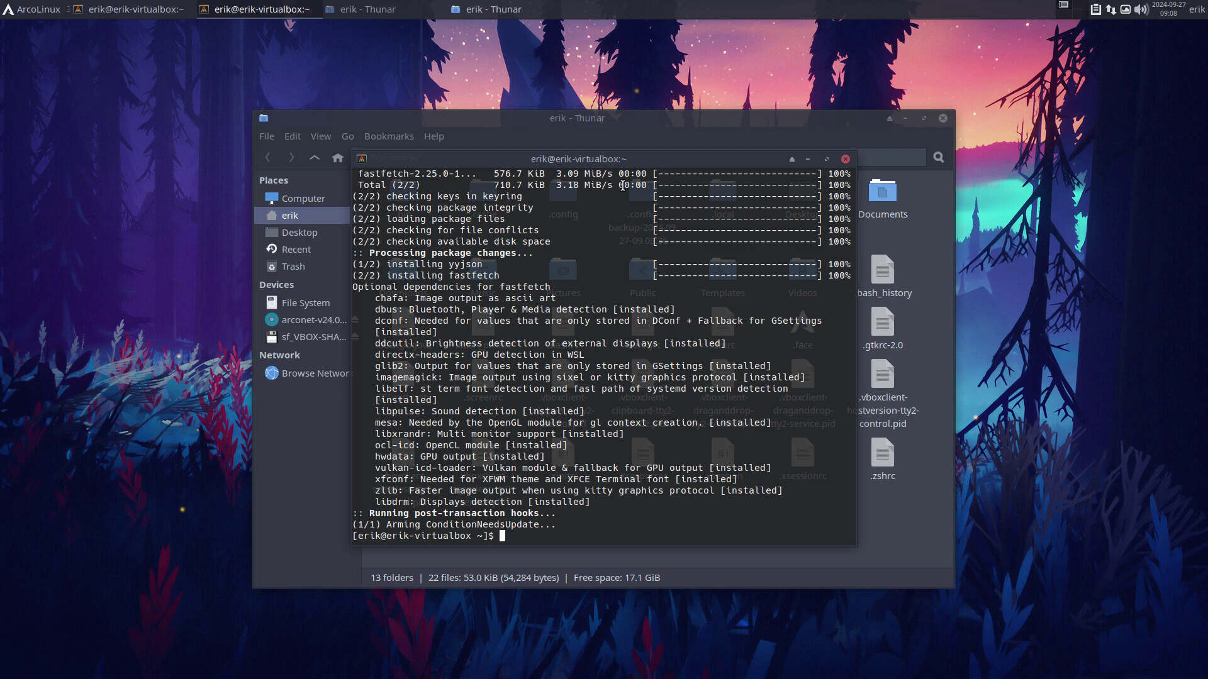
text(ff)
key(Return)
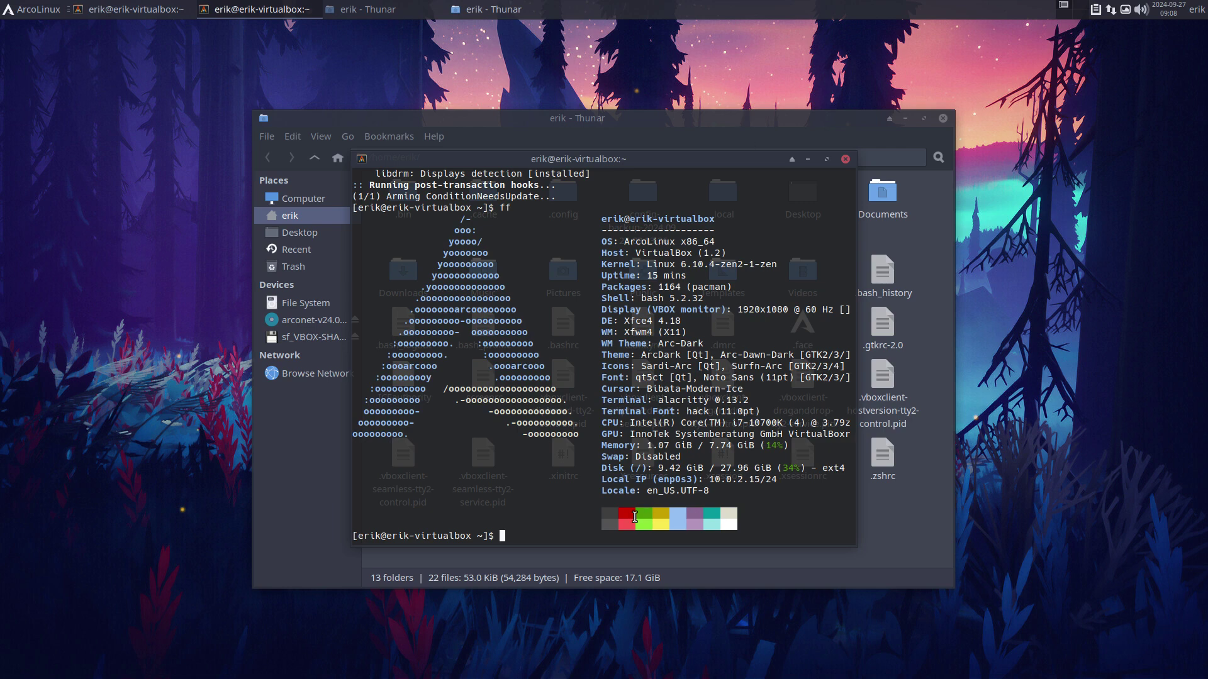
Step: Select parts of the ff output: the Local IP line, Xfwm4, Arc-Dark and the GPU vendor
drag(785, 480, 599, 479)
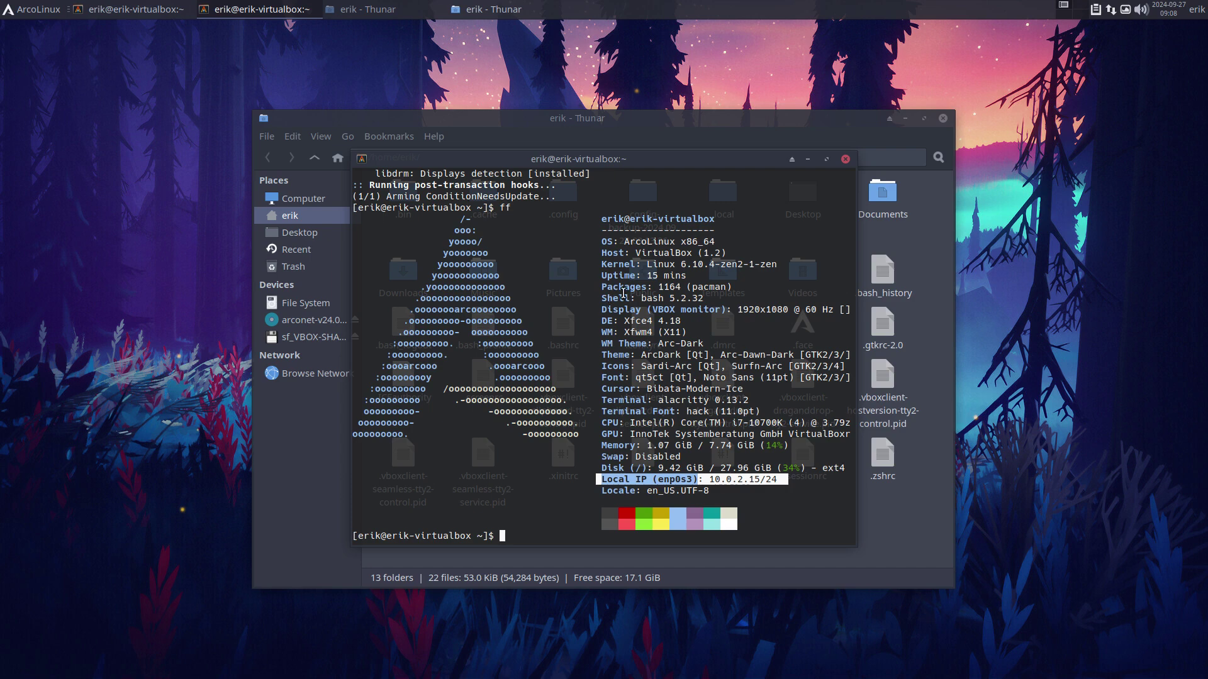
click(633, 333)
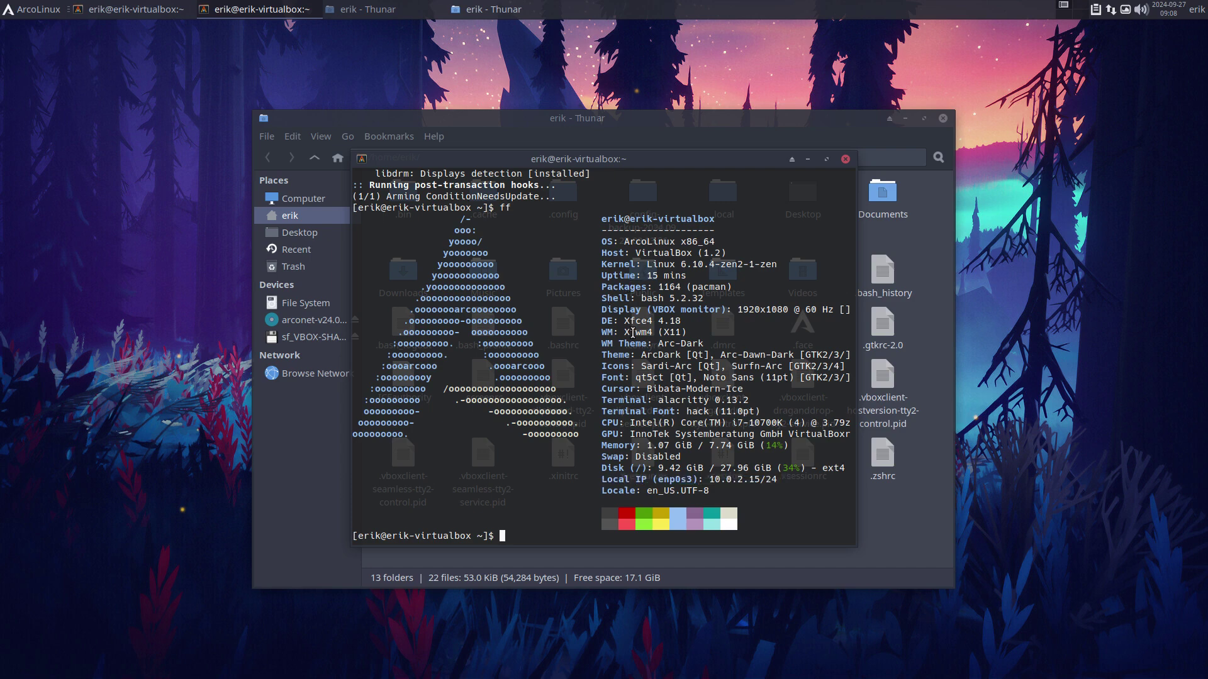
double_click(633, 332)
double_click(674, 342)
drag(630, 422, 741, 419)
click(723, 423)
drag(630, 434, 692, 434)
Step: Close the terminal, open .config in Thunar, authenticate with the password, and move Thunar upper left
click(846, 159)
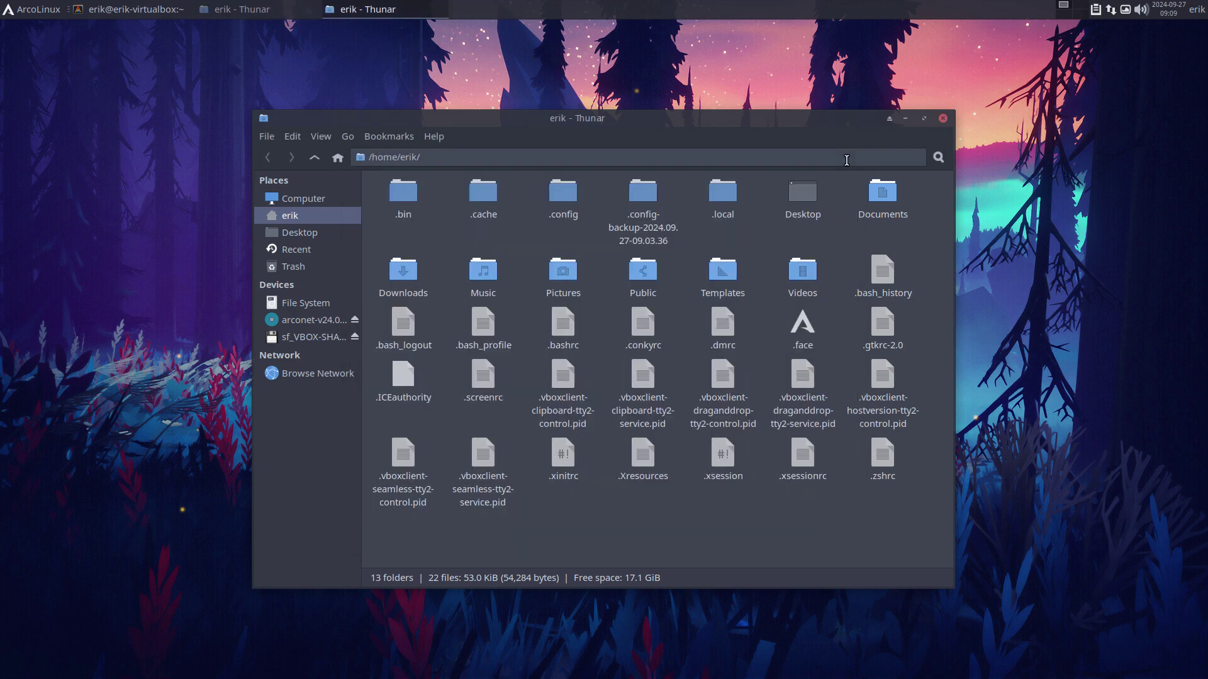
double_click(562, 195)
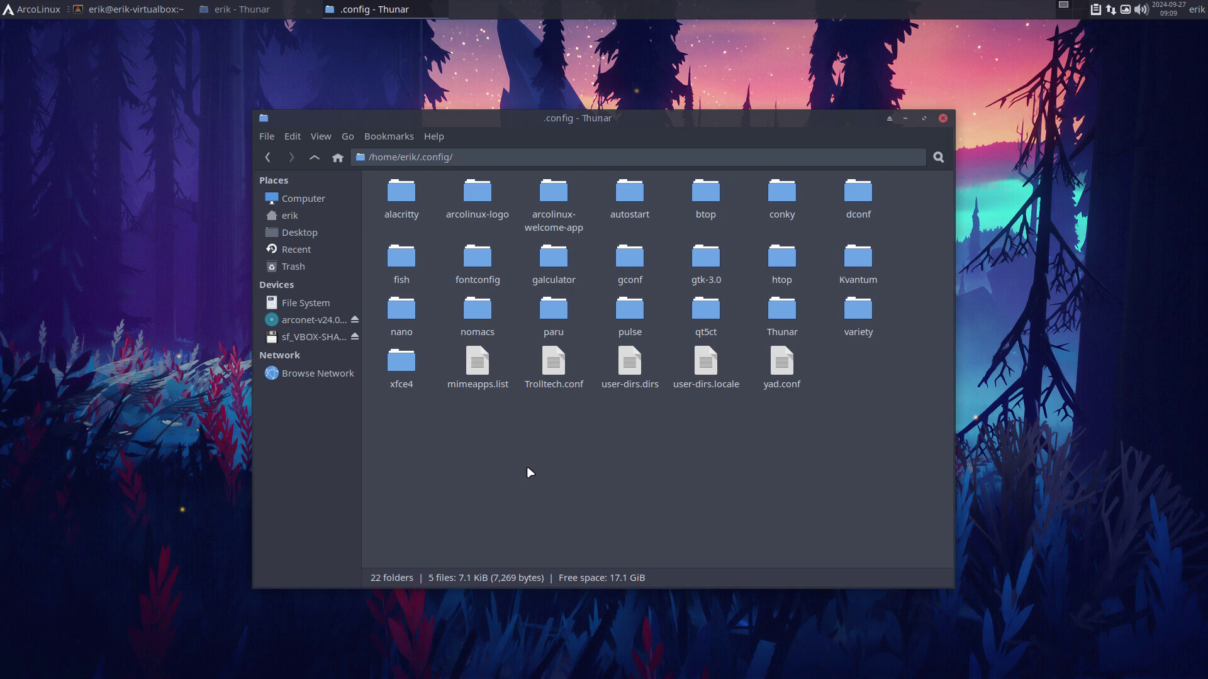
text(•••)
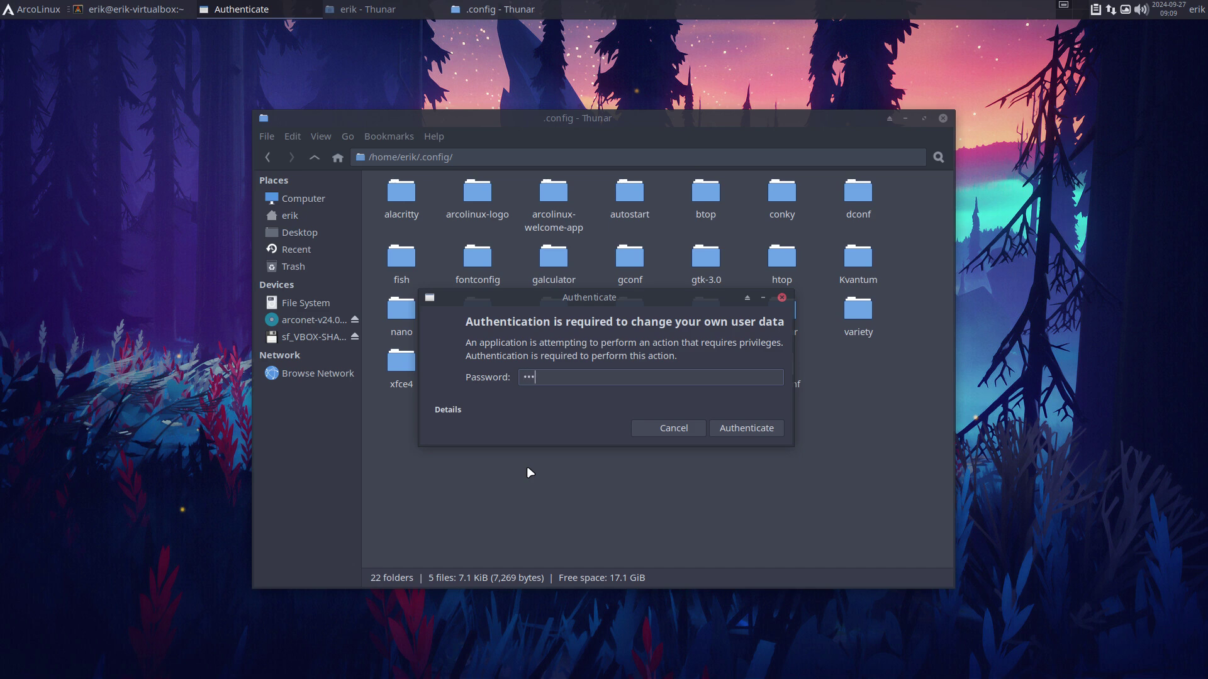
text(•)
key(Return)
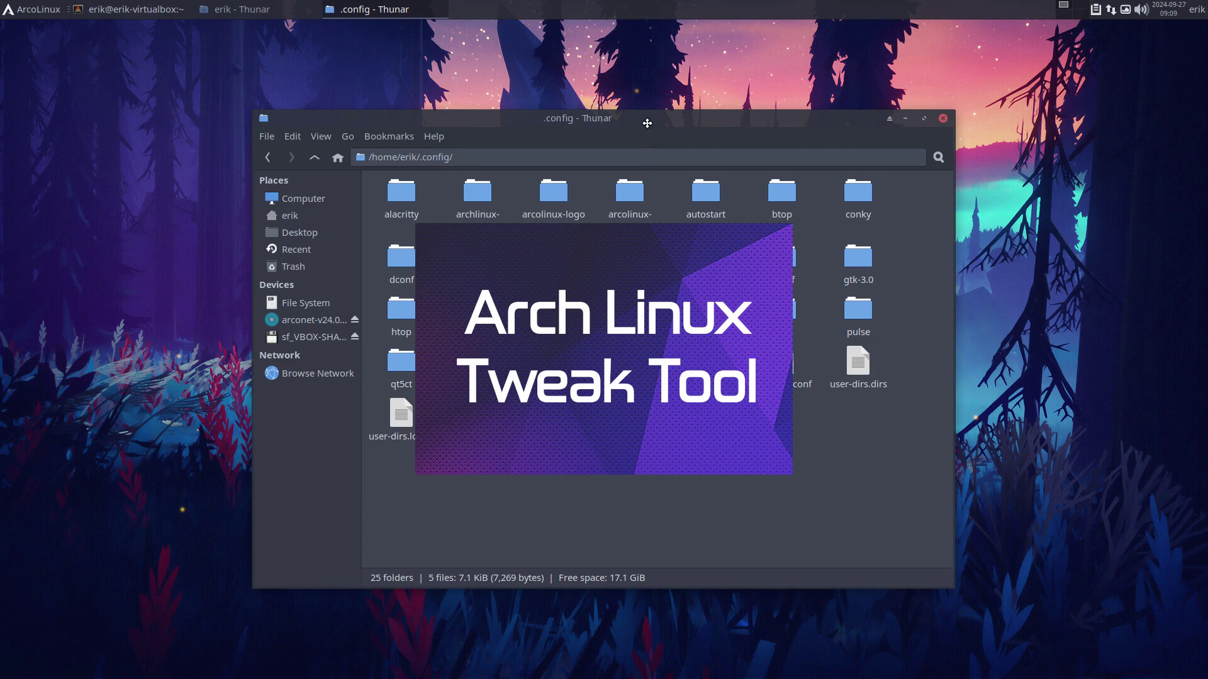
drag(648, 123, 406, 87)
Step: Show the Tweak Tool's Fastfetch Editor and open Thunar's fastfetch folder holding config.jsonc
click(236, 224)
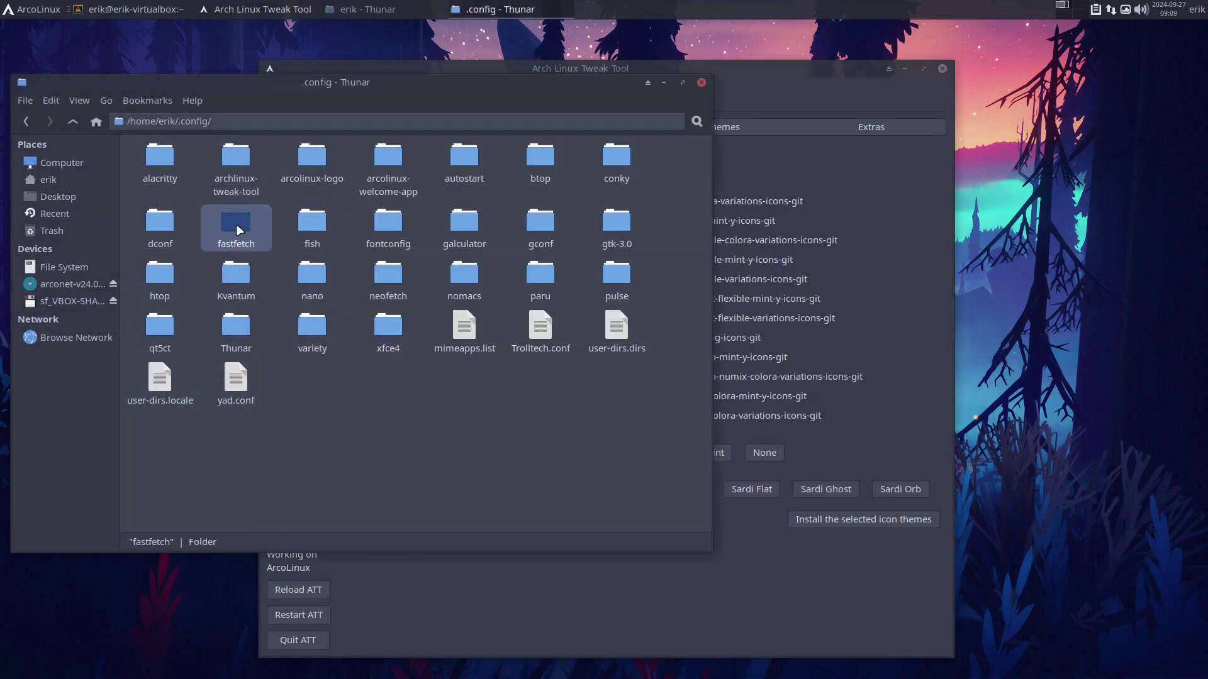
click(824, 86)
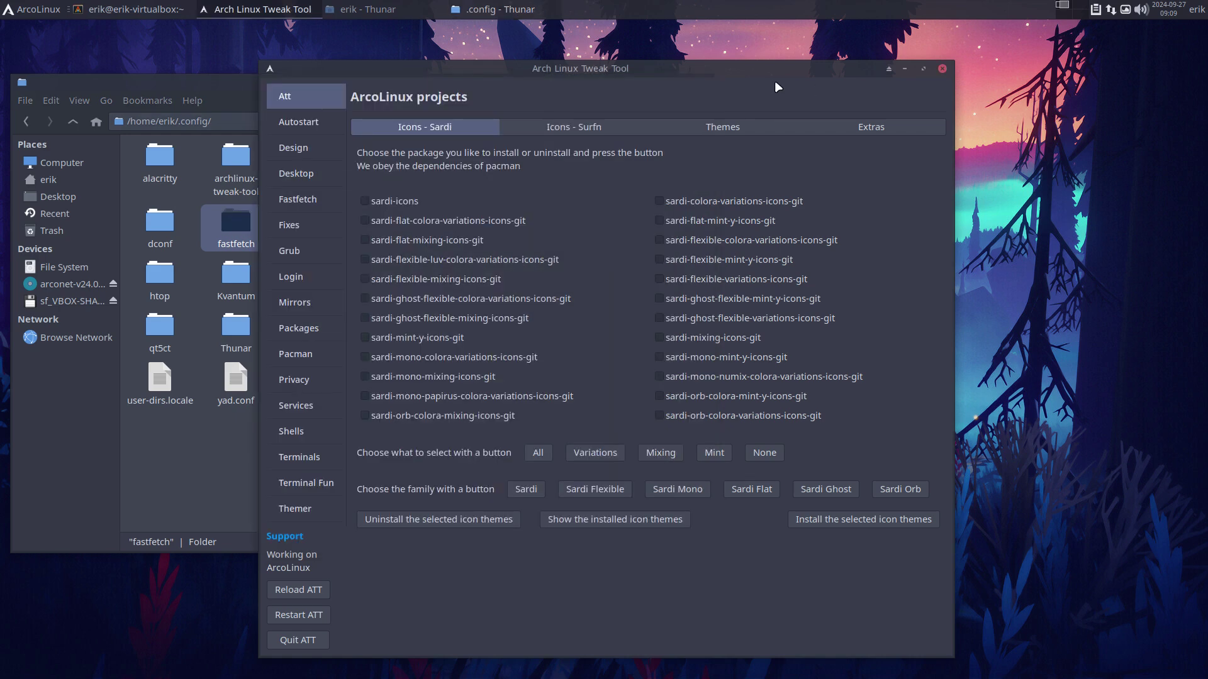
drag(767, 70, 959, 45)
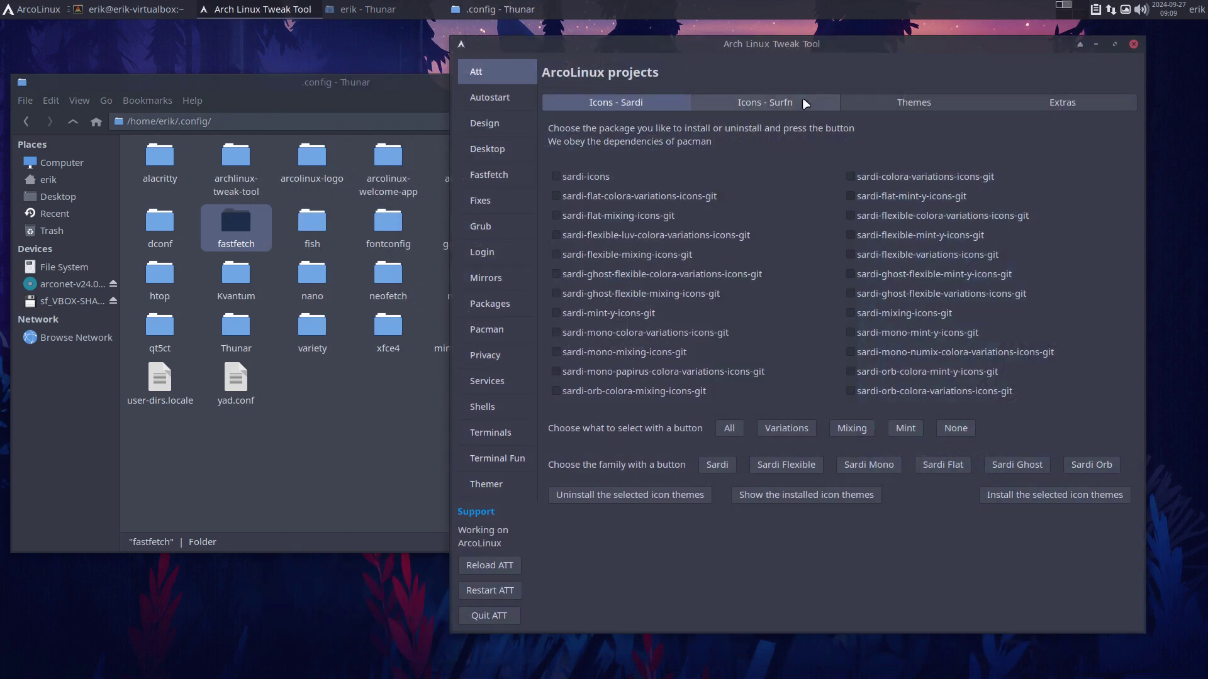
click(489, 176)
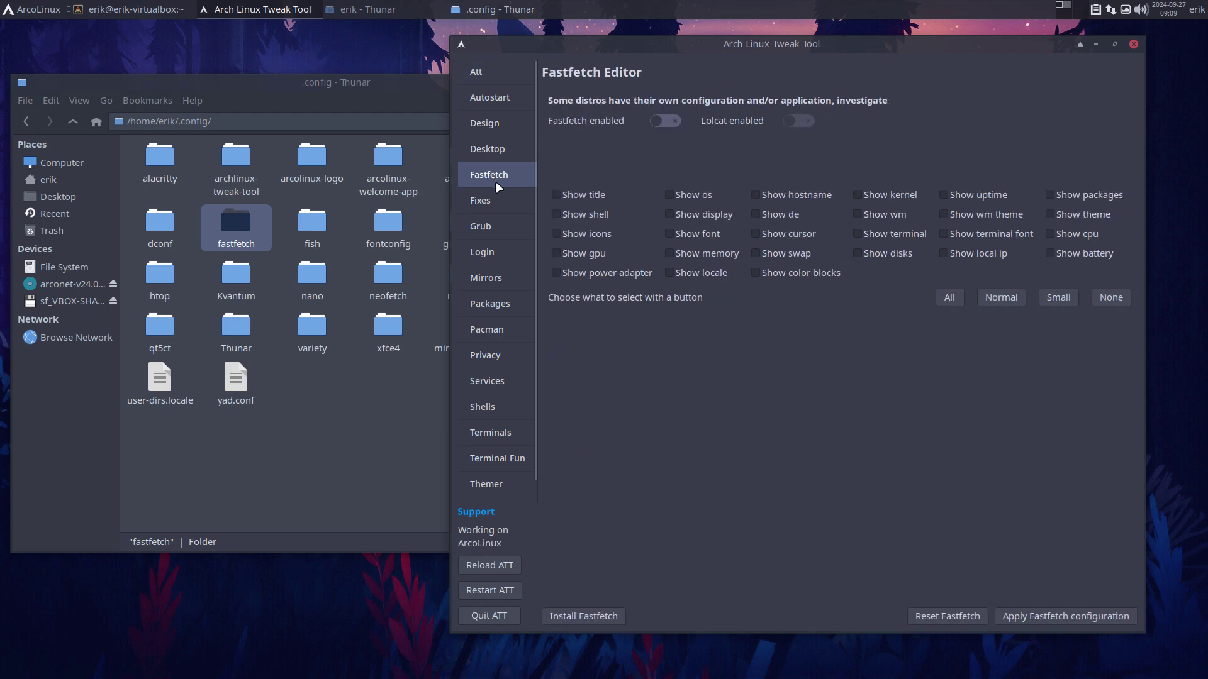
double_click(240, 221)
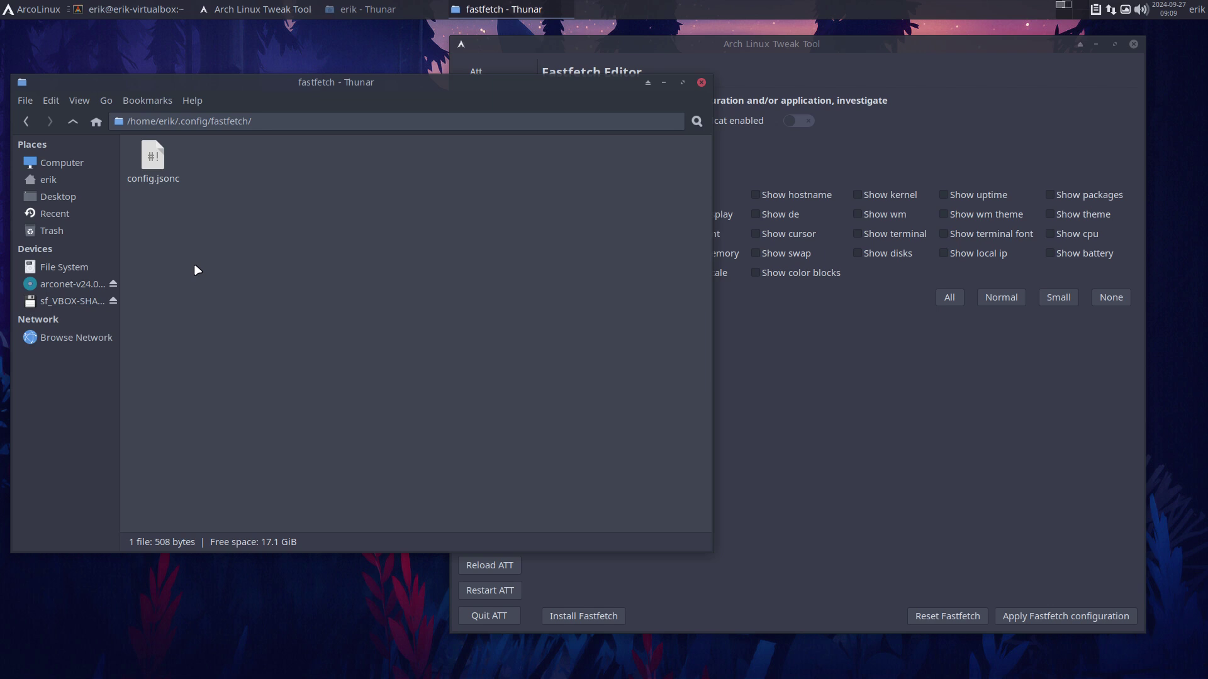
Step: Run ff in a terminal to view the current fastfetch output, then close it
key(ctrl+alt+t)
text(ff)
key(Return)
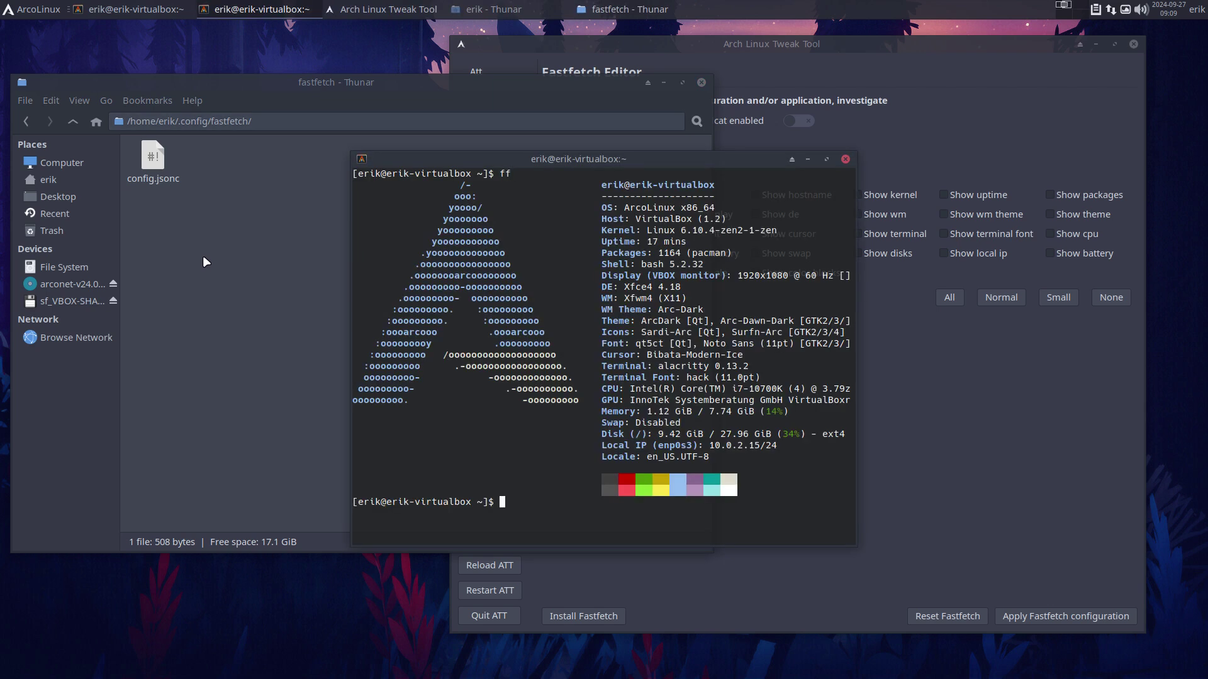
click(845, 159)
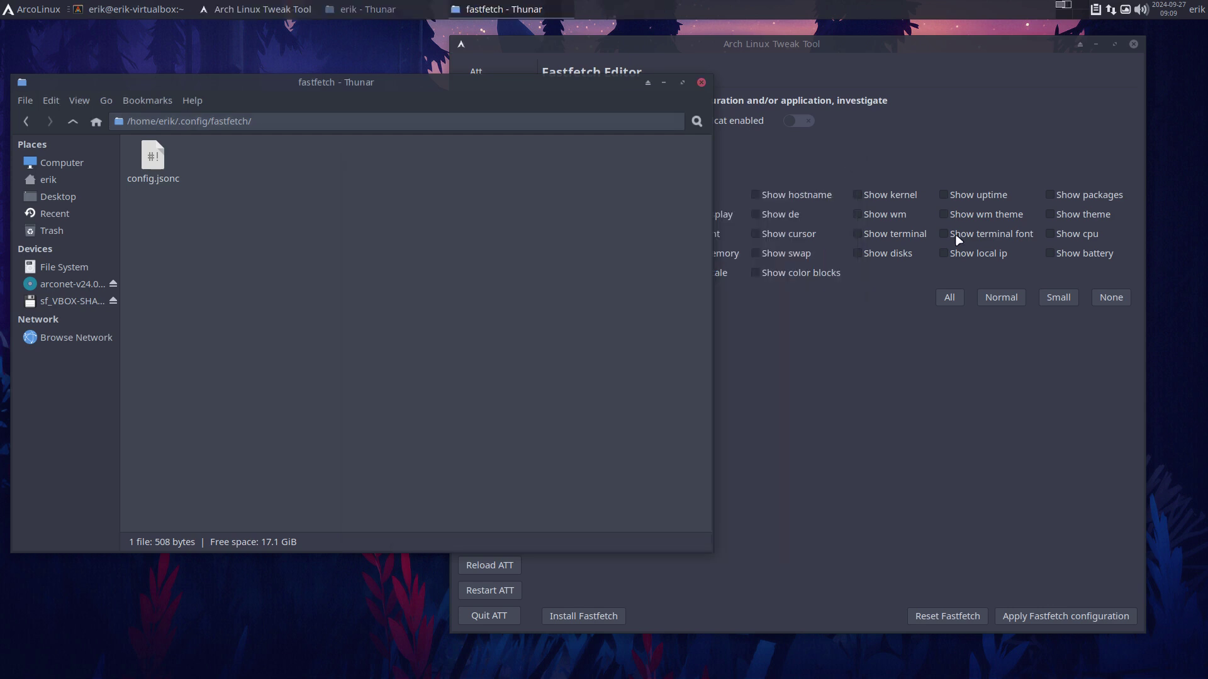
Step: Apply the Normal fastfetch option set and run ff in a new terminal to check it
click(995, 296)
click(1002, 301)
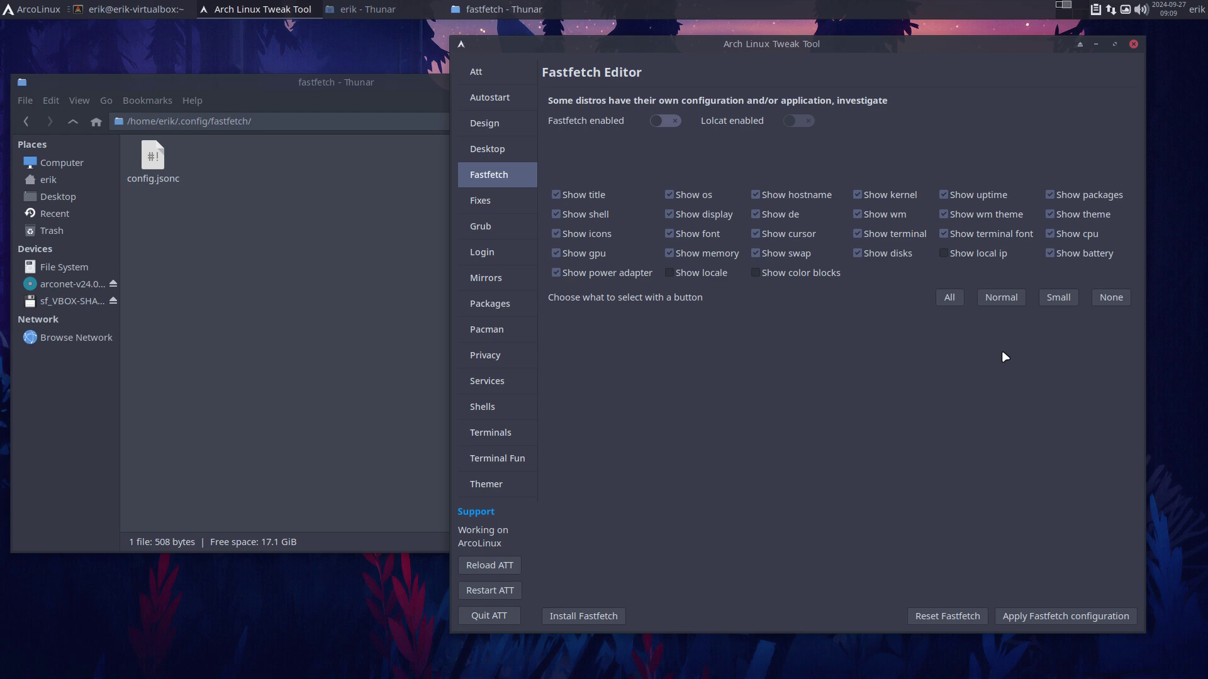
click(1028, 614)
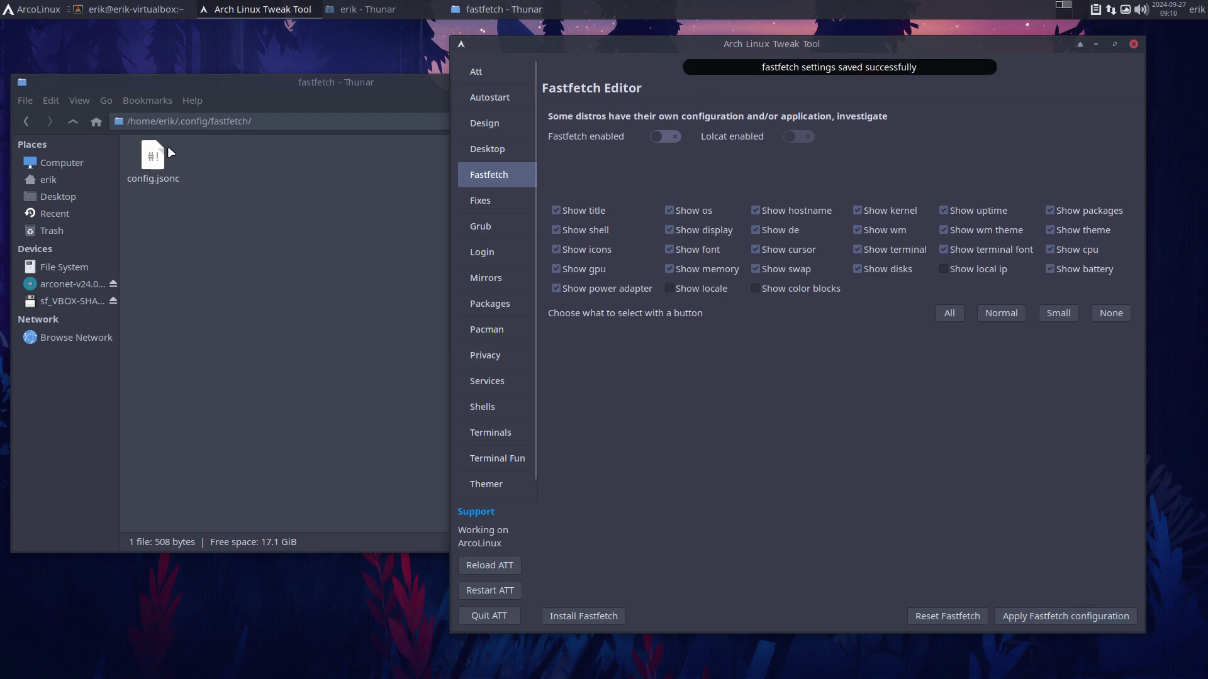
click(214, 307)
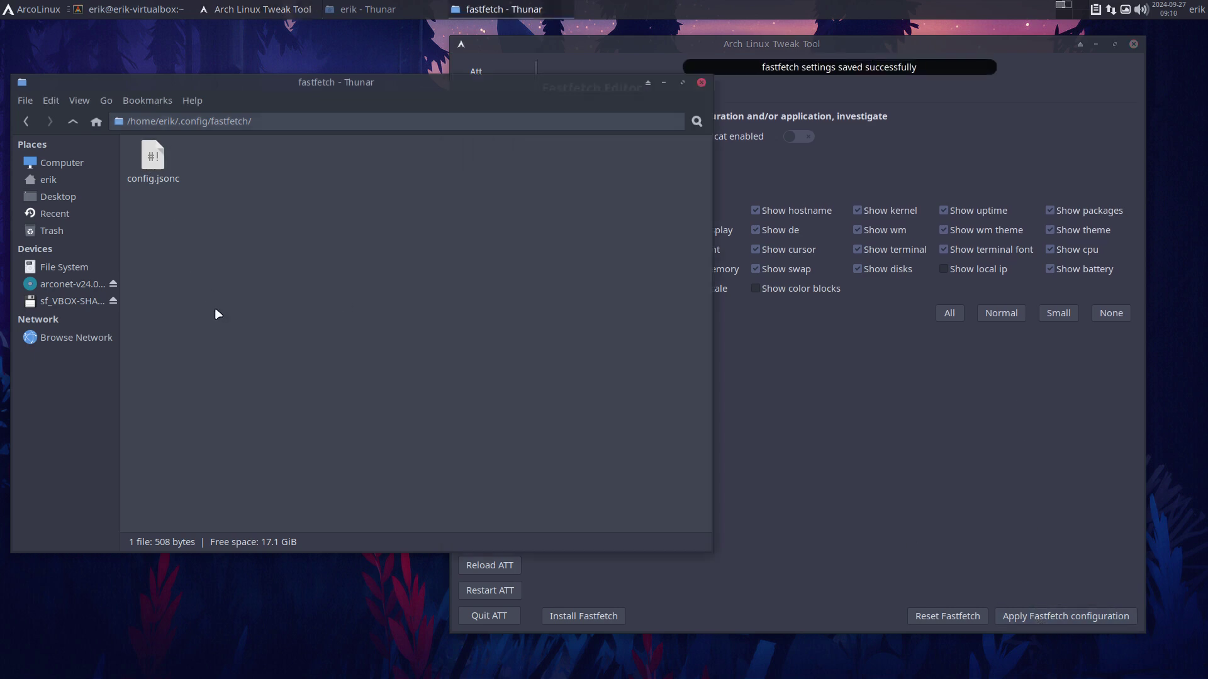
key(ctrl+alt+t)
text(ff)
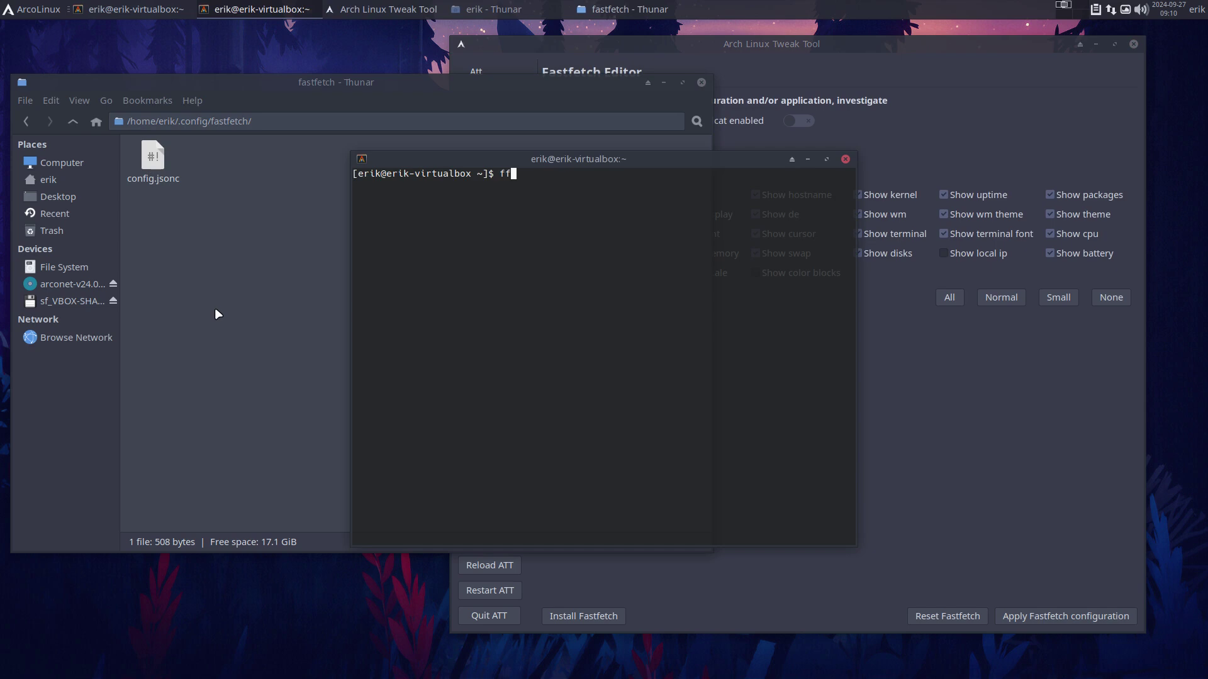
key(Return)
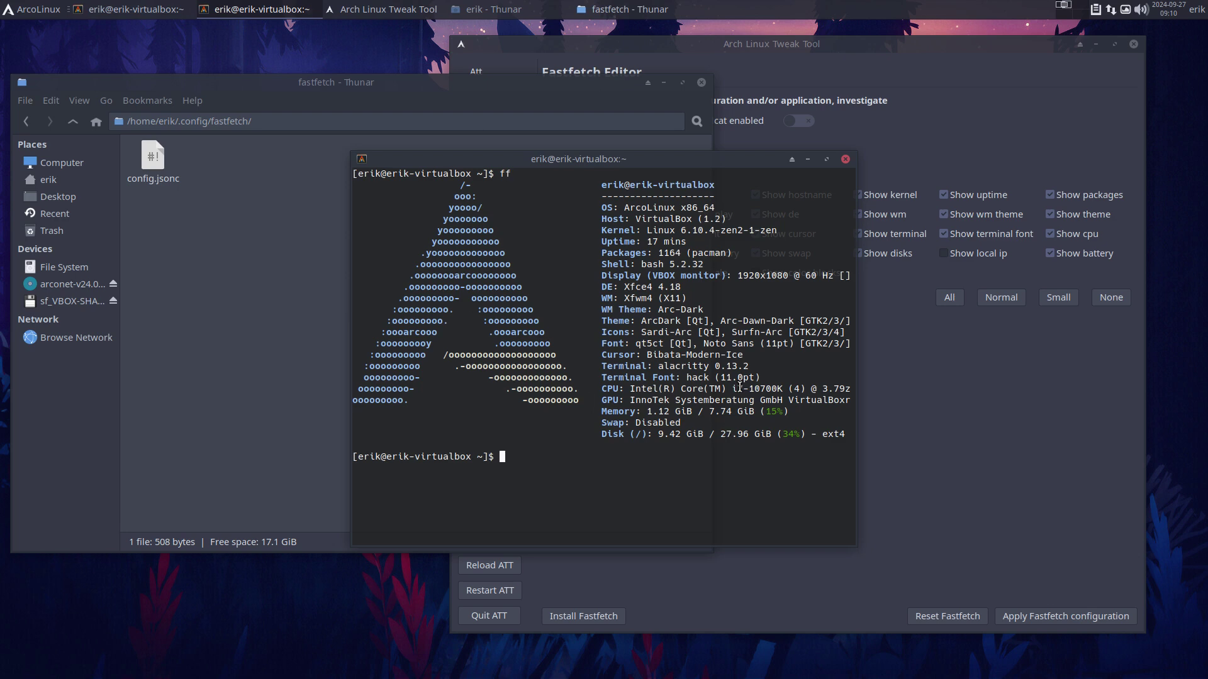
Step: Apply the Small fastfetch option set and run ff in another terminal
click(984, 393)
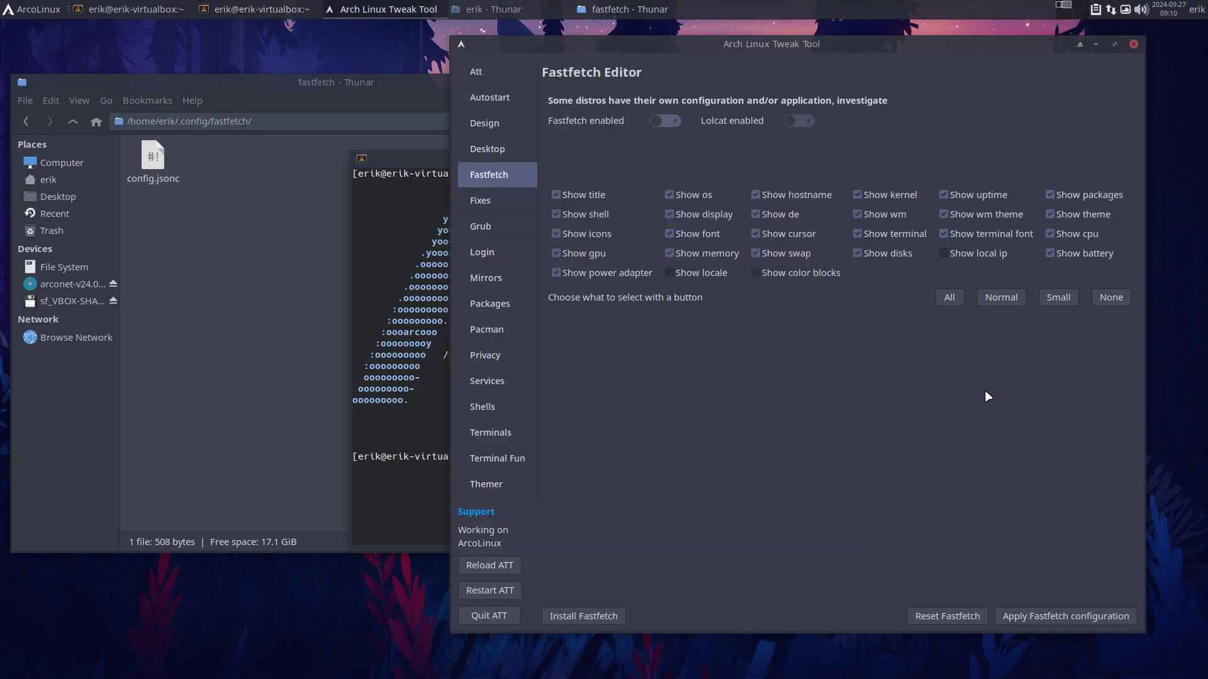
click(1058, 297)
click(1044, 614)
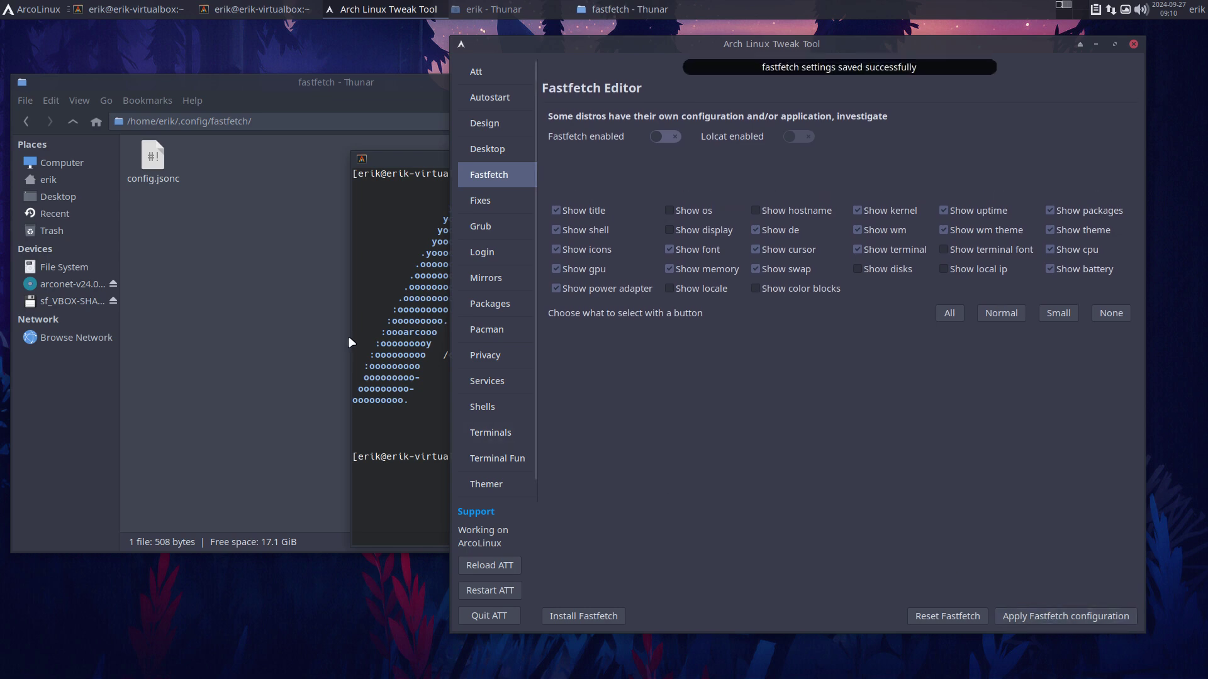
click(369, 333)
key(ctrl+alt+Return)
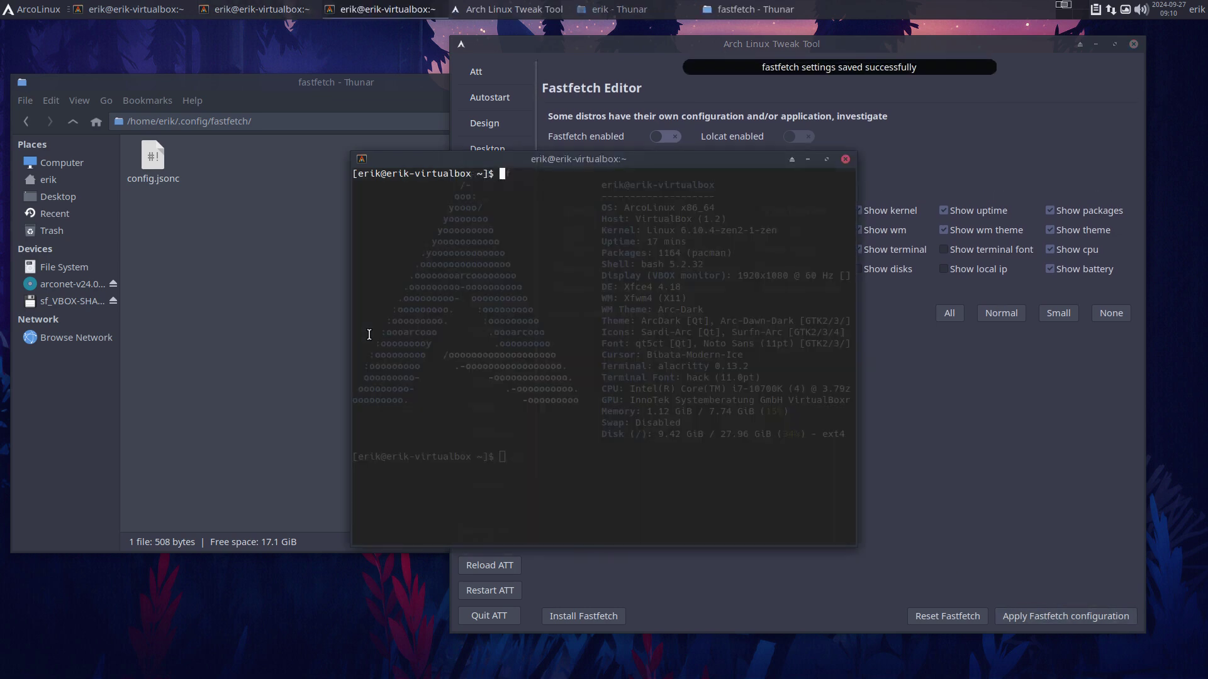
text(ff)
key(Return)
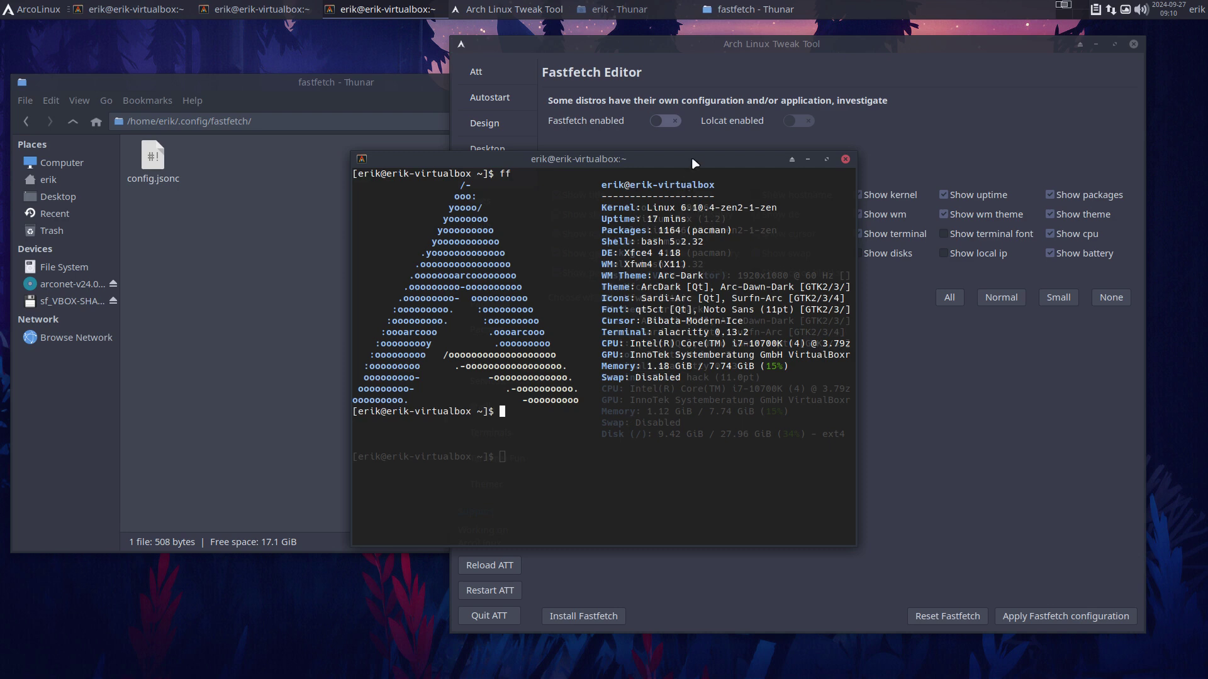
Step: Arrange the two terminals side by side to compare the fastfetch outputs
drag(696, 159, 346, 115)
drag(739, 162, 883, 202)
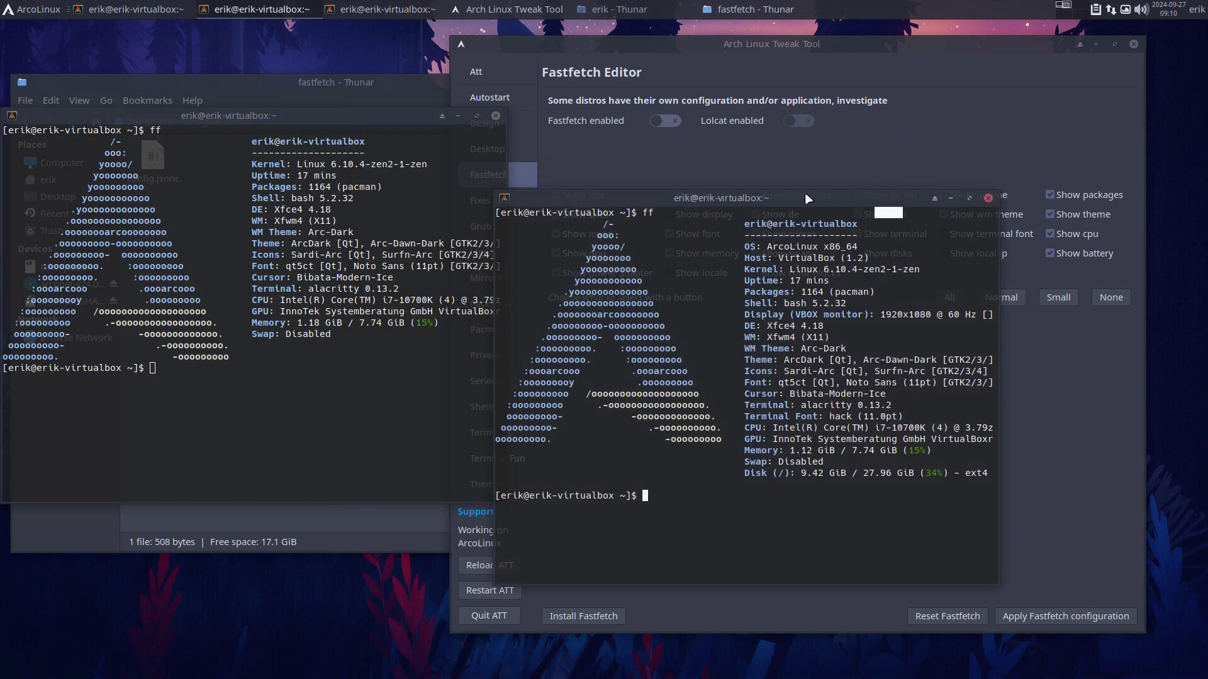
drag(807, 198, 820, 109)
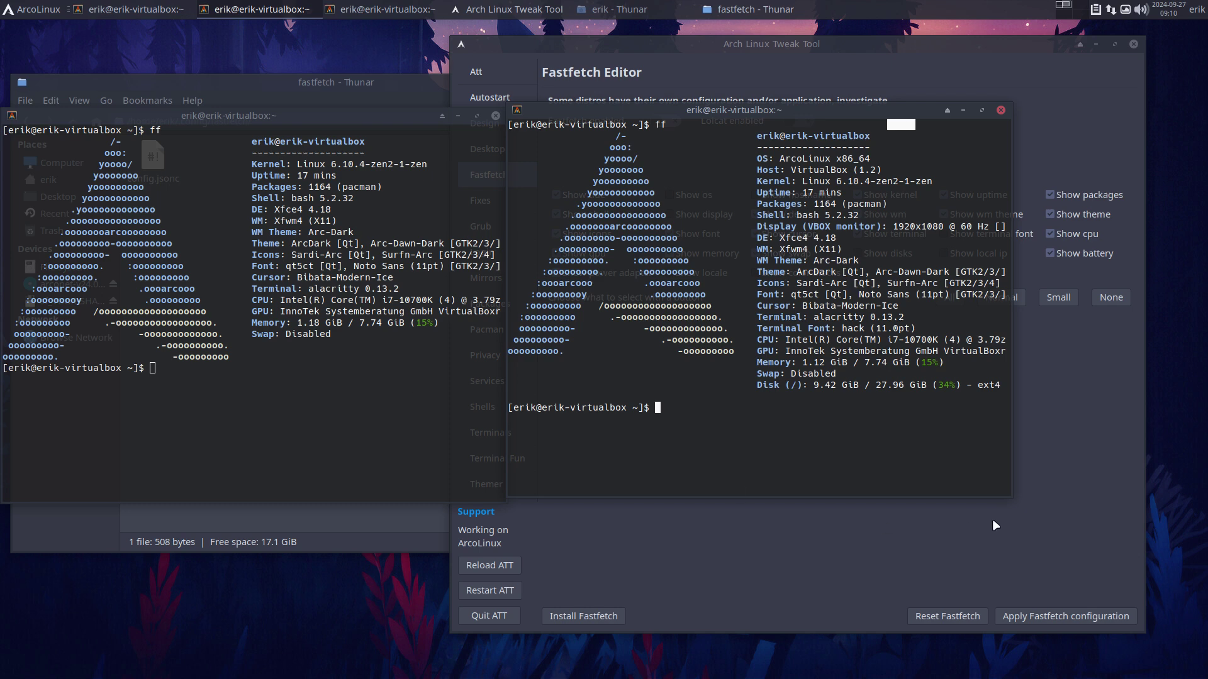
click(1050, 464)
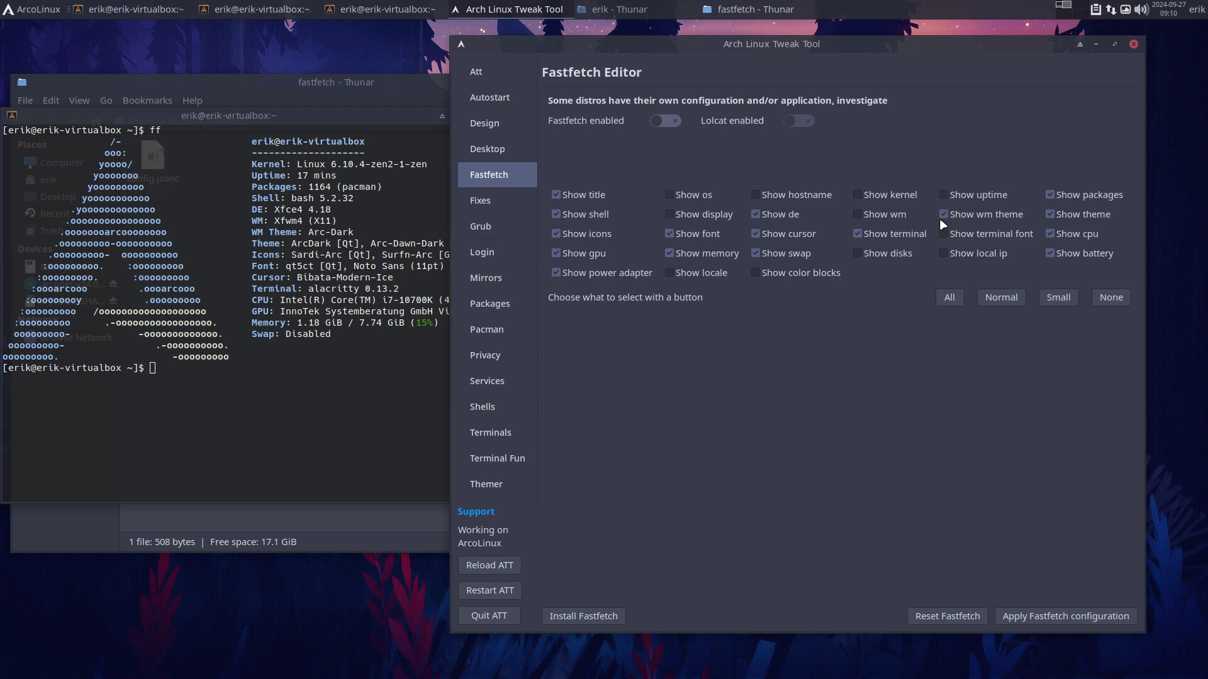
Step: Apply the trimmed fastfetch selection, check its shorter ff output, then close two terminals
click(1060, 622)
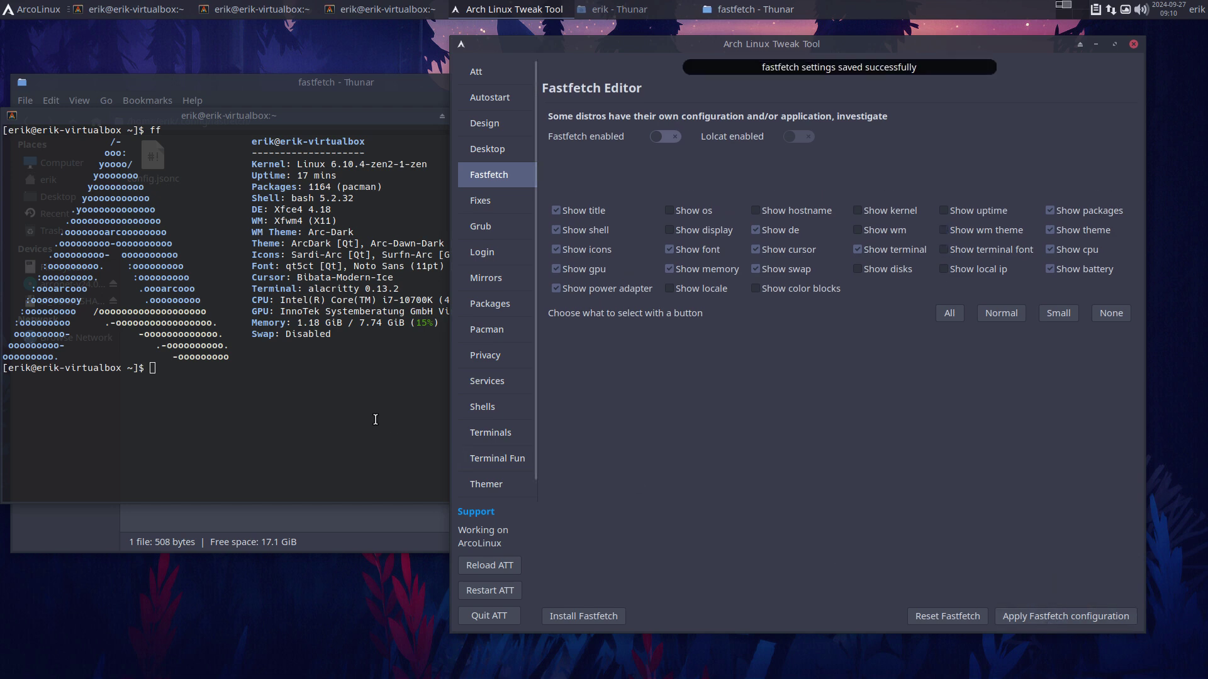
key(super+Return)
text(ff)
key(Return)
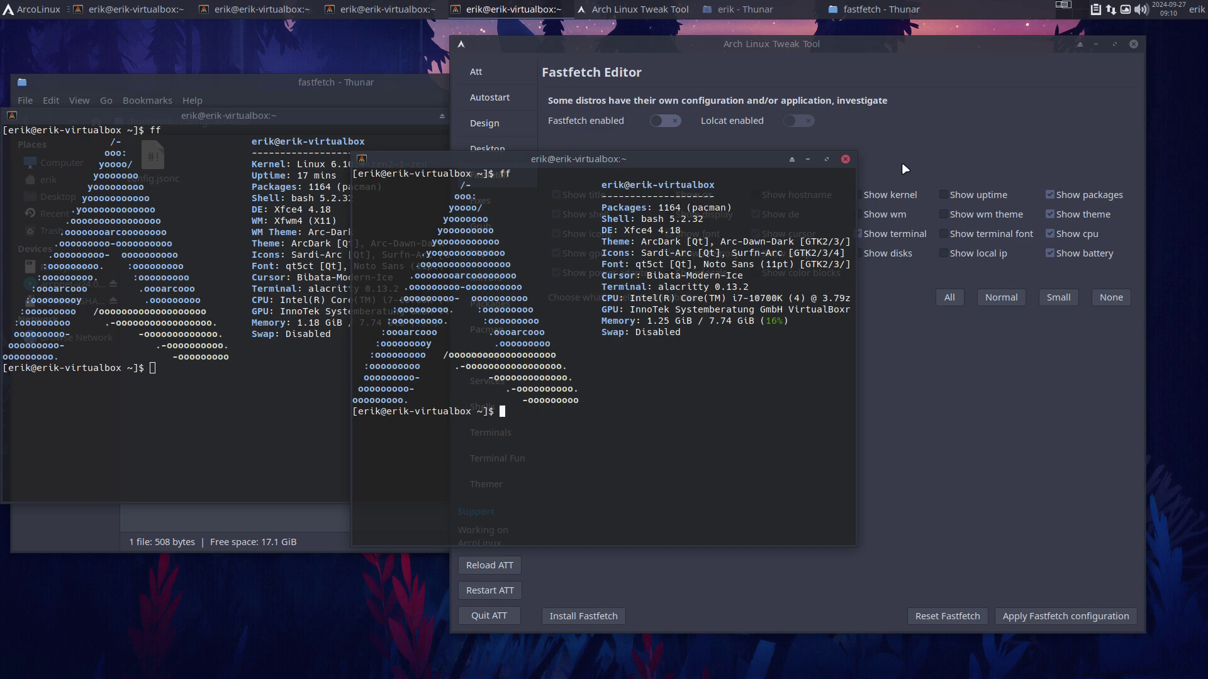
click(846, 158)
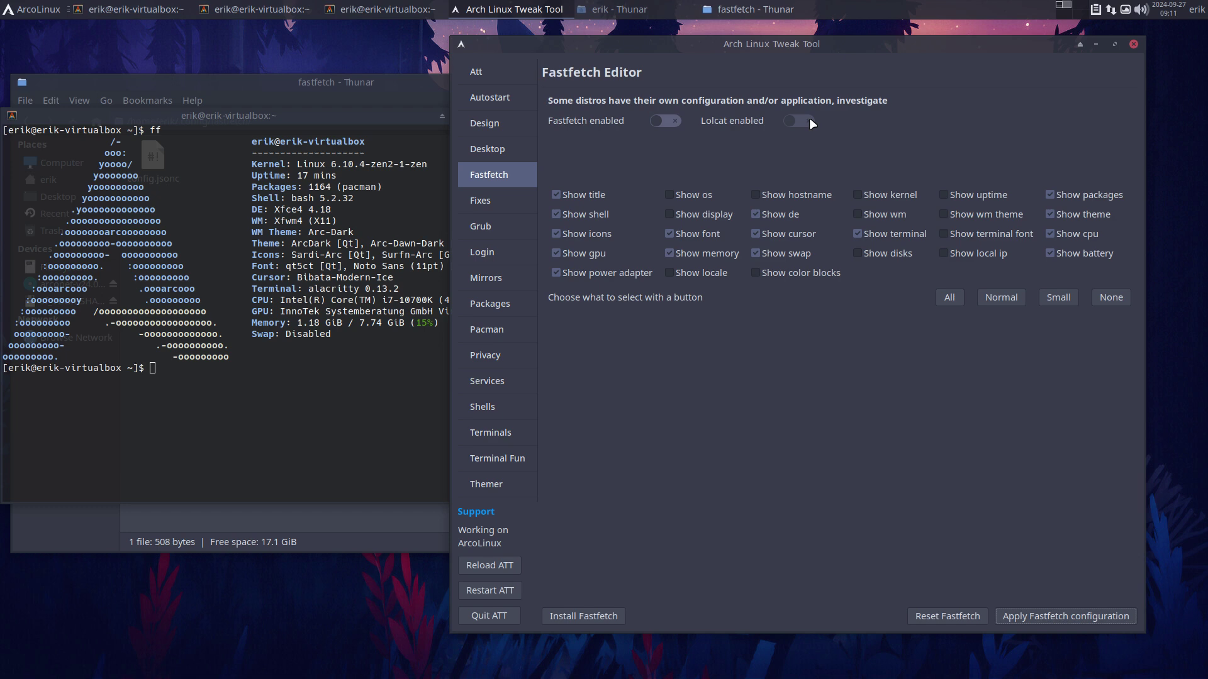
click(199, 372)
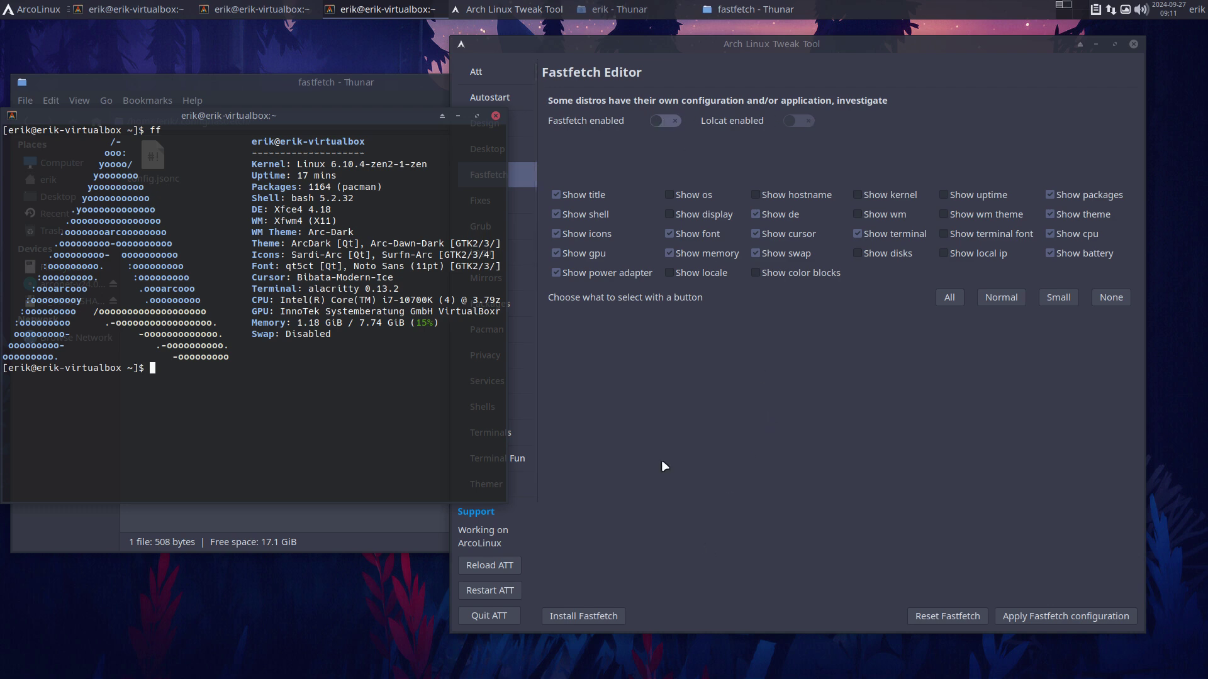
key(ctrl+d)
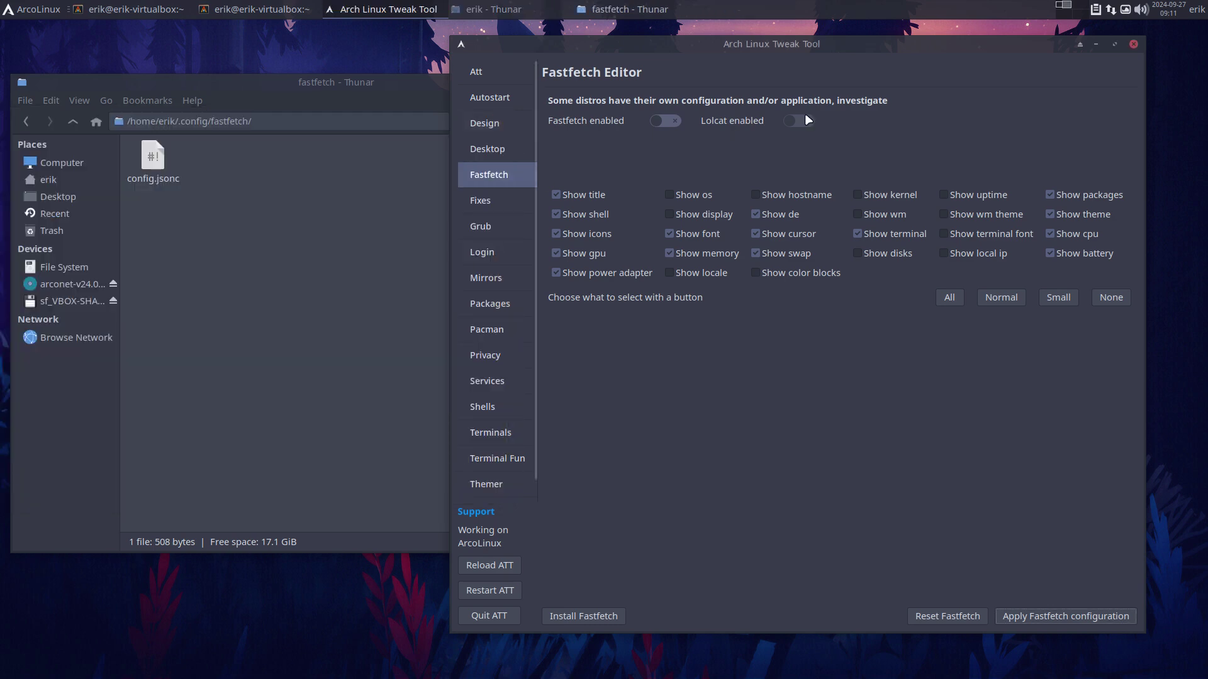
Step: Close the Arch Linux Tweak Tool and the three remaining terminal windows
click(1135, 41)
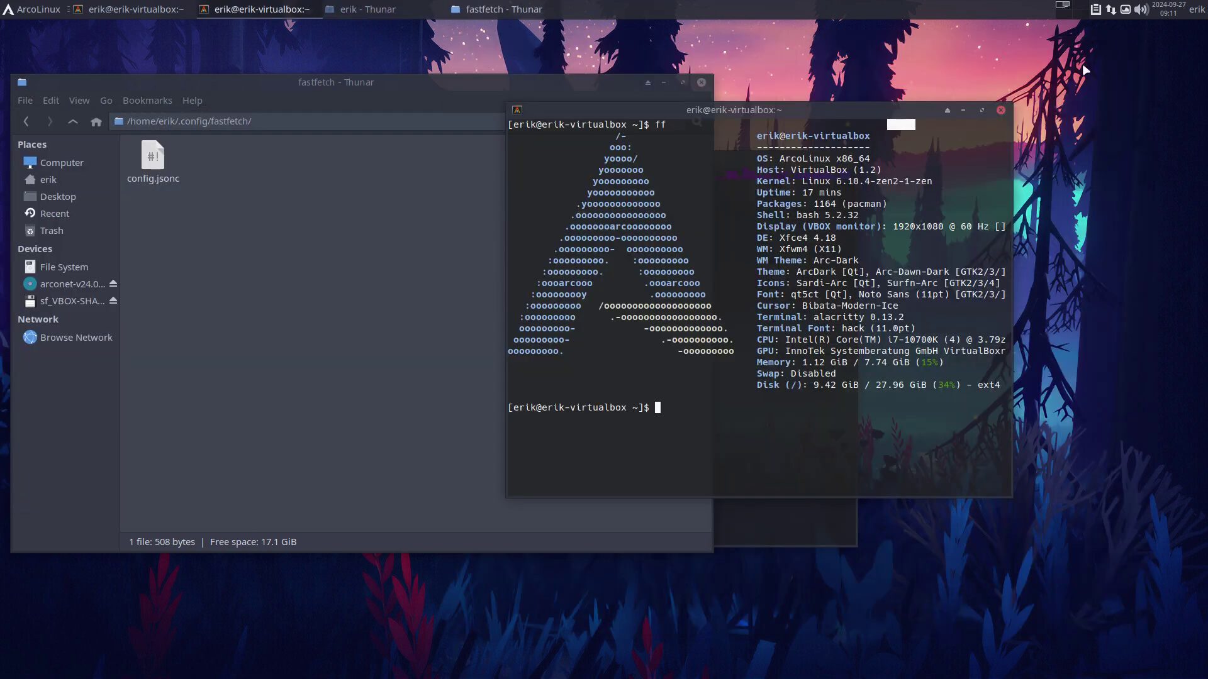
click(1000, 111)
click(700, 83)
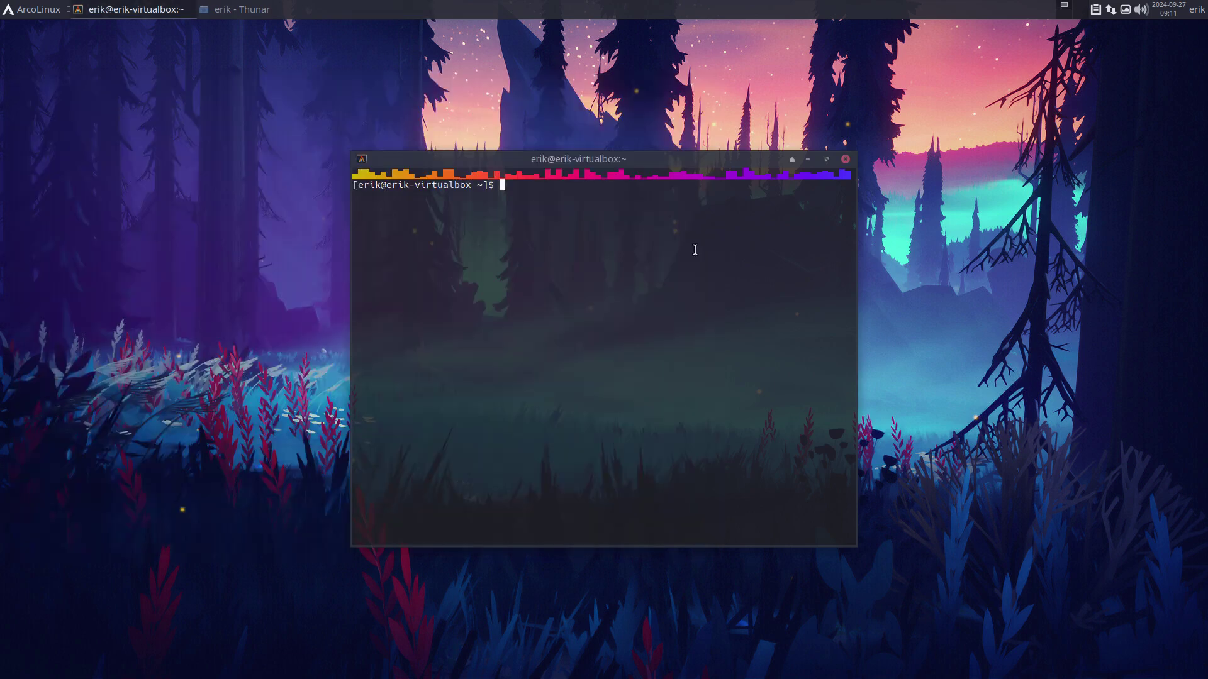
click(841, 158)
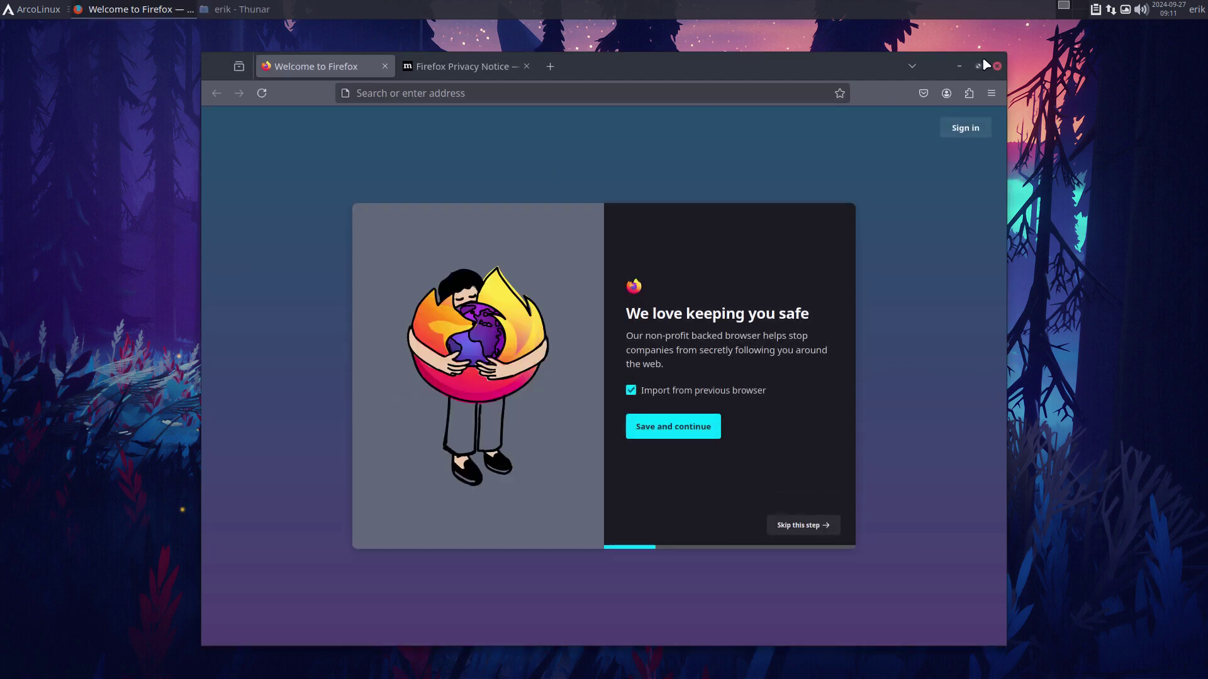
Step: Maximize Firefox, load arcolinux.info and accept all cookies
click(980, 64)
click(349, 60)
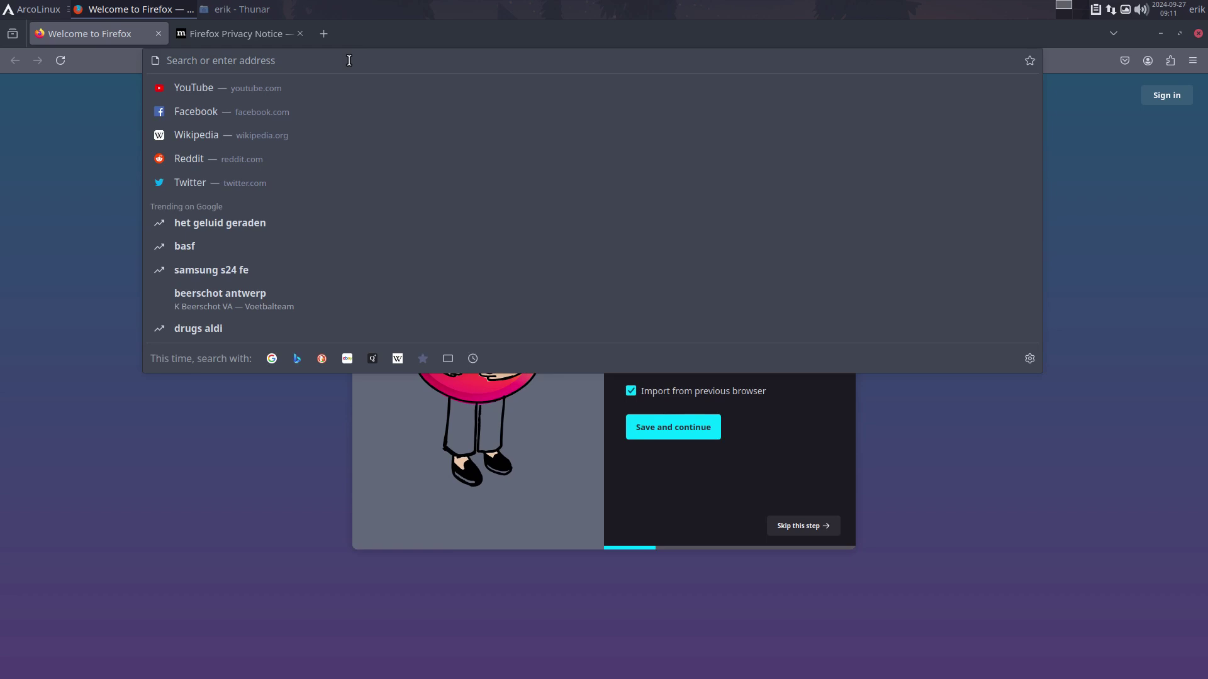
text(arcolinux)
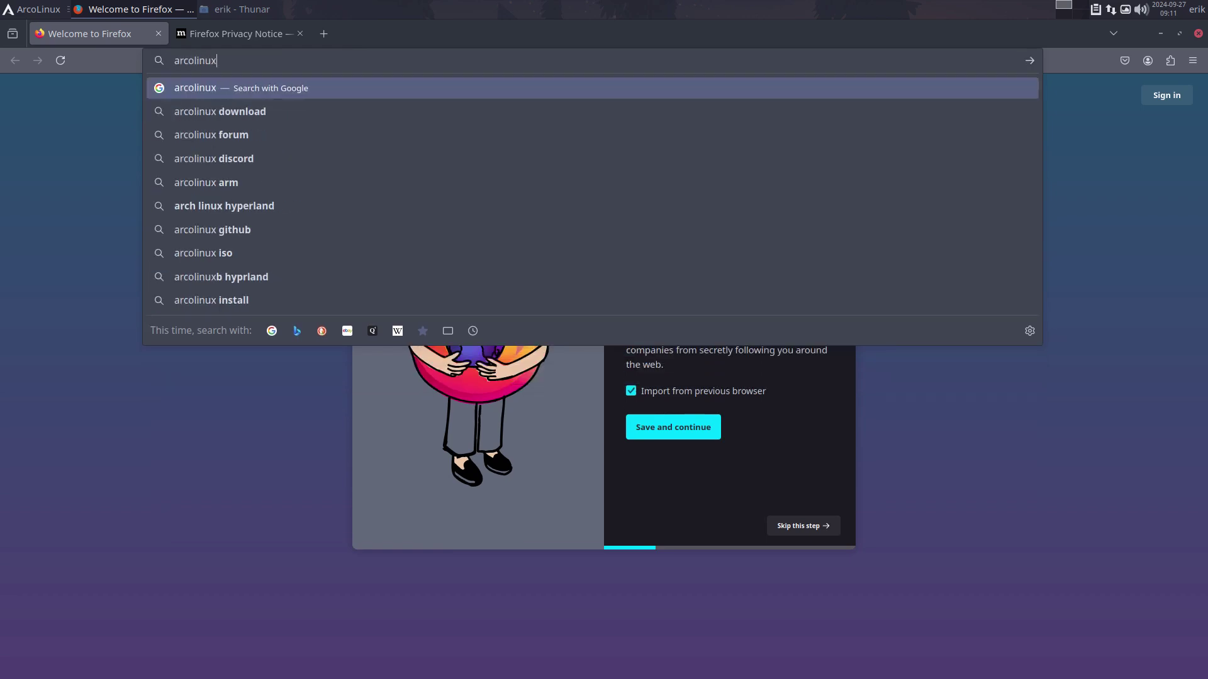
text(.info)
key(Return)
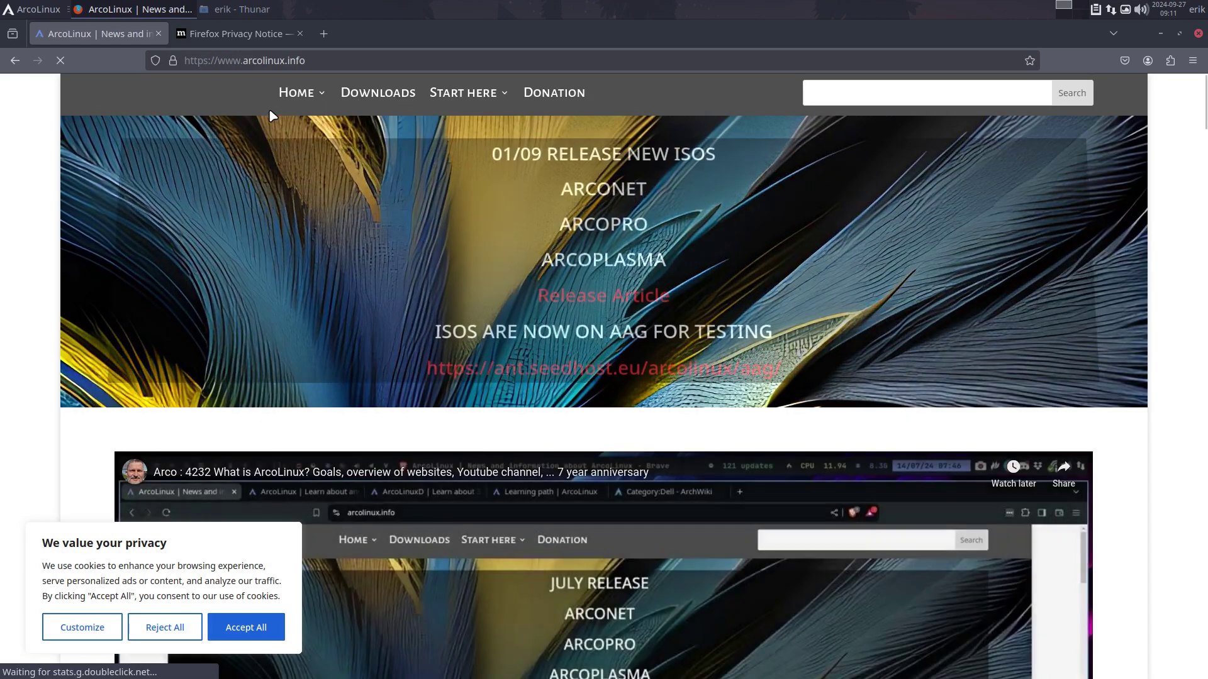
click(262, 629)
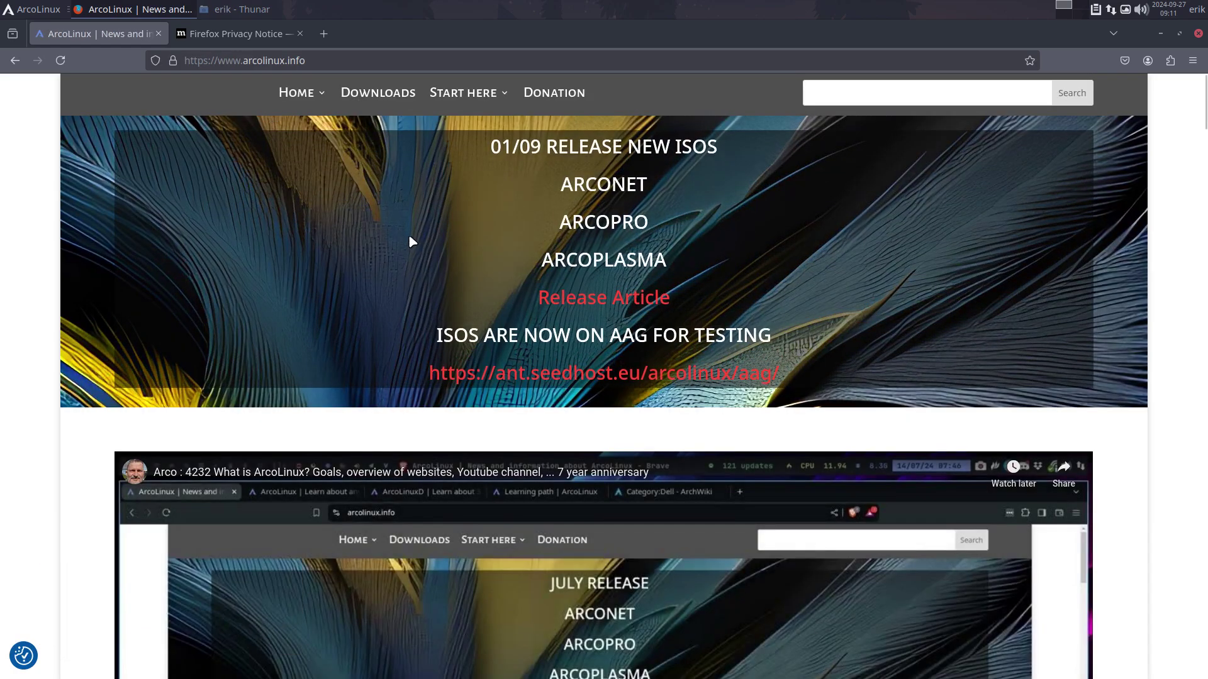
Step: Go to Start Here > Releases > Releases 2024
mouse_move(439, 93)
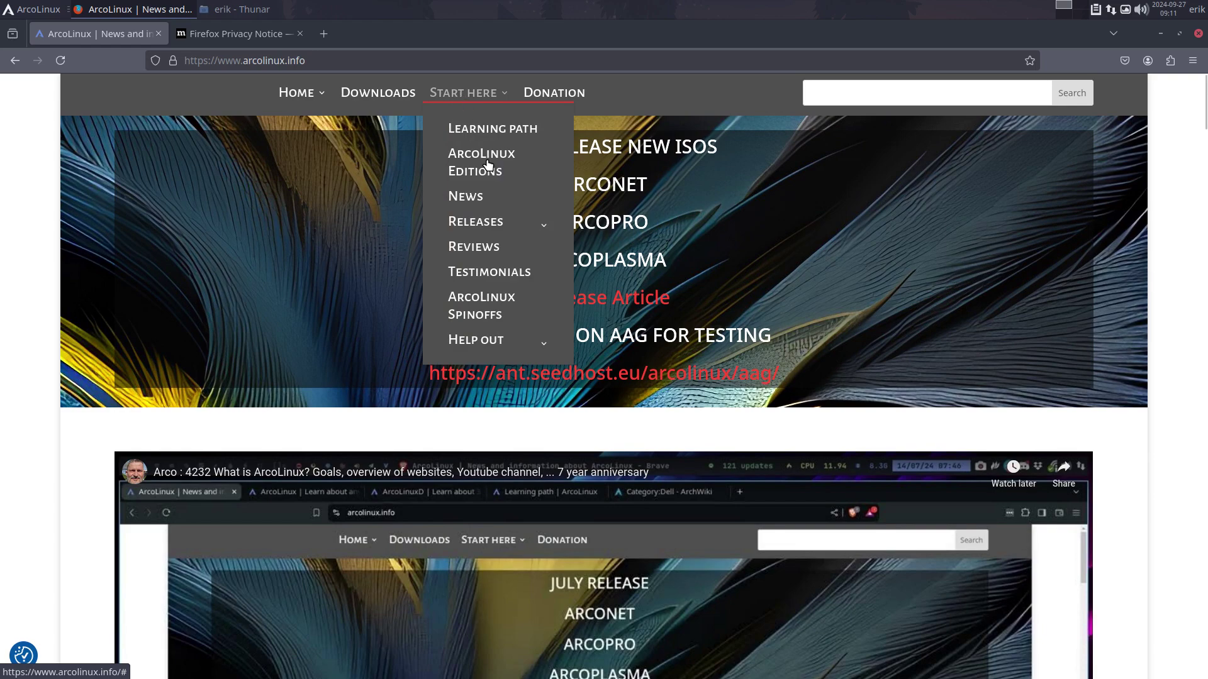
mouse_move(507, 222)
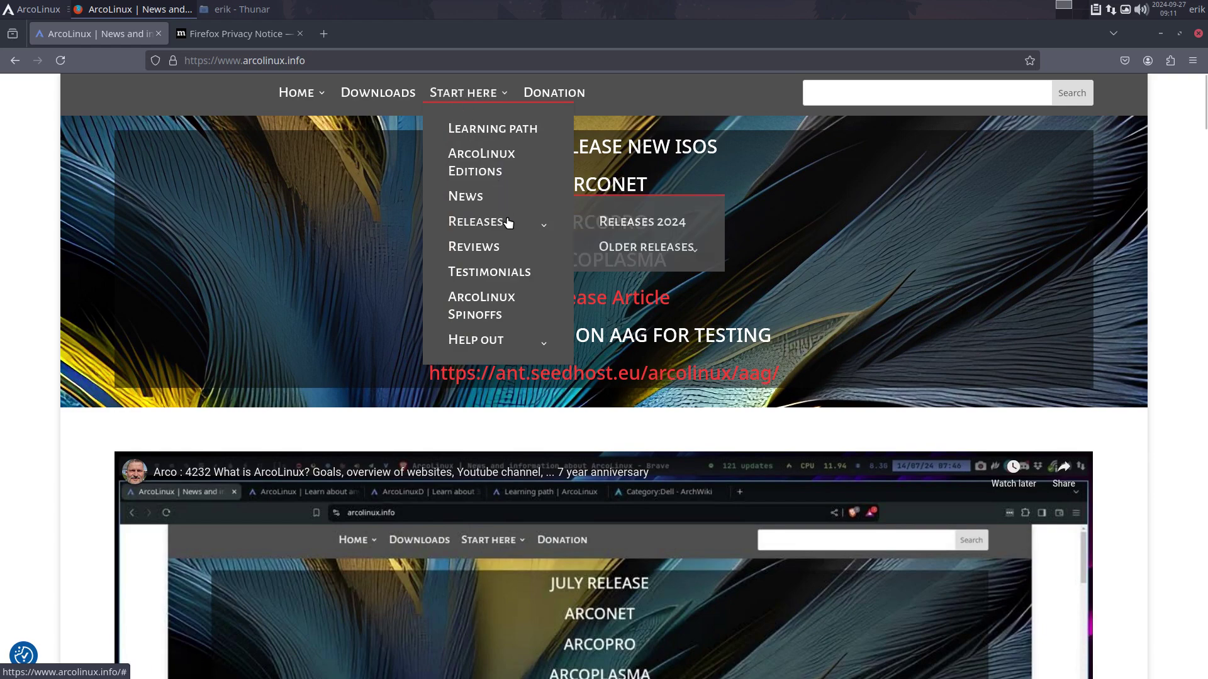
click(640, 223)
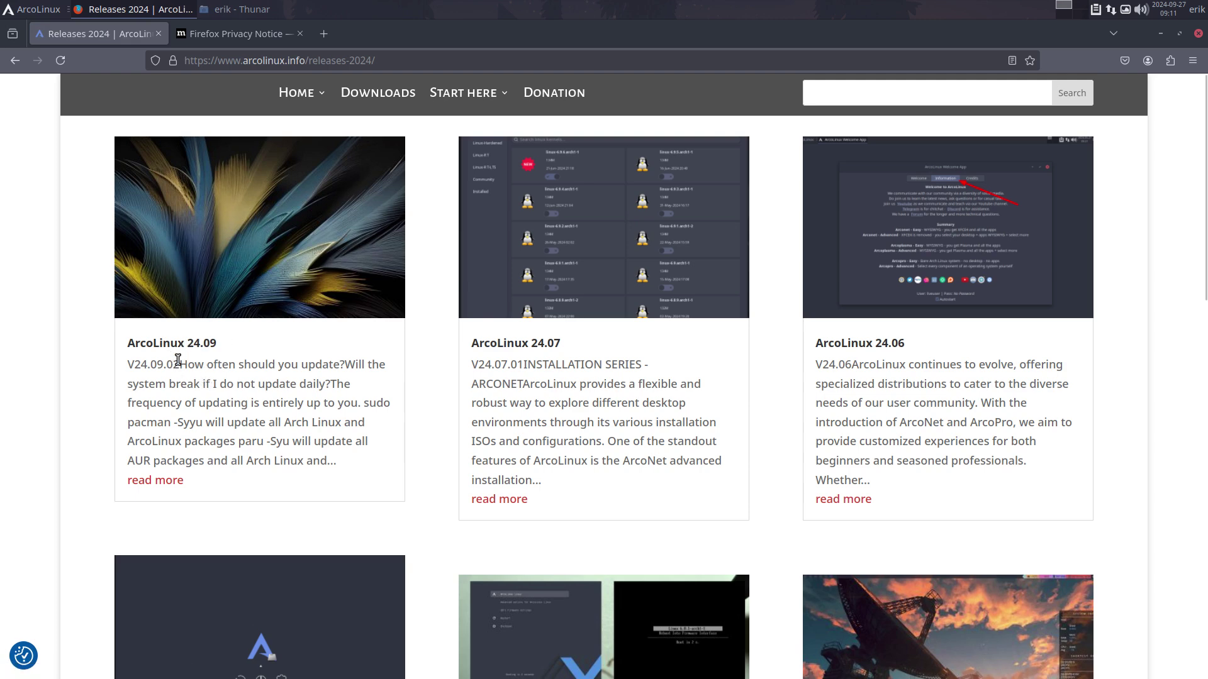
Step: Open the ArcoLinux 24.09 post, then change the URL's 24-09 to 24-10 to load the 24.10 article
click(208, 349)
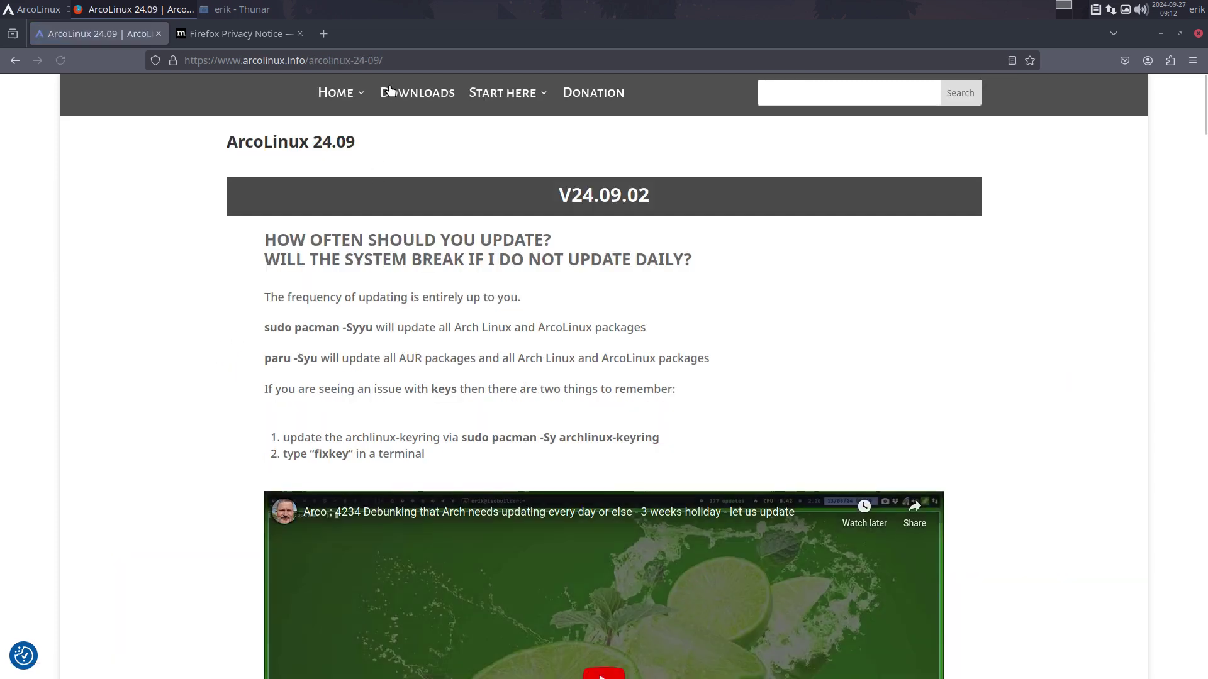
click(385, 60)
key(Left)
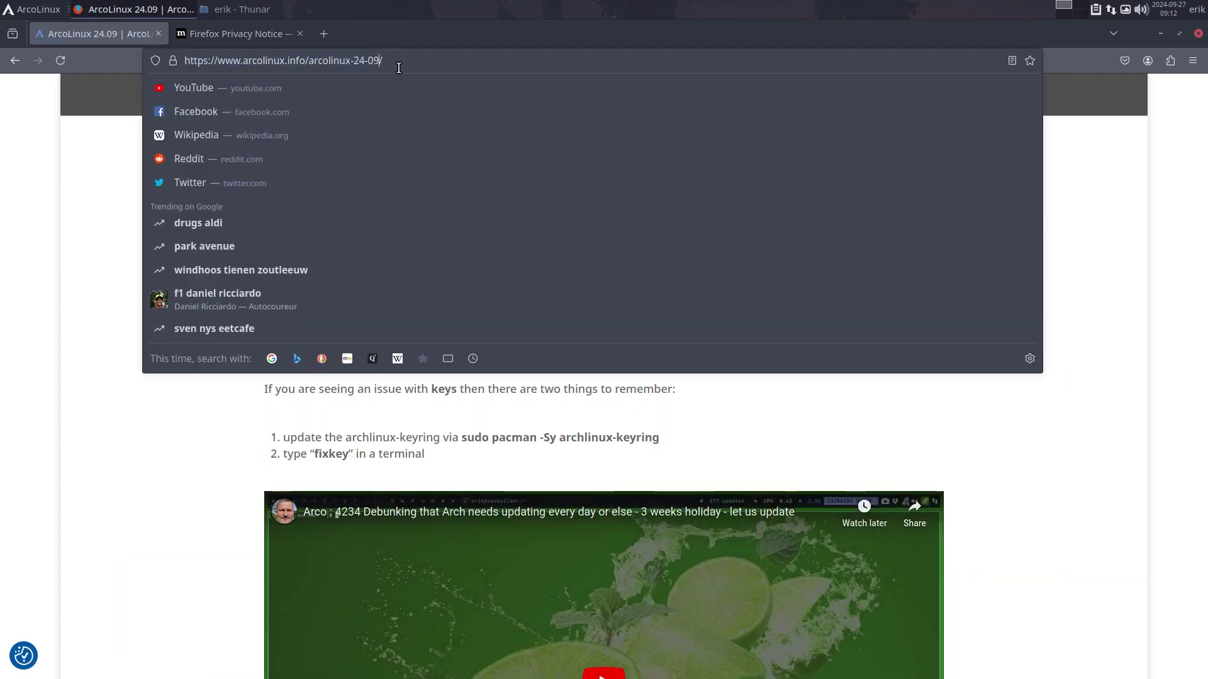
key(BackSpace)
key(BackSpace)
text(10)
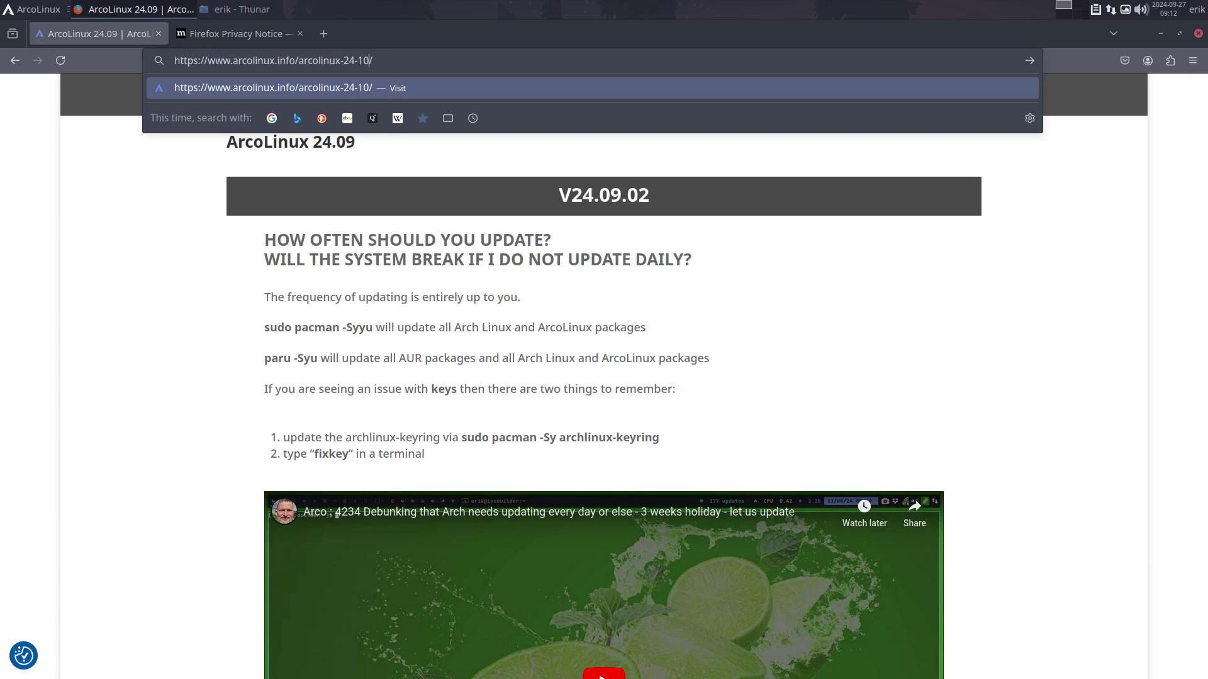
key(Return)
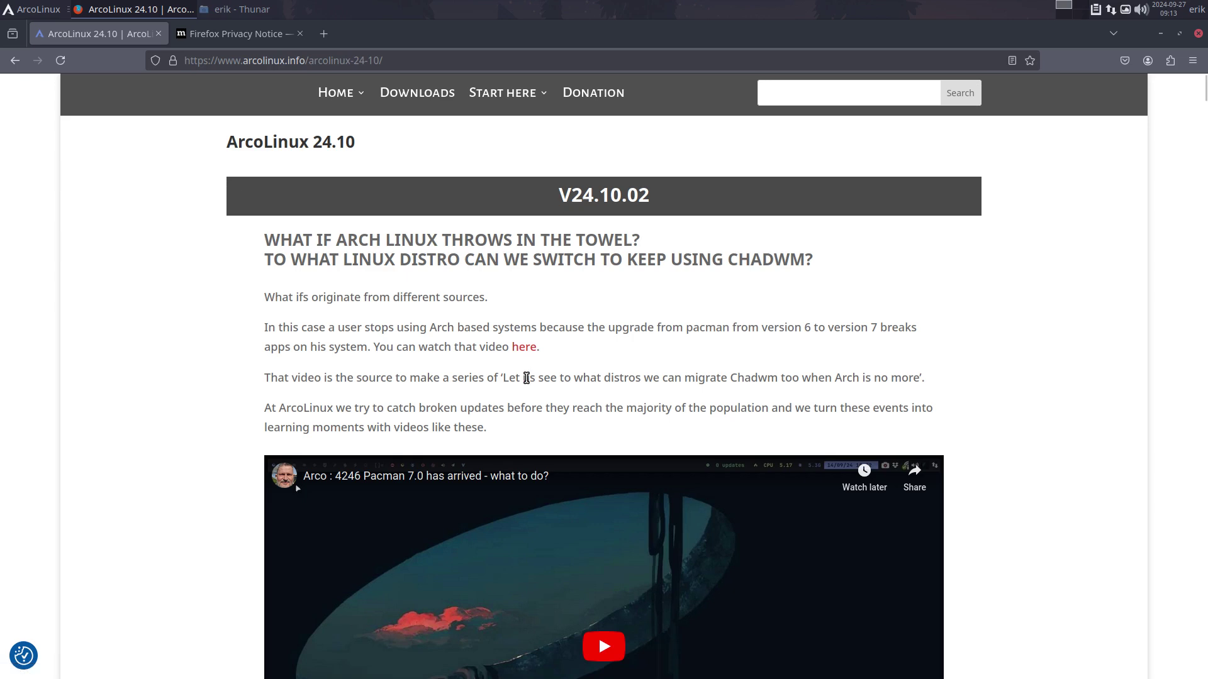
scroll(527, 377, down, 3)
scroll(528, 377, up, 3)
key(Control_R+f)
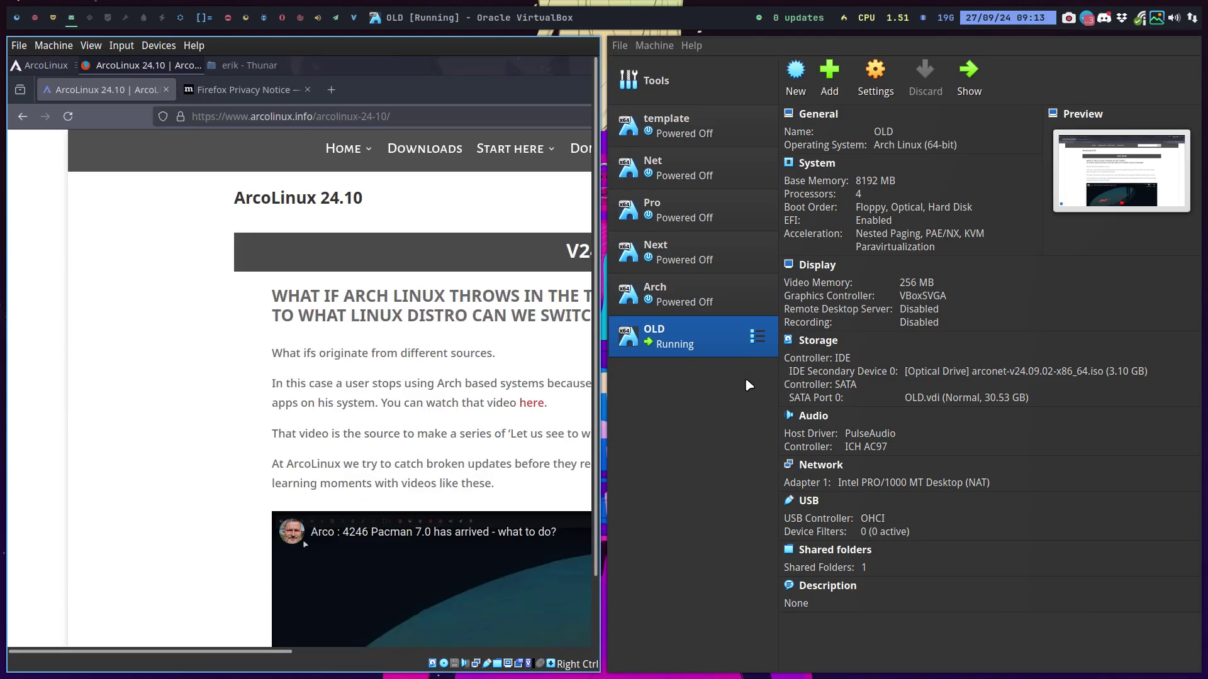
click(92, 14)
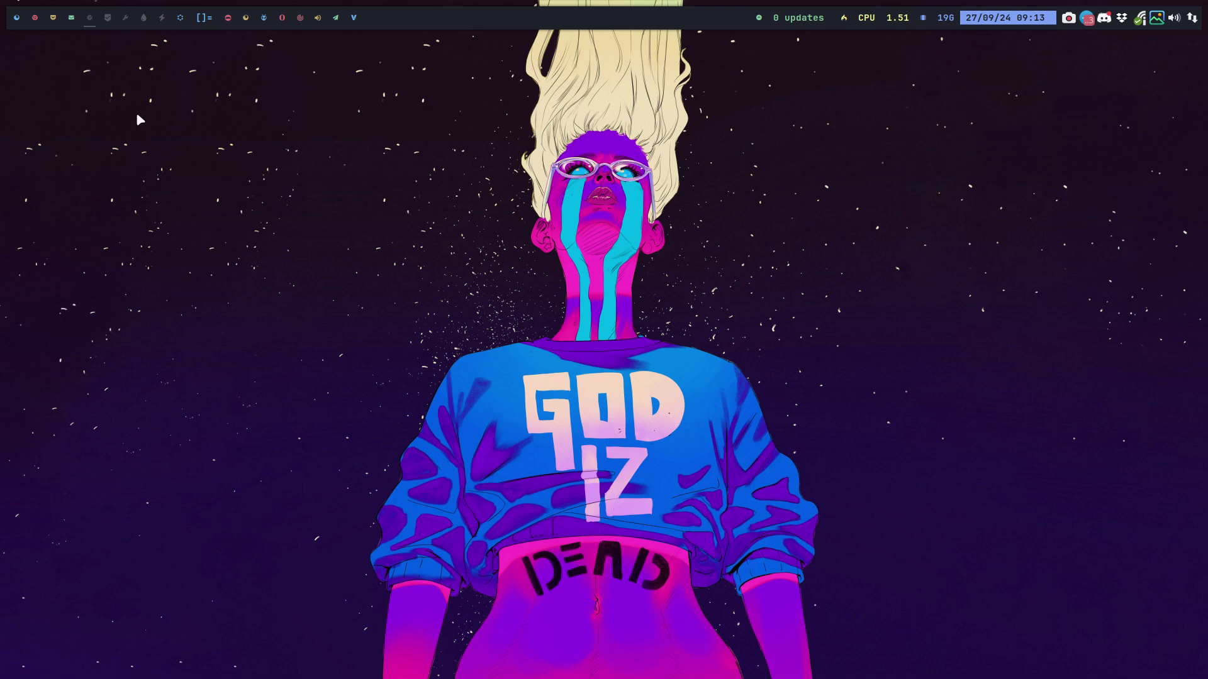
click(69, 15)
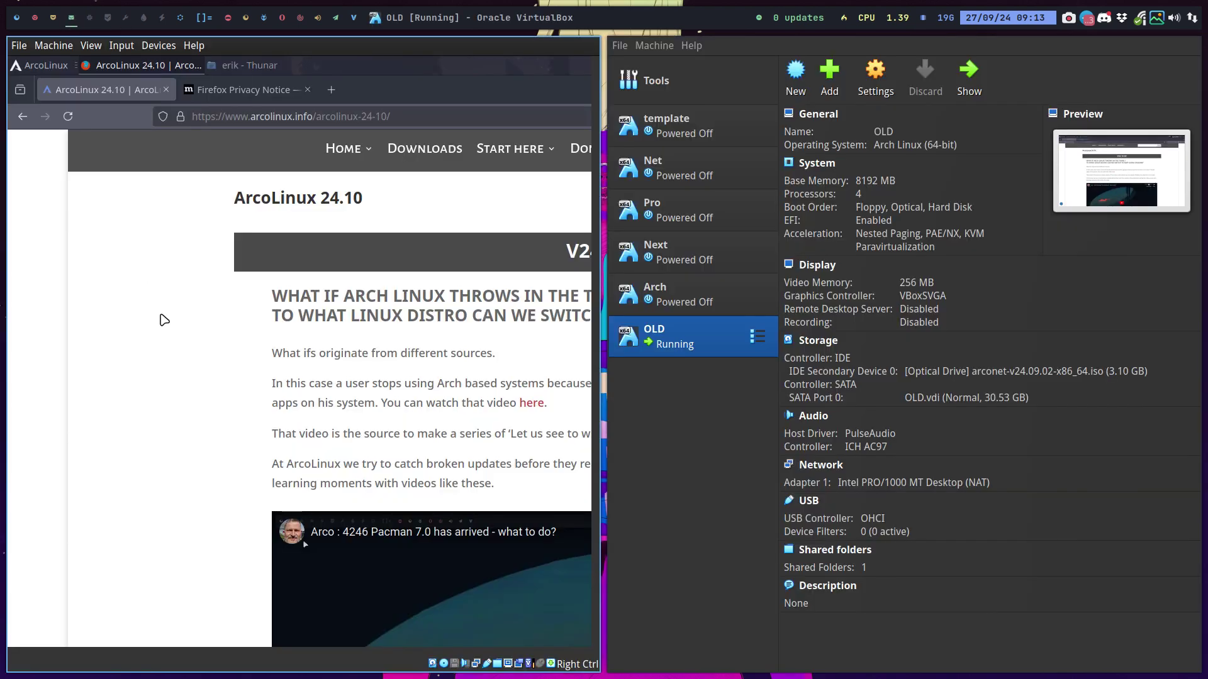
key(Control_R+f)
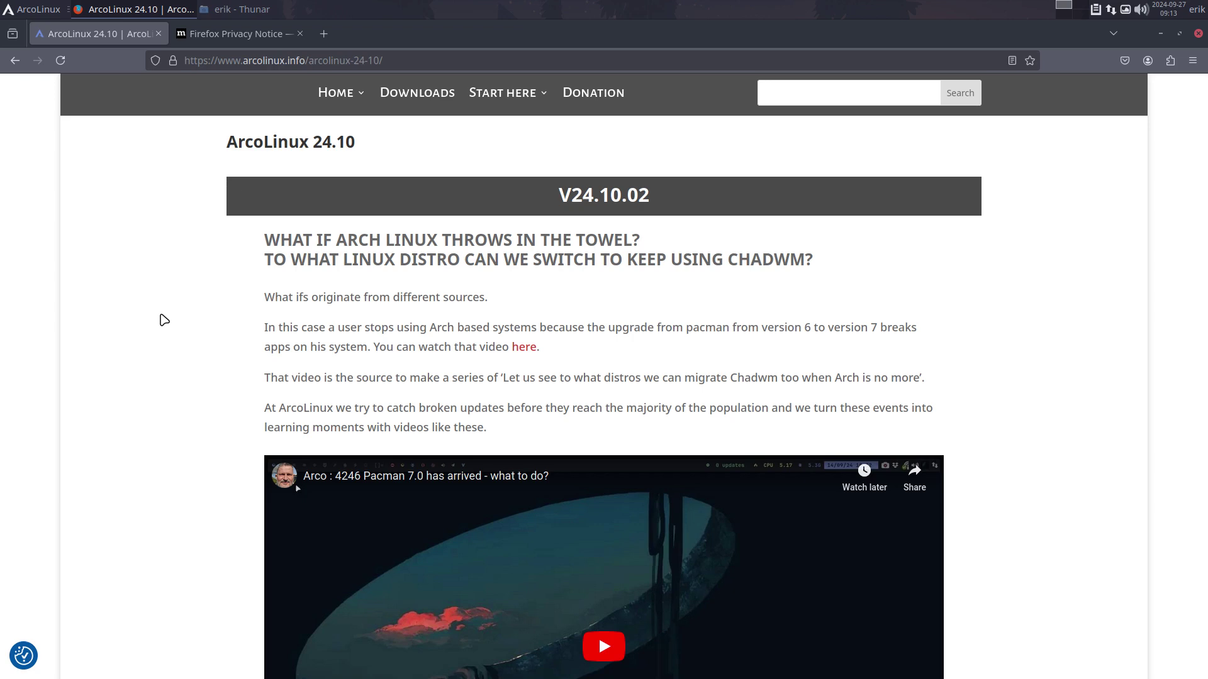
Step: Scroll the 24.10 article, briefly highlighting 'AUR', down to the 'Bottom-line – be patient' section
scroll(164, 320, down, 4)
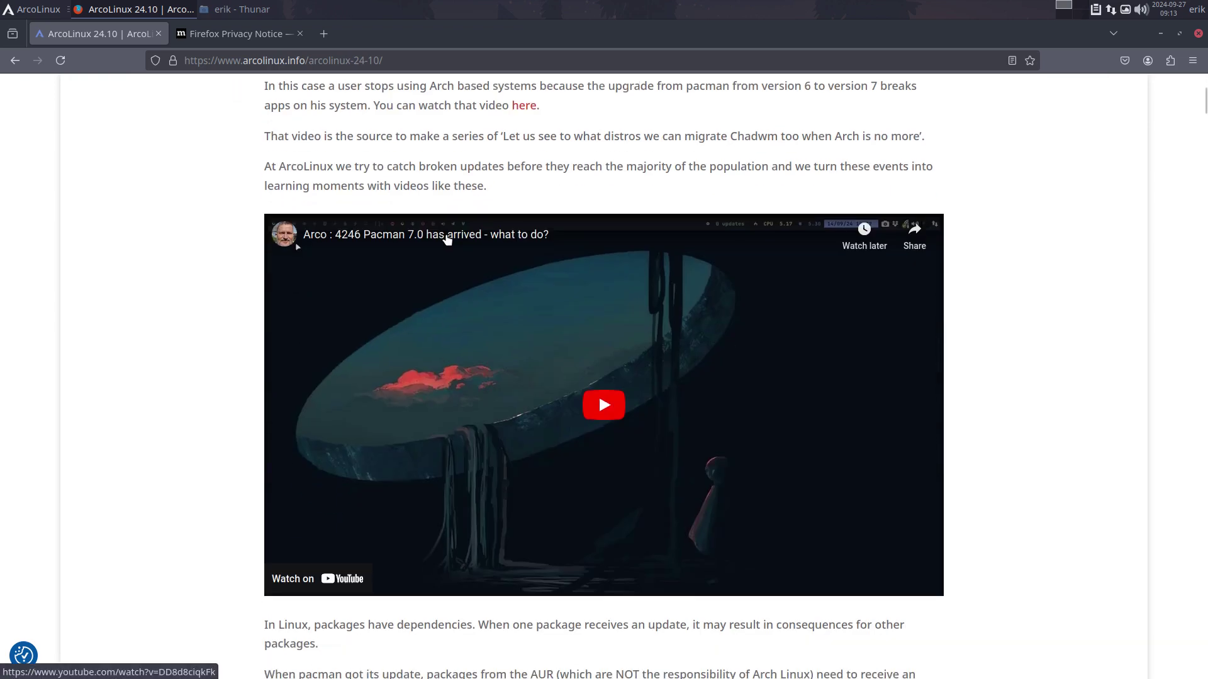
scroll(599, 436, up, 4)
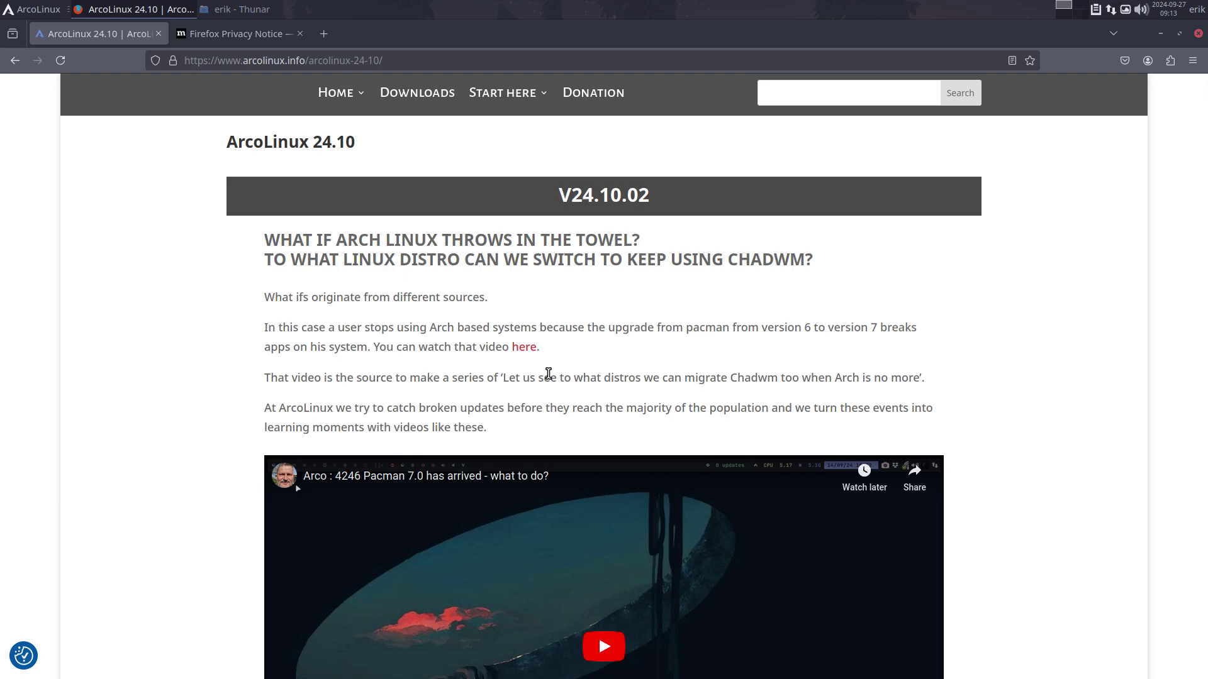
scroll(549, 374, down, 2)
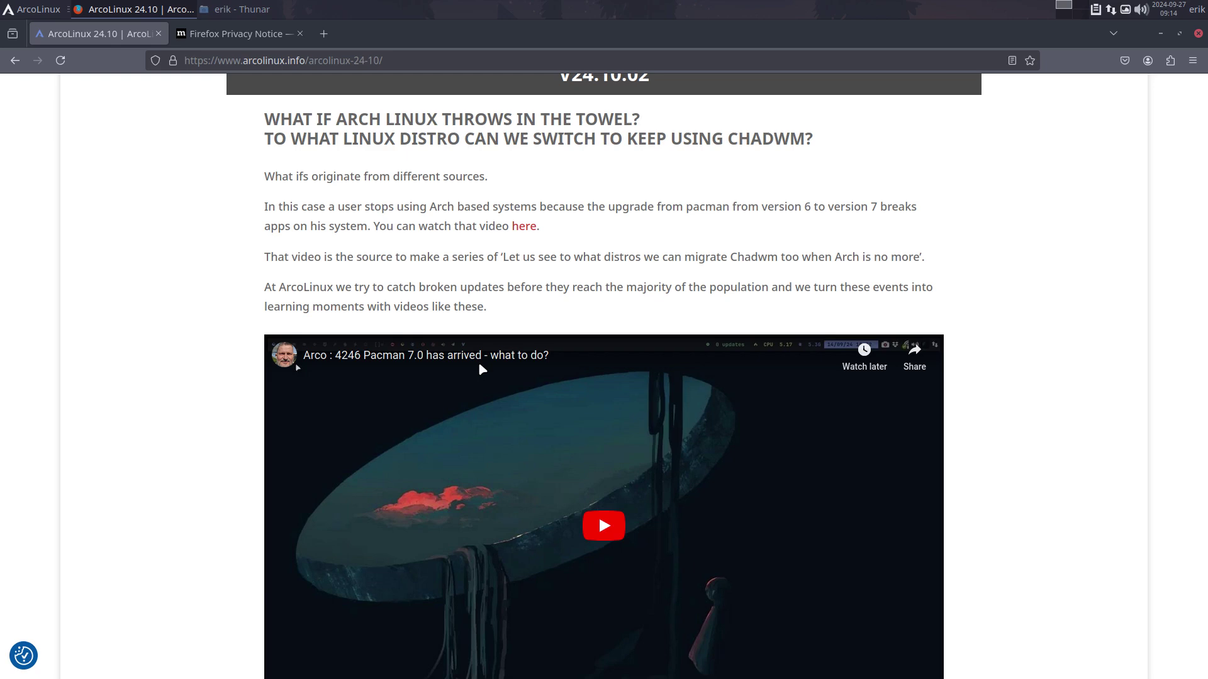
scroll(479, 365, down, 5)
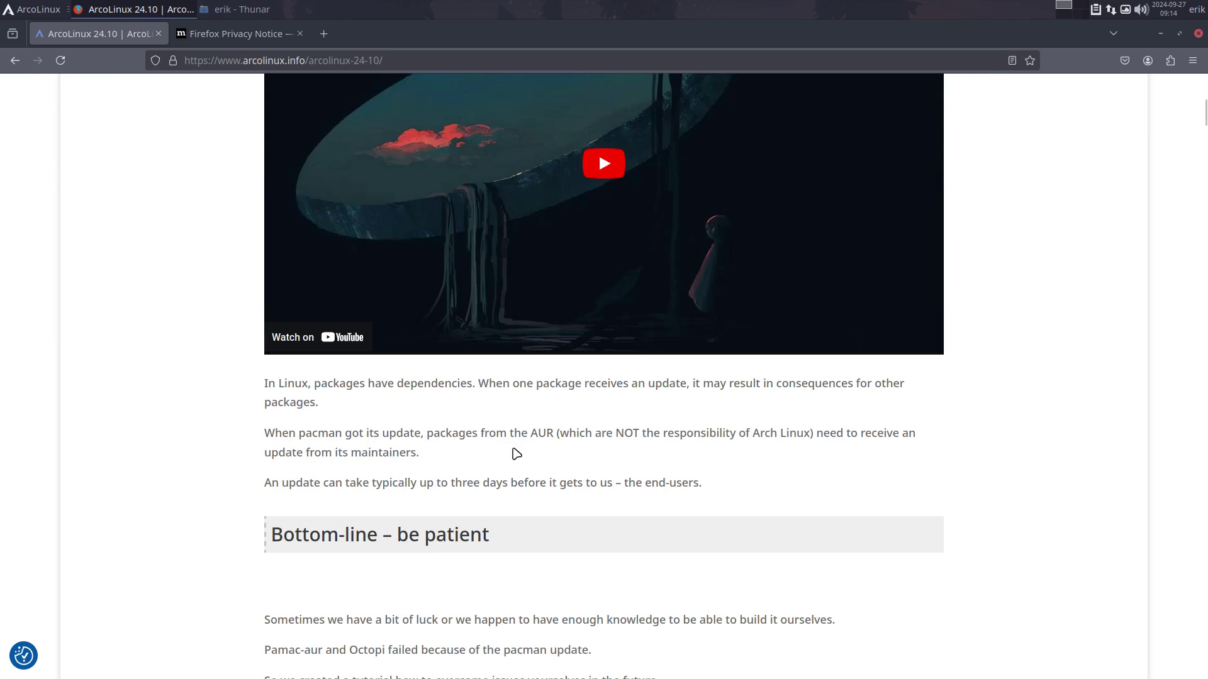
double_click(541, 434)
click(386, 455)
scroll(506, 478, down, 2)
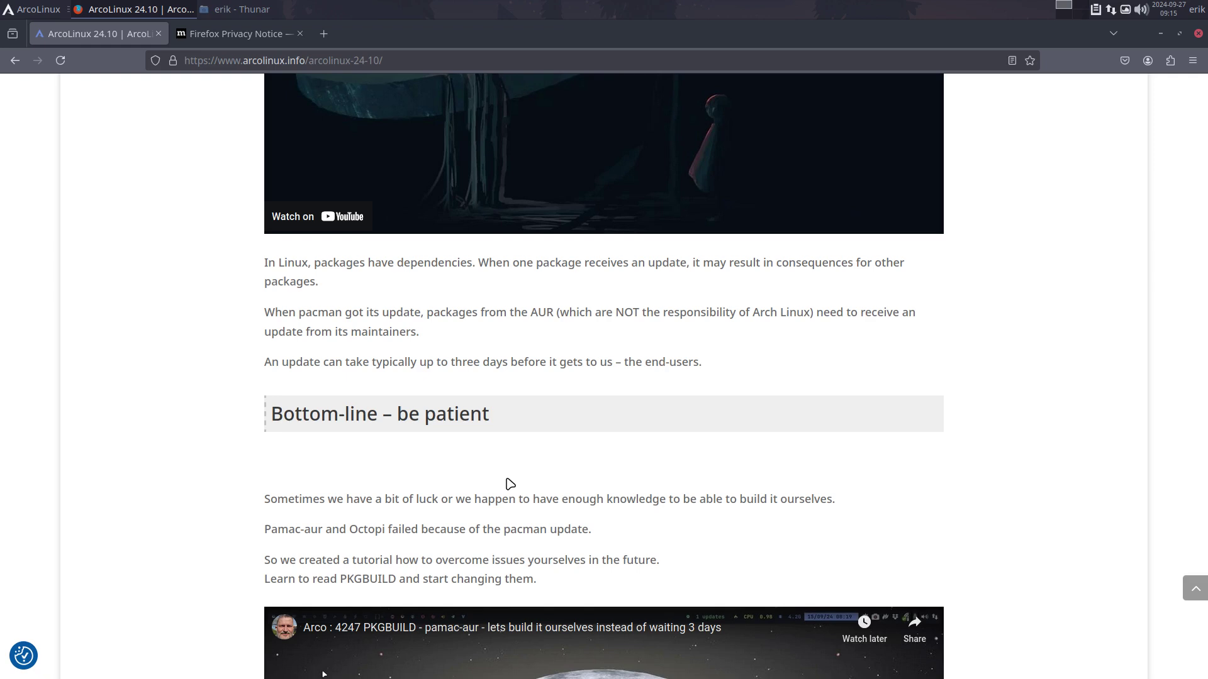
Step: Briefly highlight 'Learn to read PKGBUILD', then scroll to the embedded PKGBUILD YouTube playlist
scroll(510, 485, down, 4)
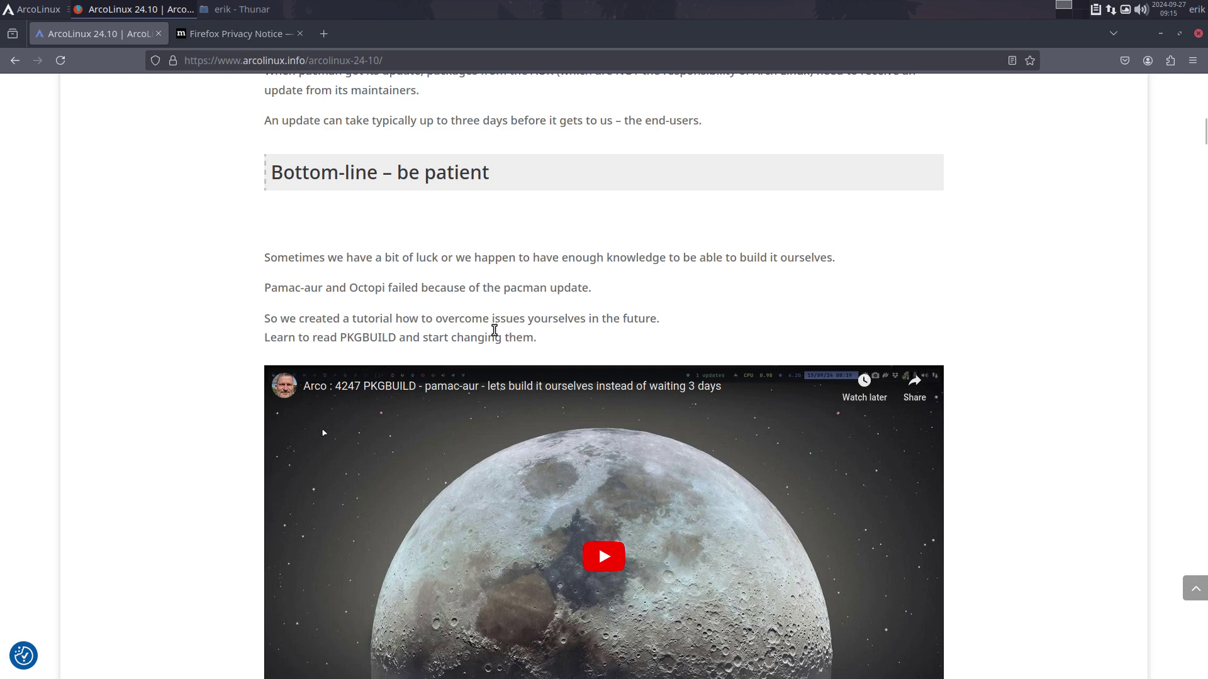
drag(270, 337, 398, 343)
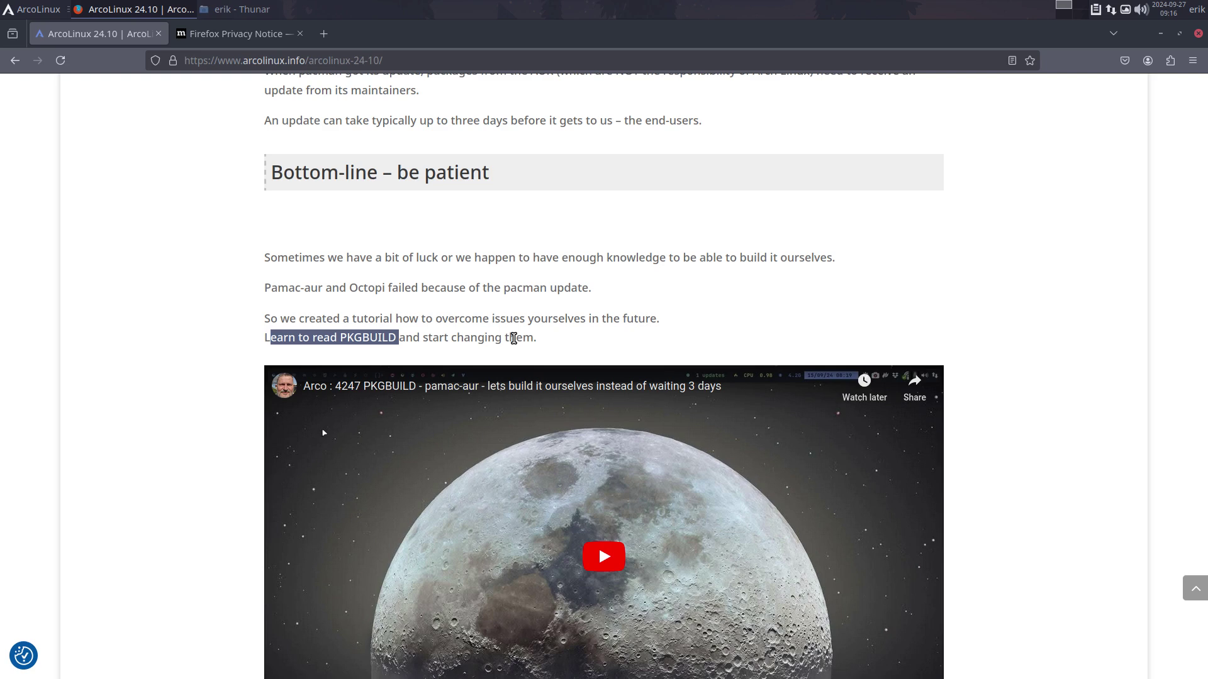
click(536, 341)
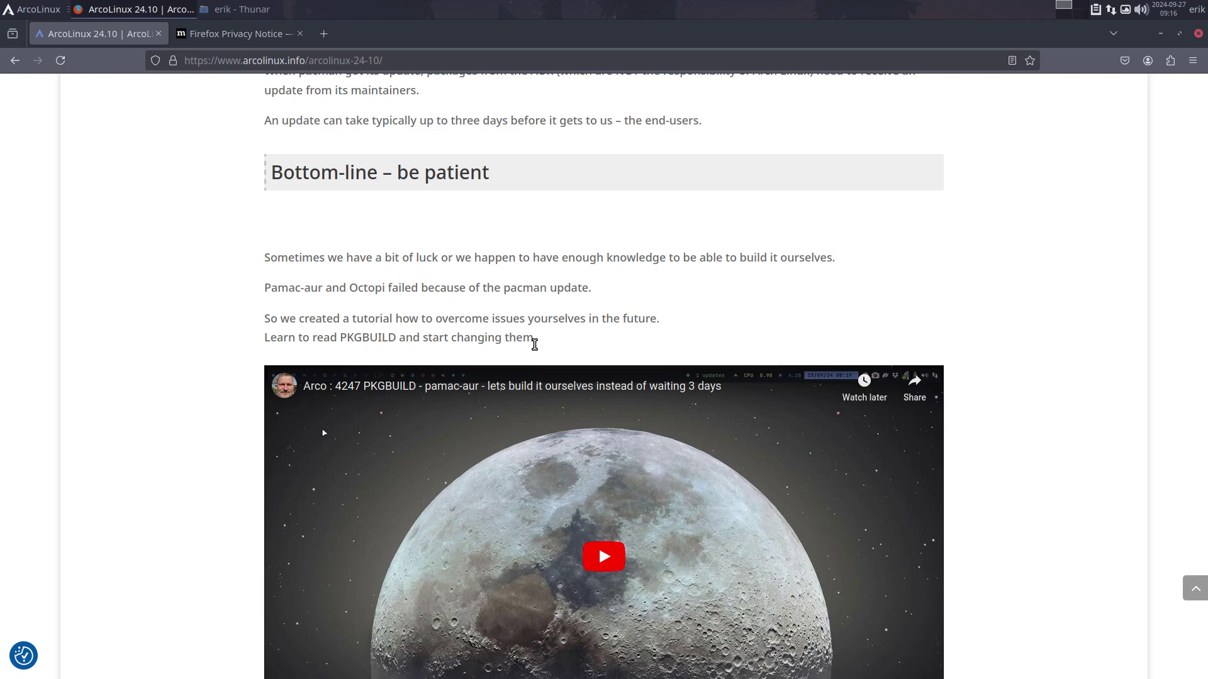
scroll(534, 344, down, 4)
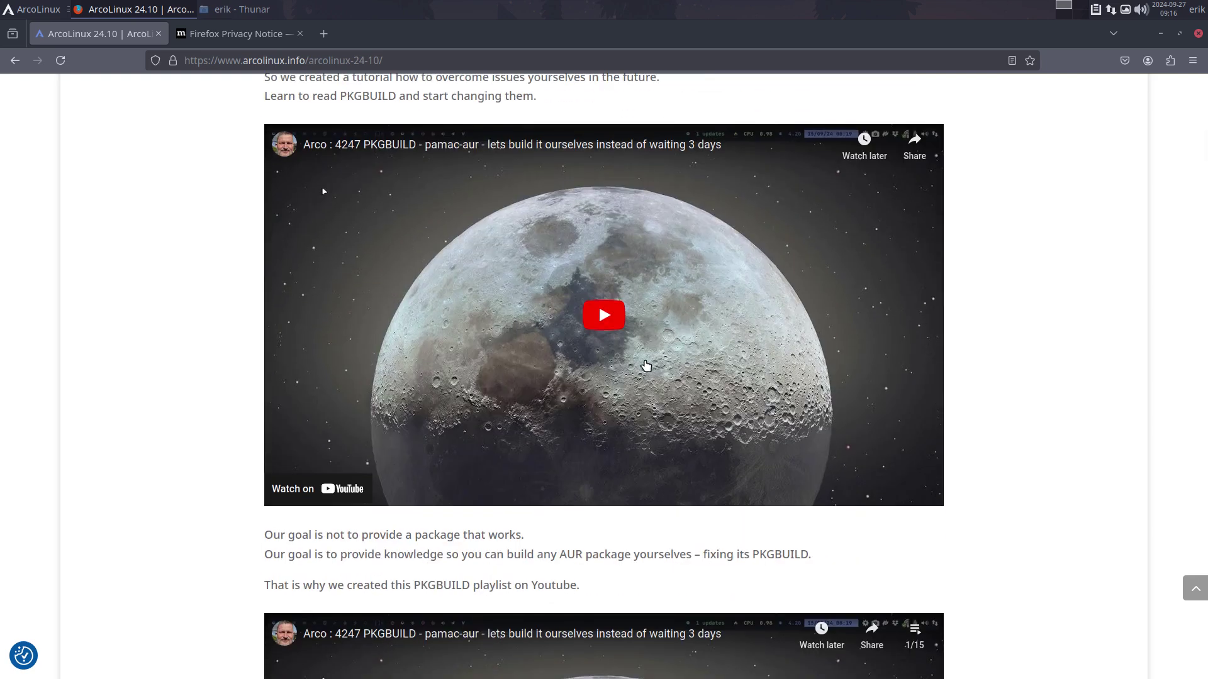
scroll(646, 365, down, 2)
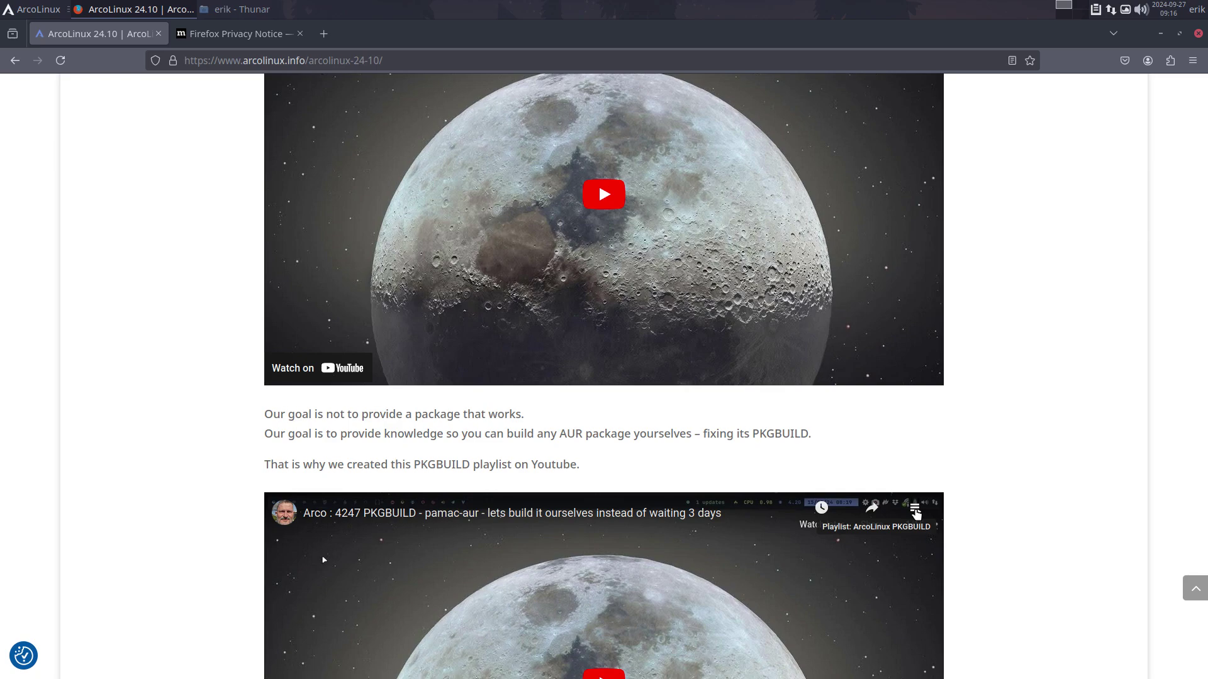
Step: Scroll past the Ubuntu Chadwm videos down to the Linux Mint migration heading
scroll(916, 514, down, 7)
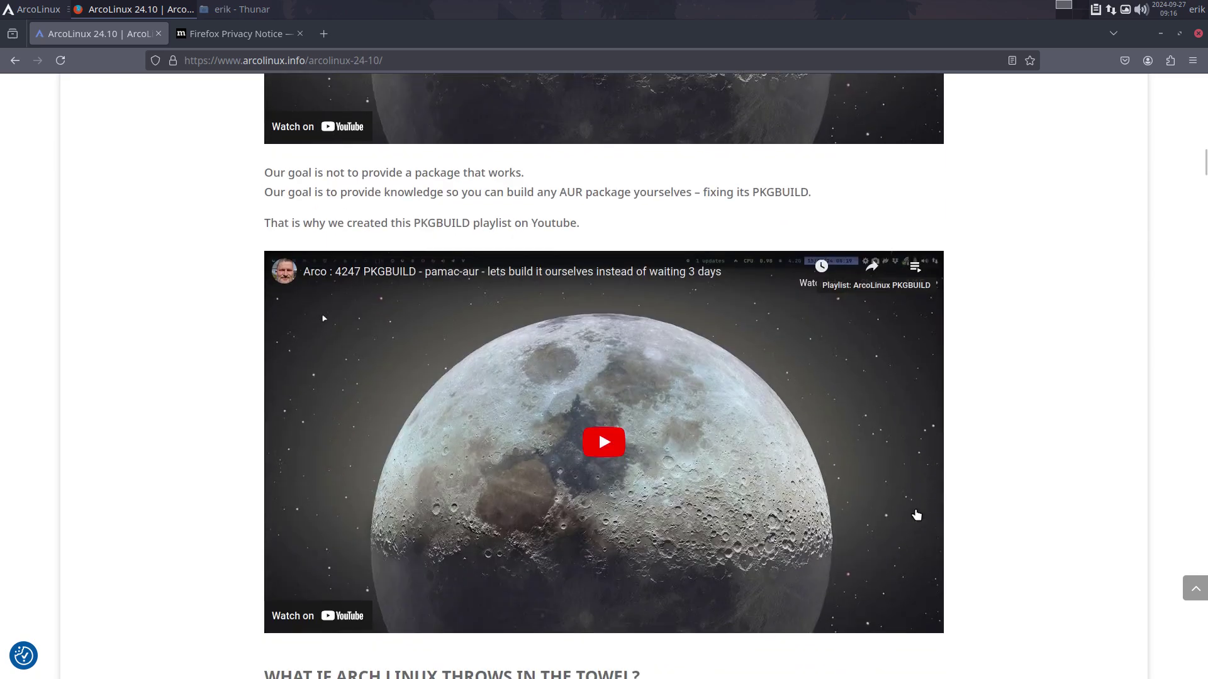
scroll(916, 515, down, 2)
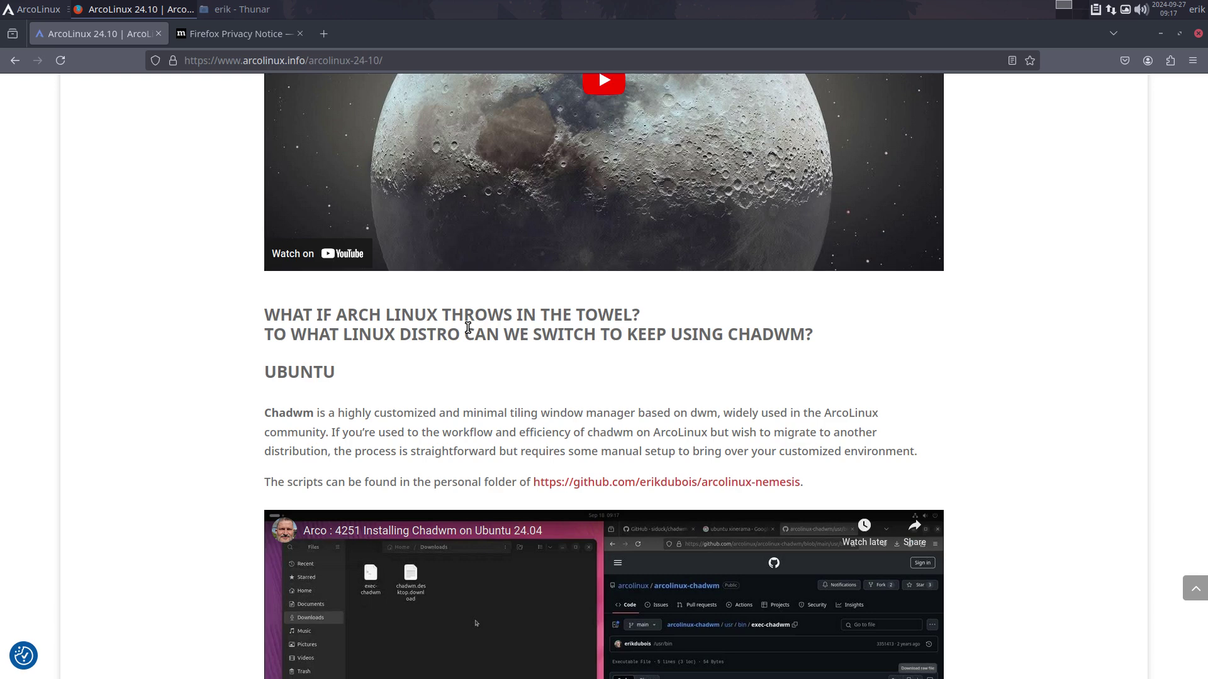
scroll(403, 376, down, 2)
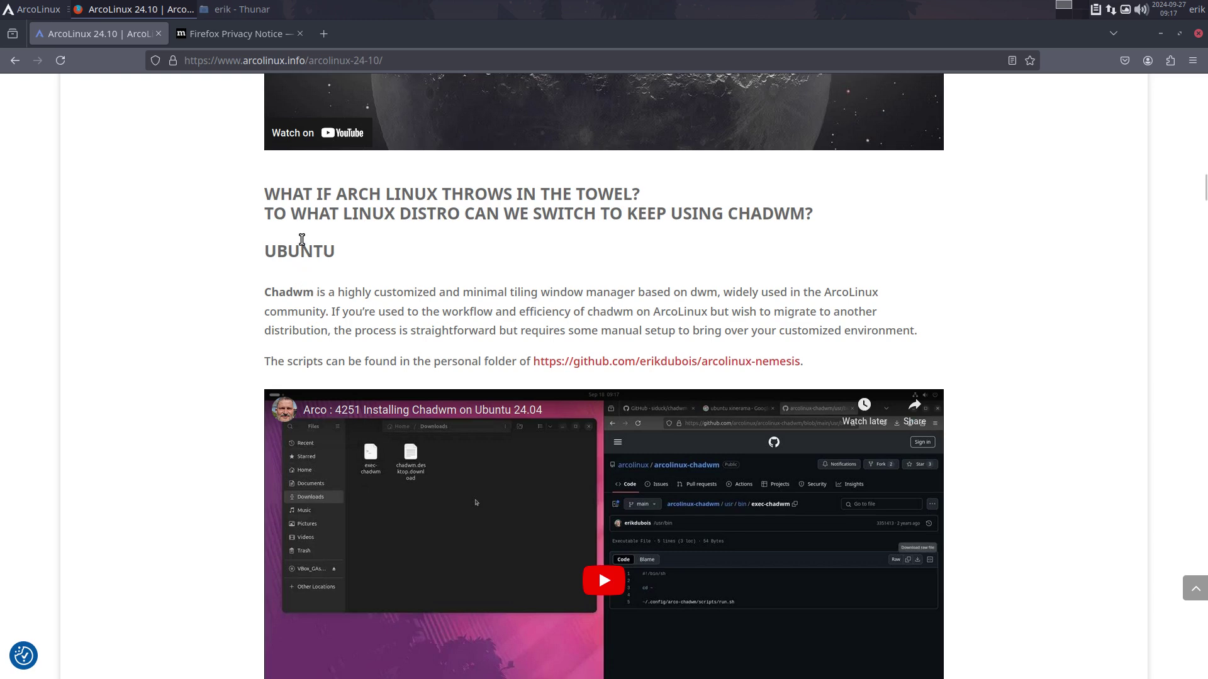
scroll(671, 514, down, 2)
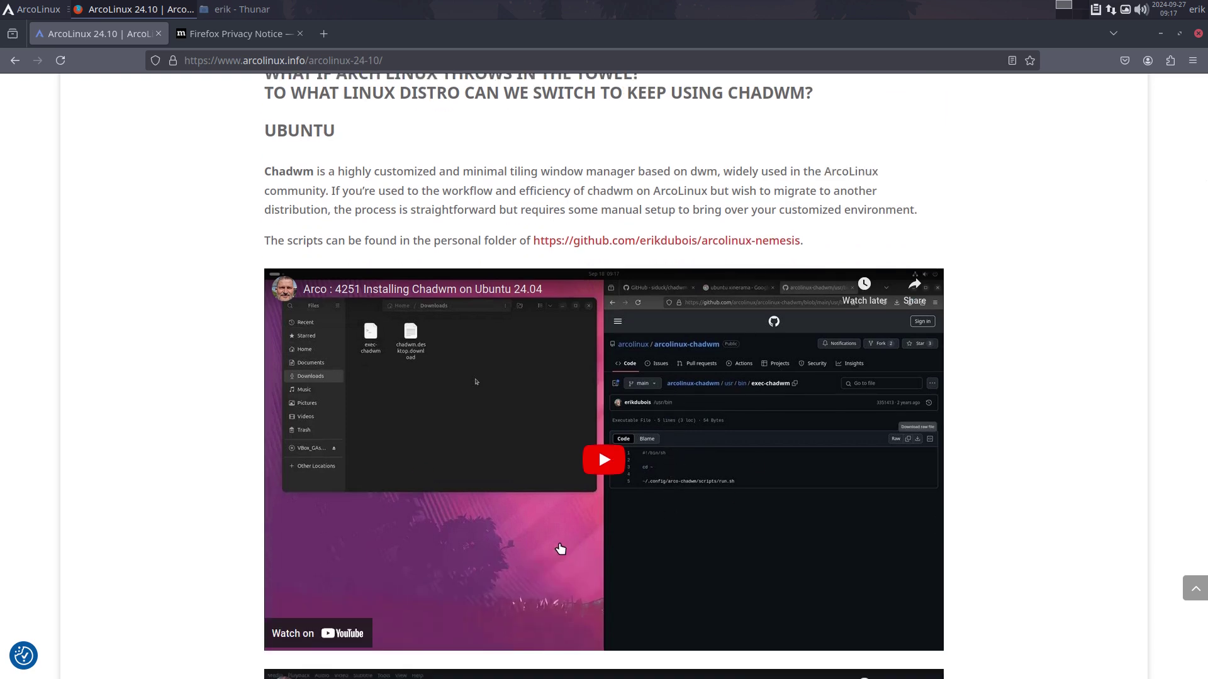
scroll(560, 549, down, 4)
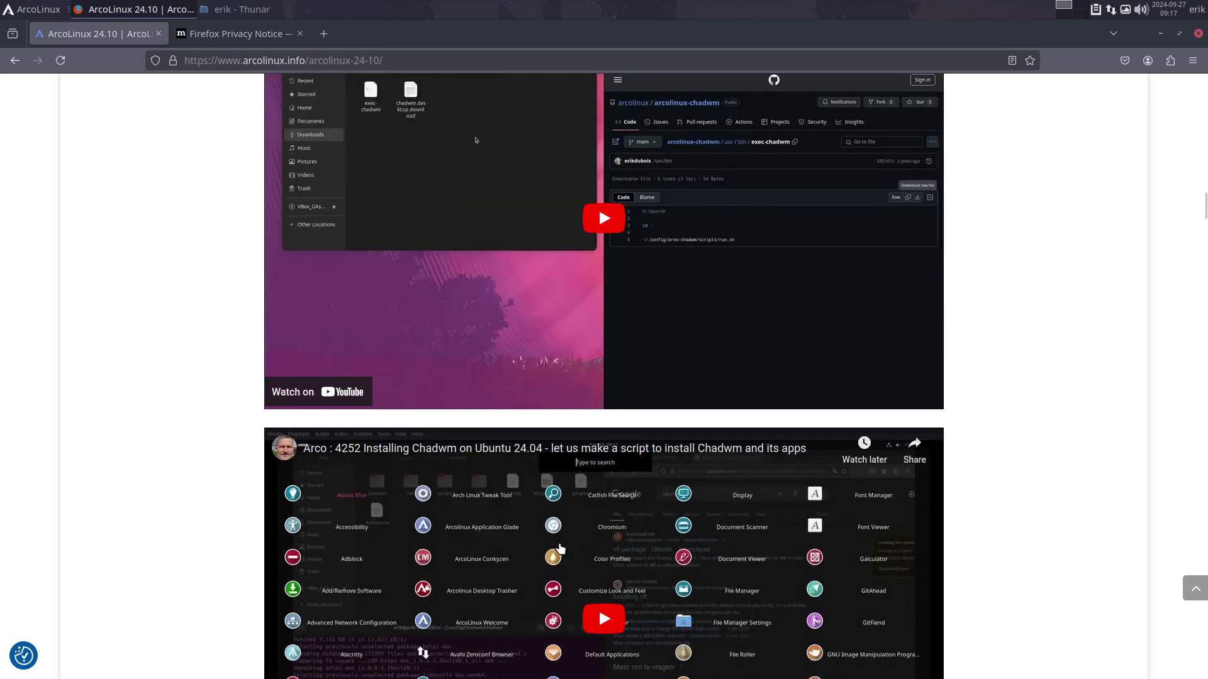
scroll(561, 549, up, 4)
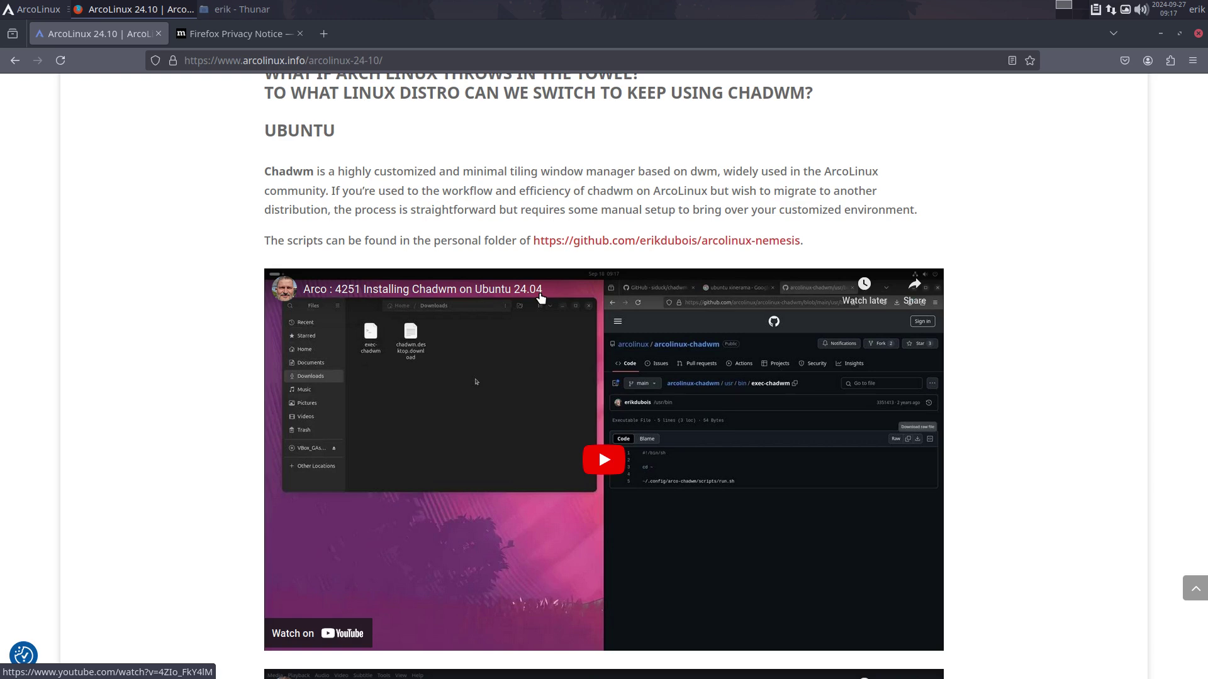
scroll(540, 298, down, 2)
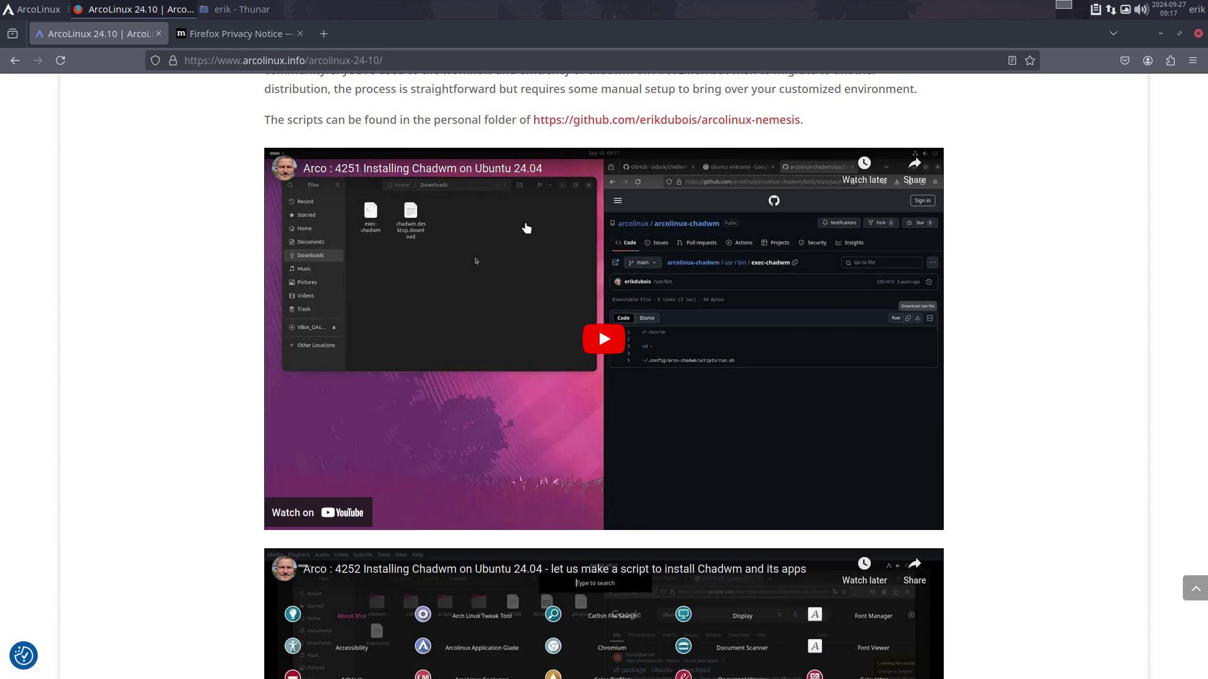
scroll(696, 390, down, 4)
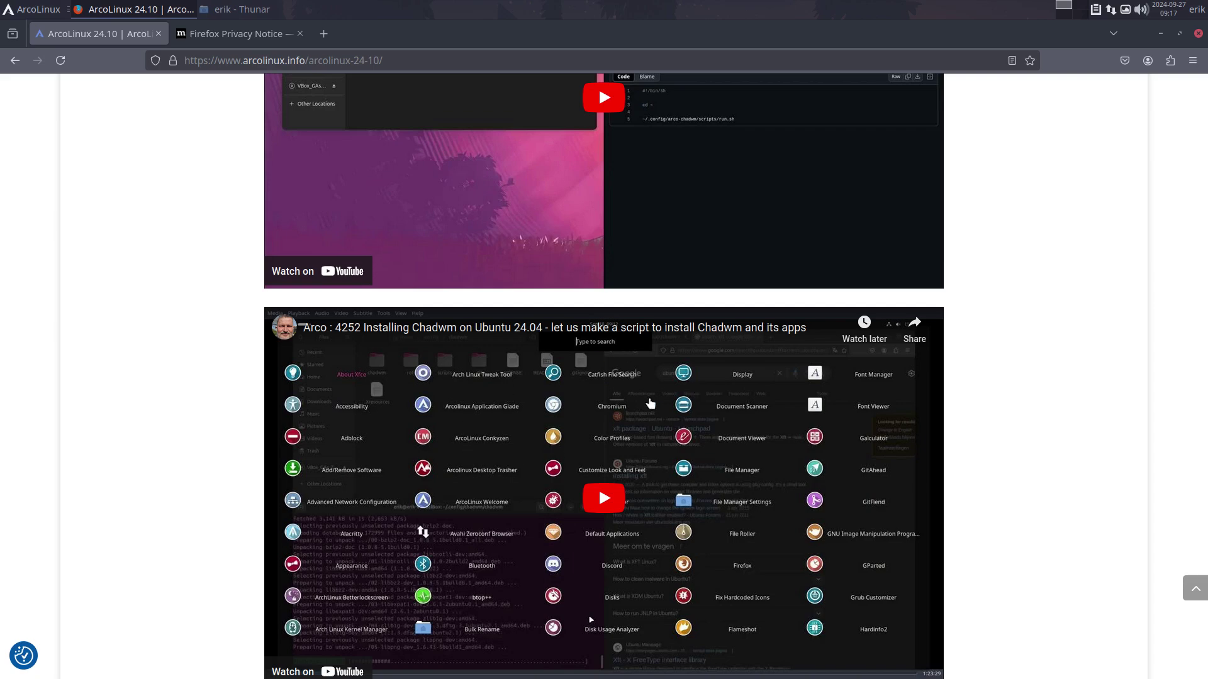
scroll(650, 403, down, 12)
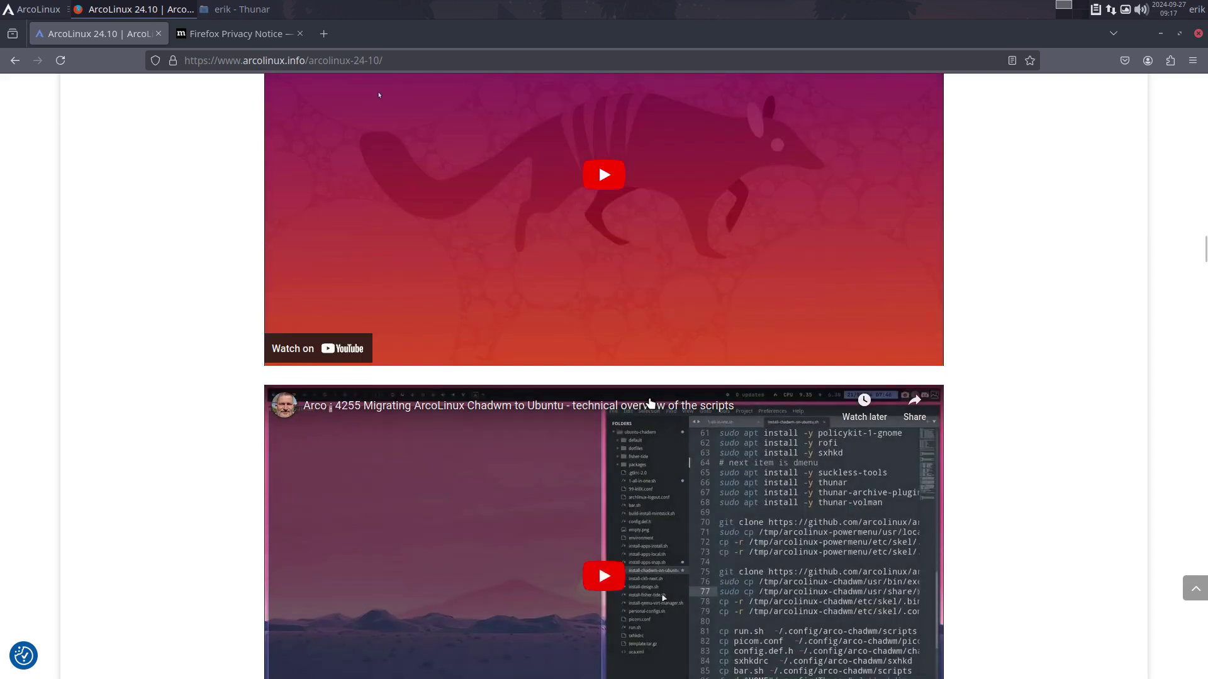
scroll(651, 404, down, 6)
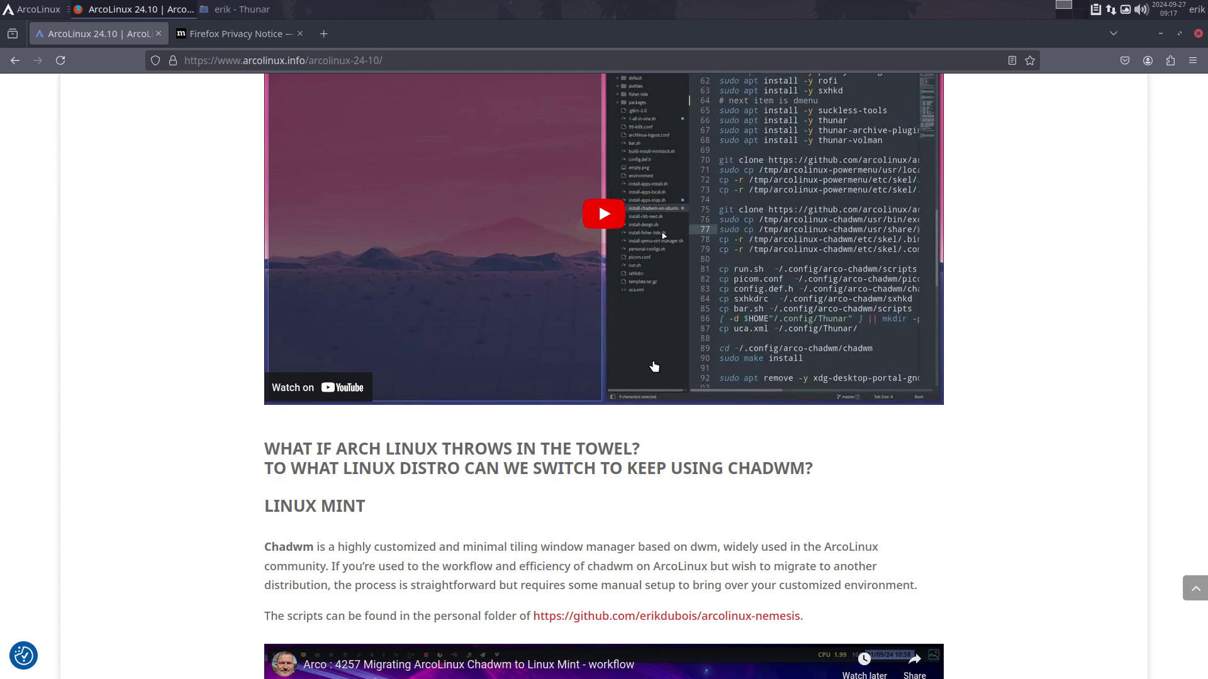
Step: Select and clear the Linux Mint heading text, then scroll to the Linux Mint workflow video
scroll(652, 367, down, 4)
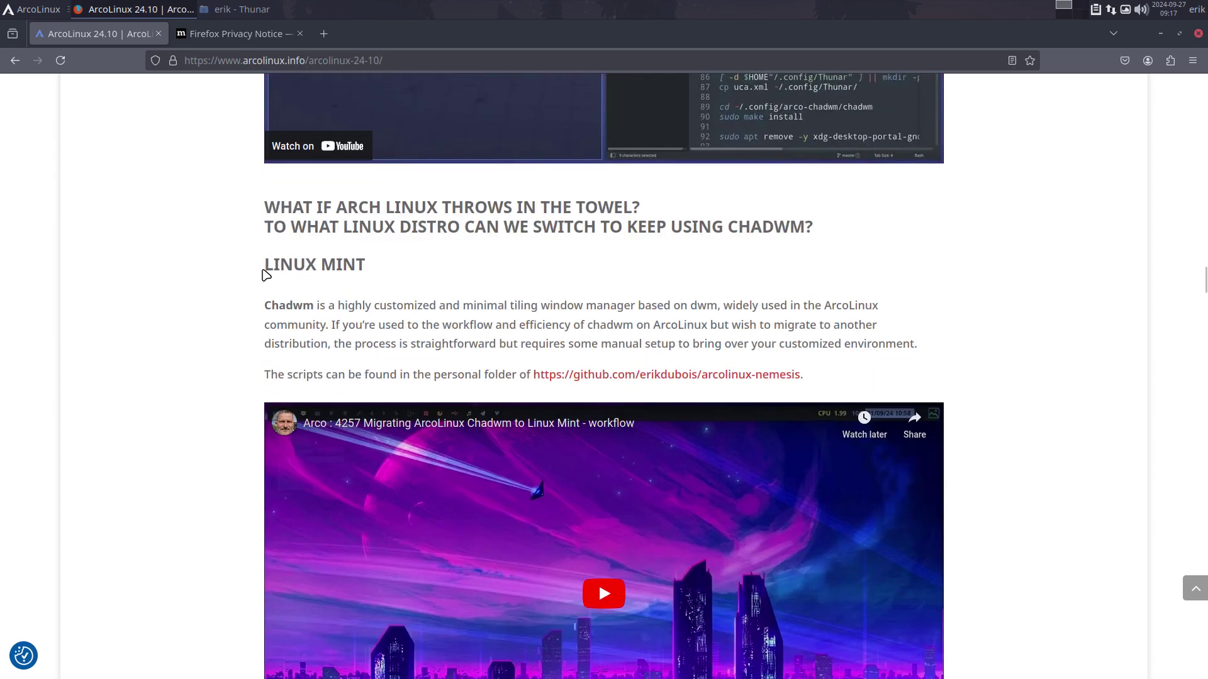
drag(266, 276, 385, 270)
scroll(473, 287, up, 4)
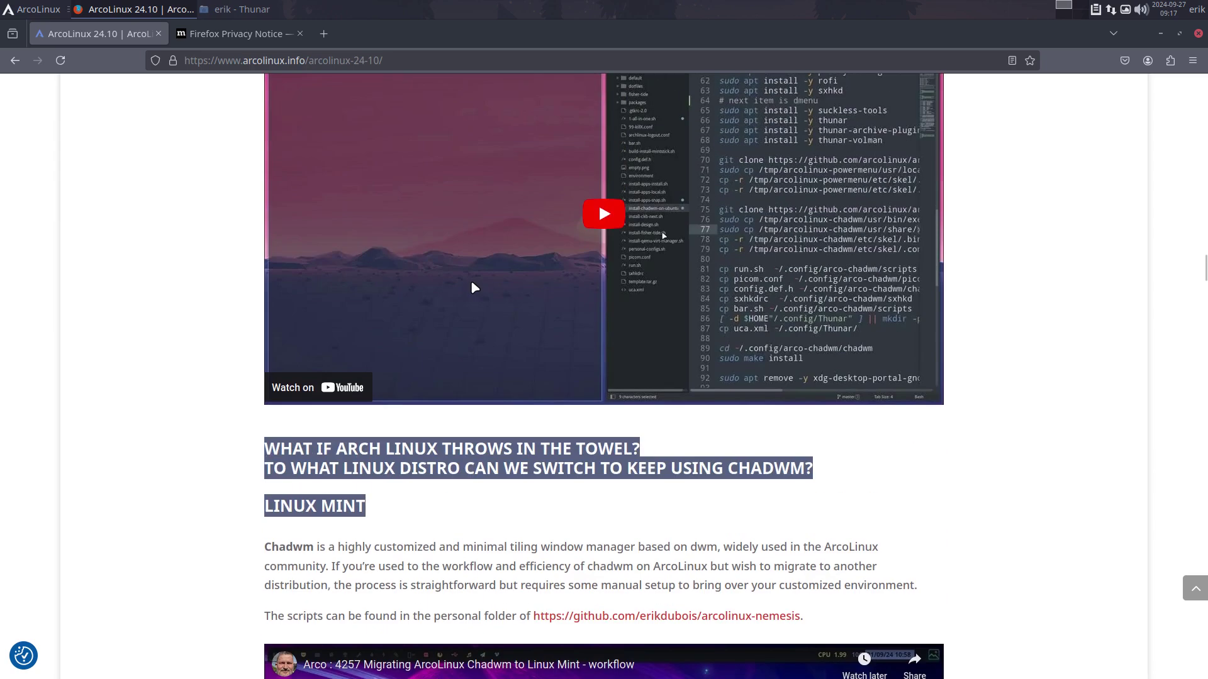
click(356, 507)
drag(372, 512, 262, 520)
click(385, 509)
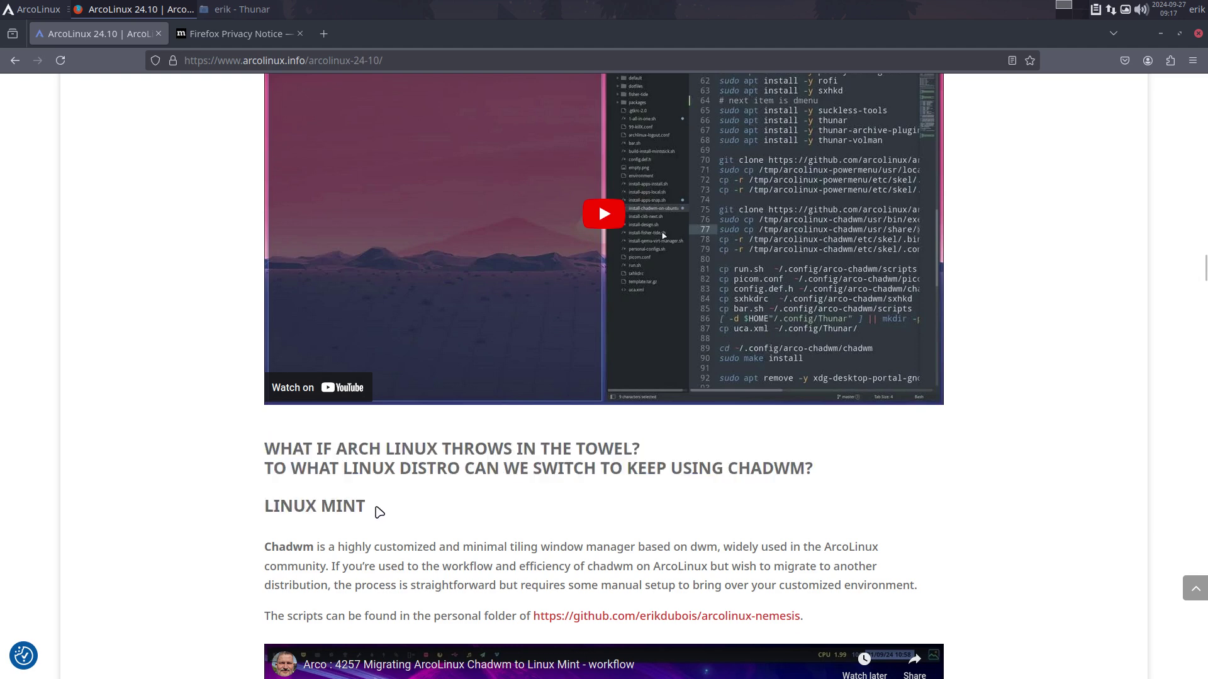
scroll(379, 515, down, 3)
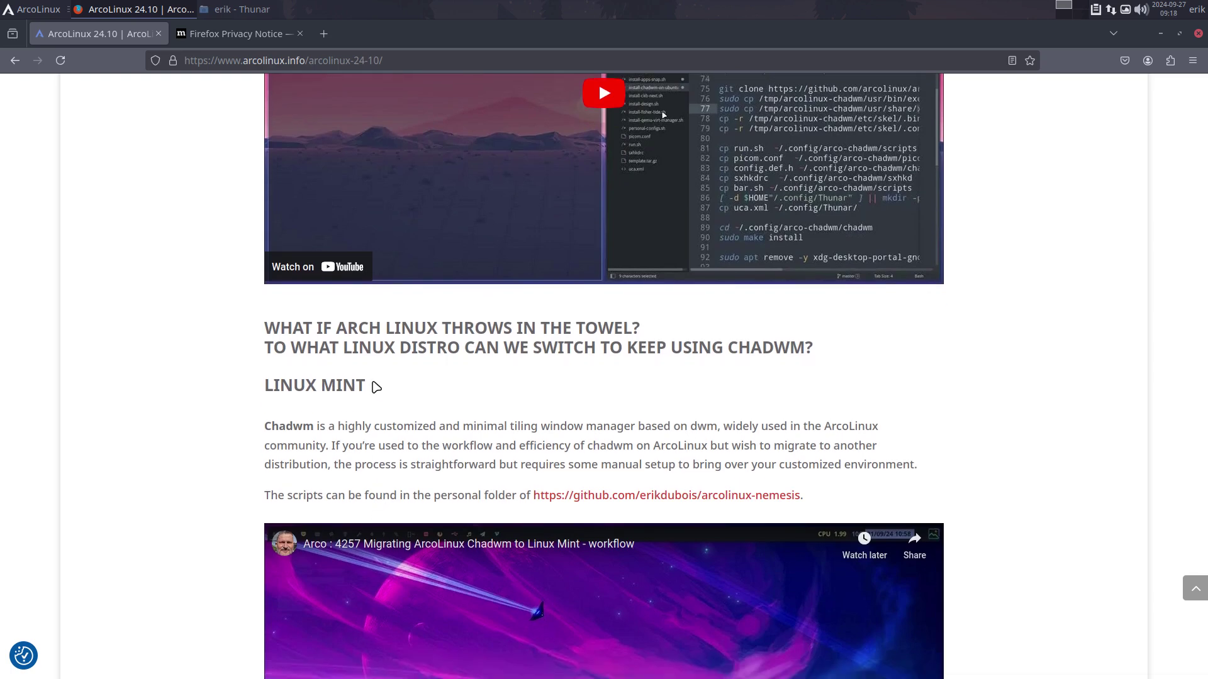
scroll(374, 382, up, 3)
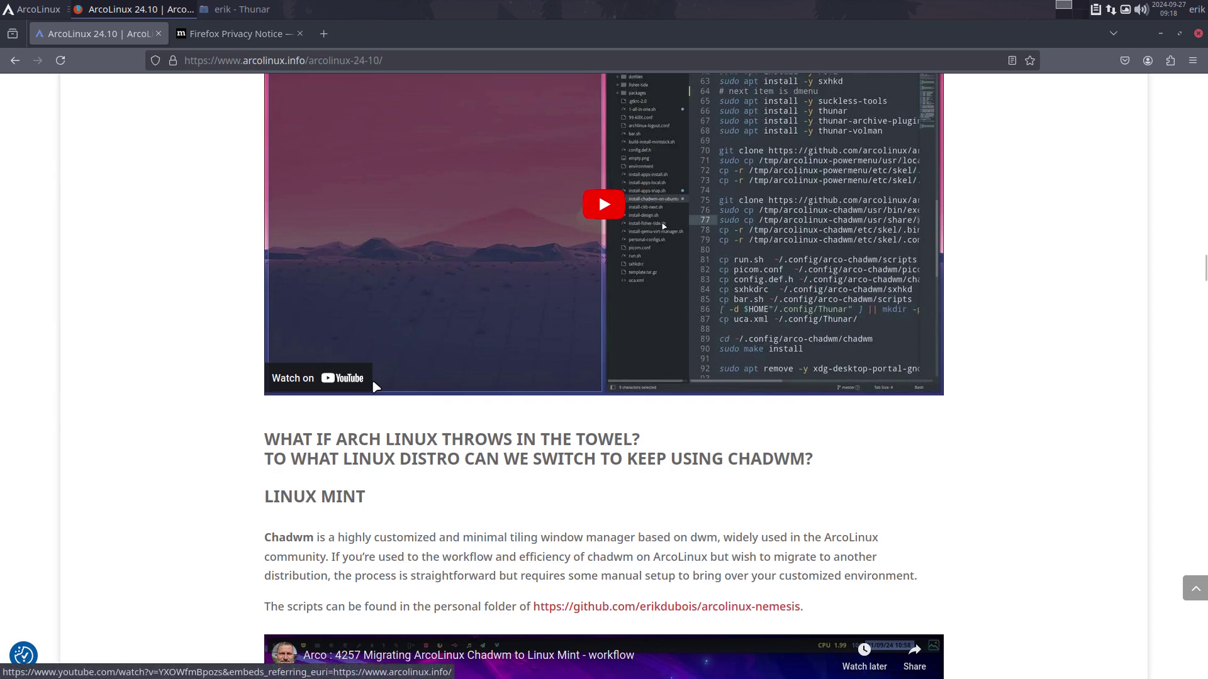
scroll(373, 380, down, 6)
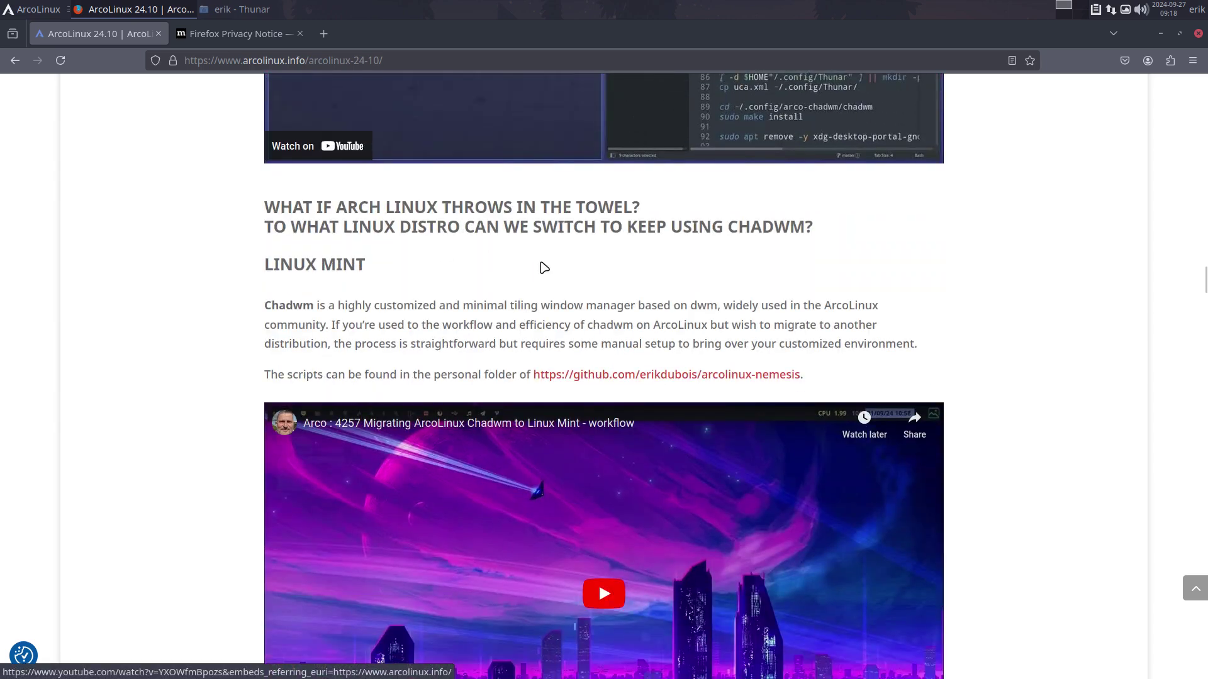
Step: Scroll through the MX Linux and Peppermint OS sections to the Pop OS migration video
scroll(693, 333, down, 2)
scroll(695, 342, down, 10)
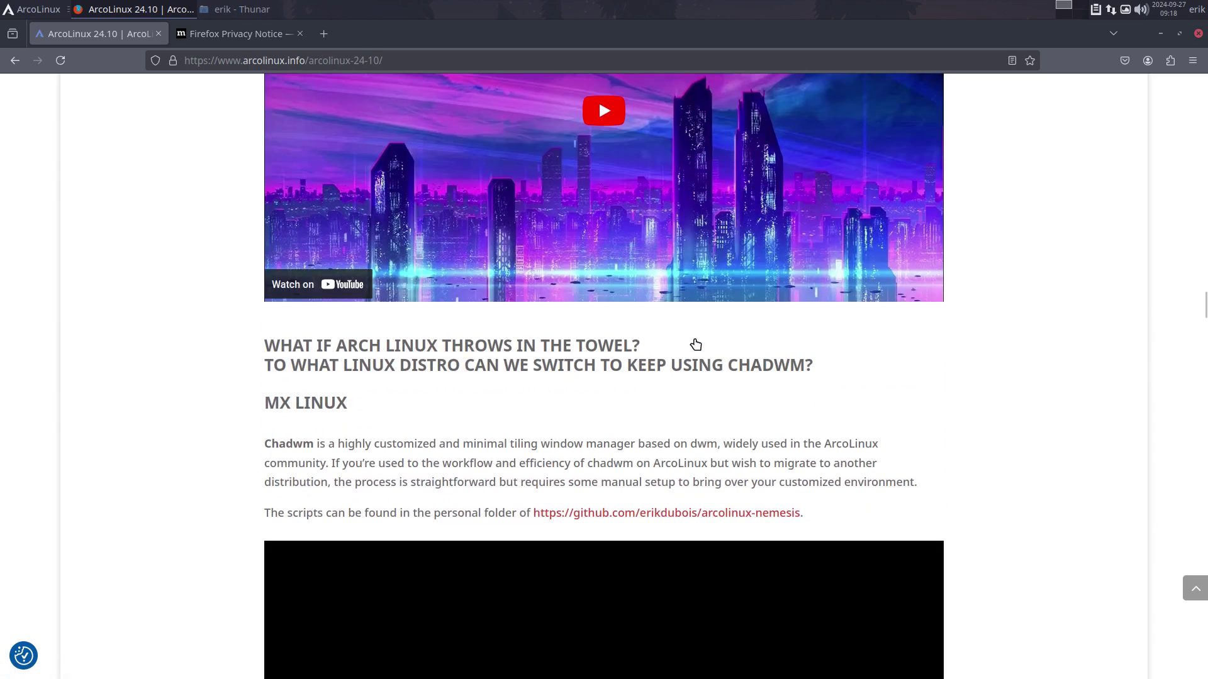
scroll(694, 343, down, 3)
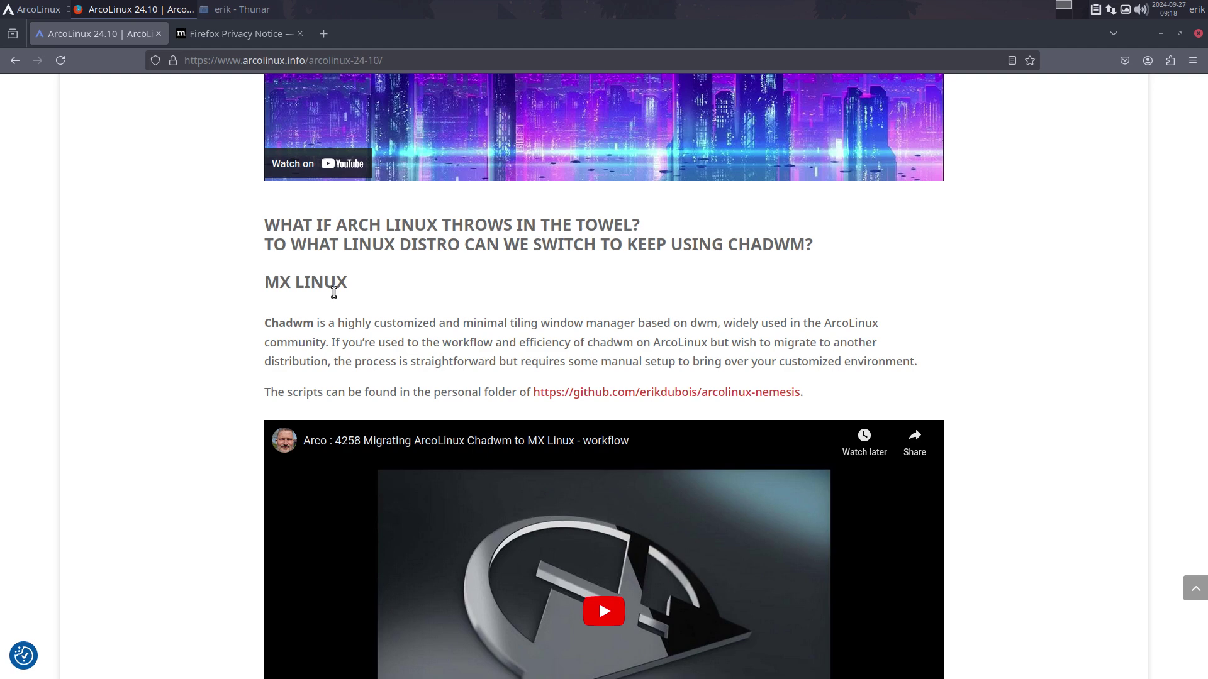
scroll(334, 293, down, 4)
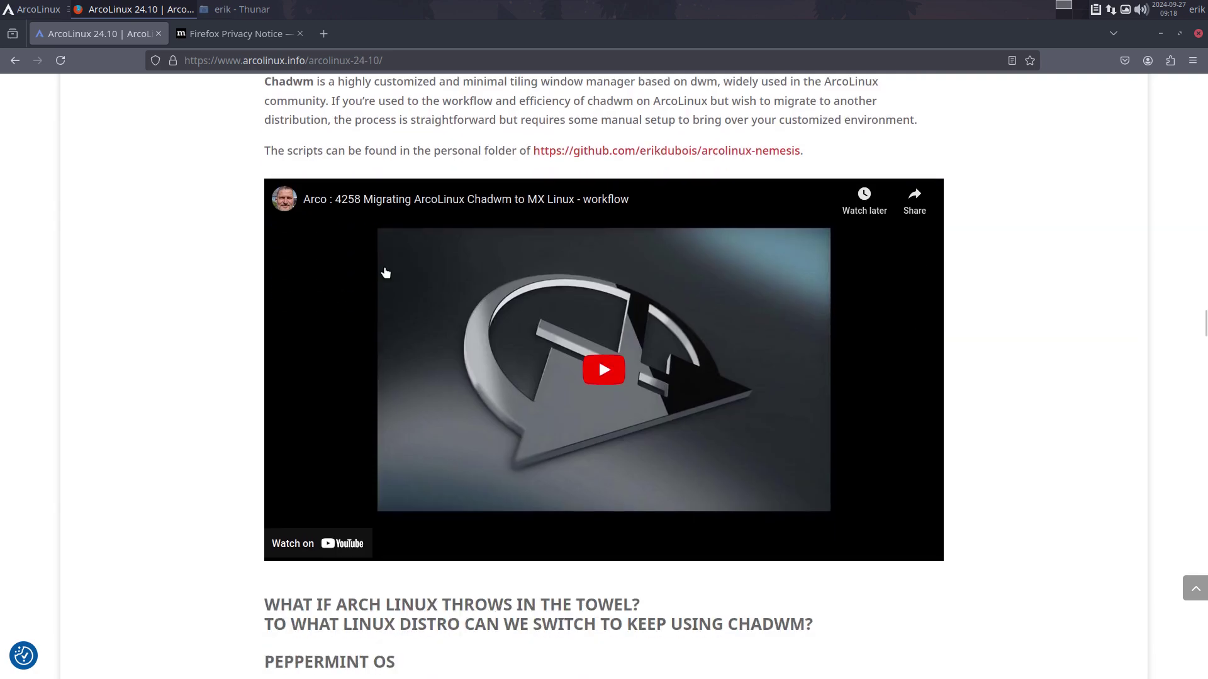
scroll(523, 520, down, 4)
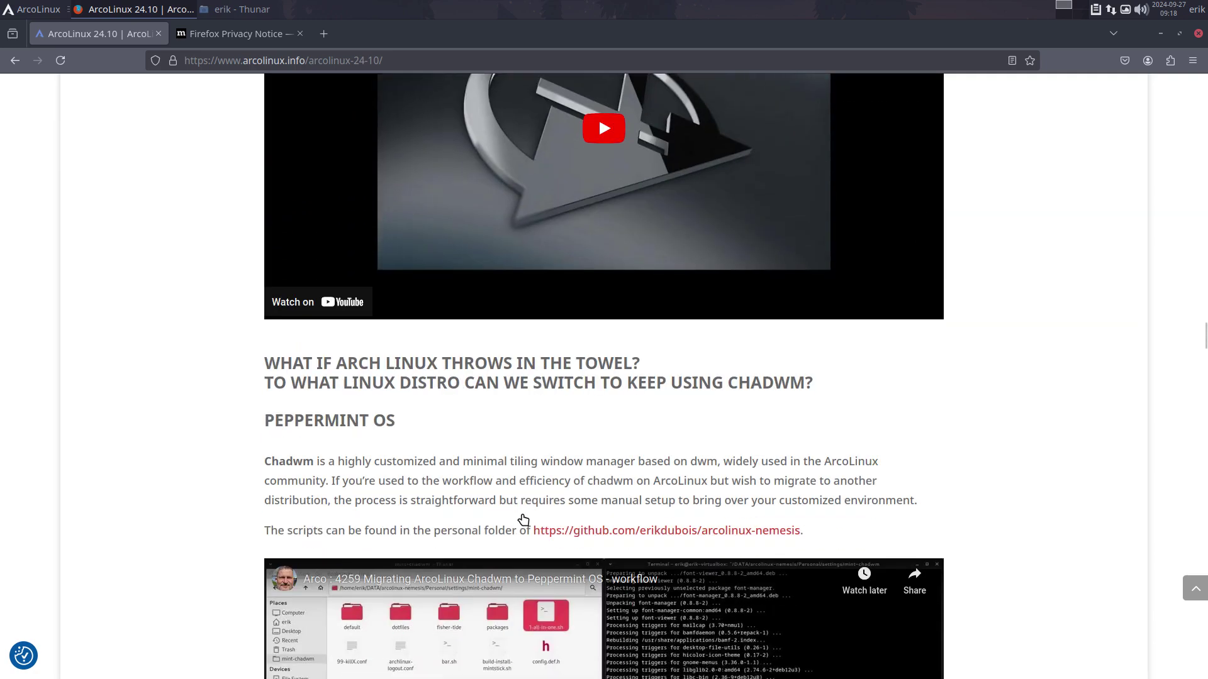
scroll(522, 520, down, 4)
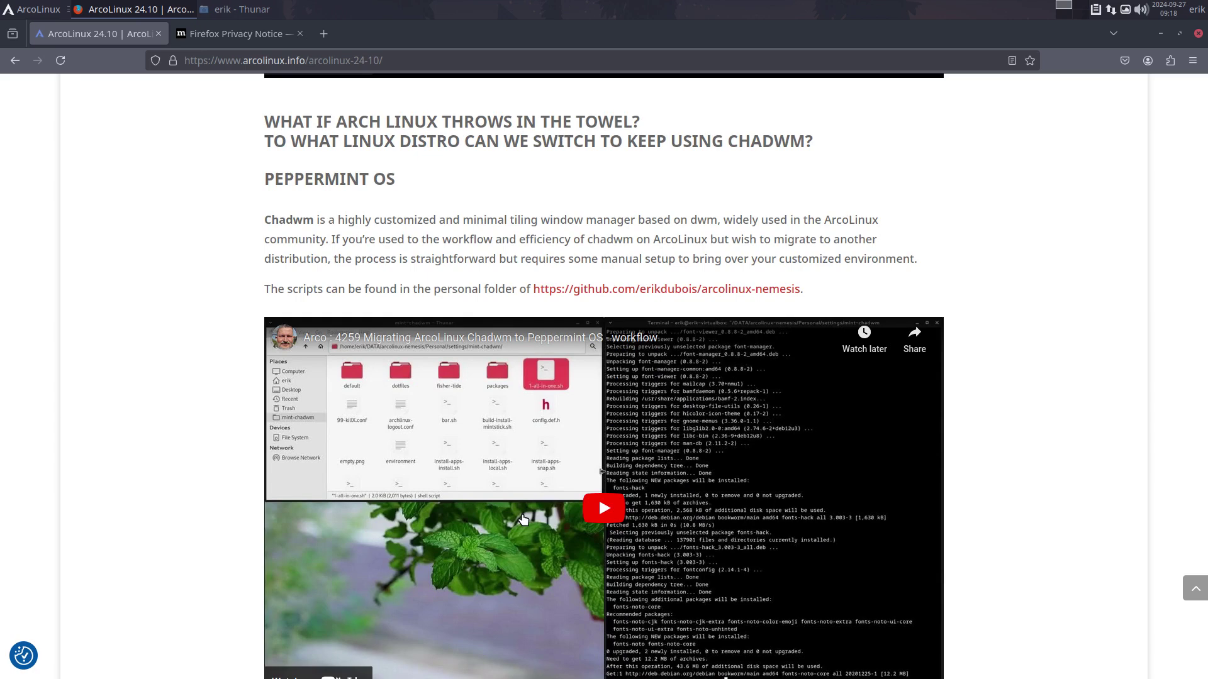
scroll(523, 519, down, 4)
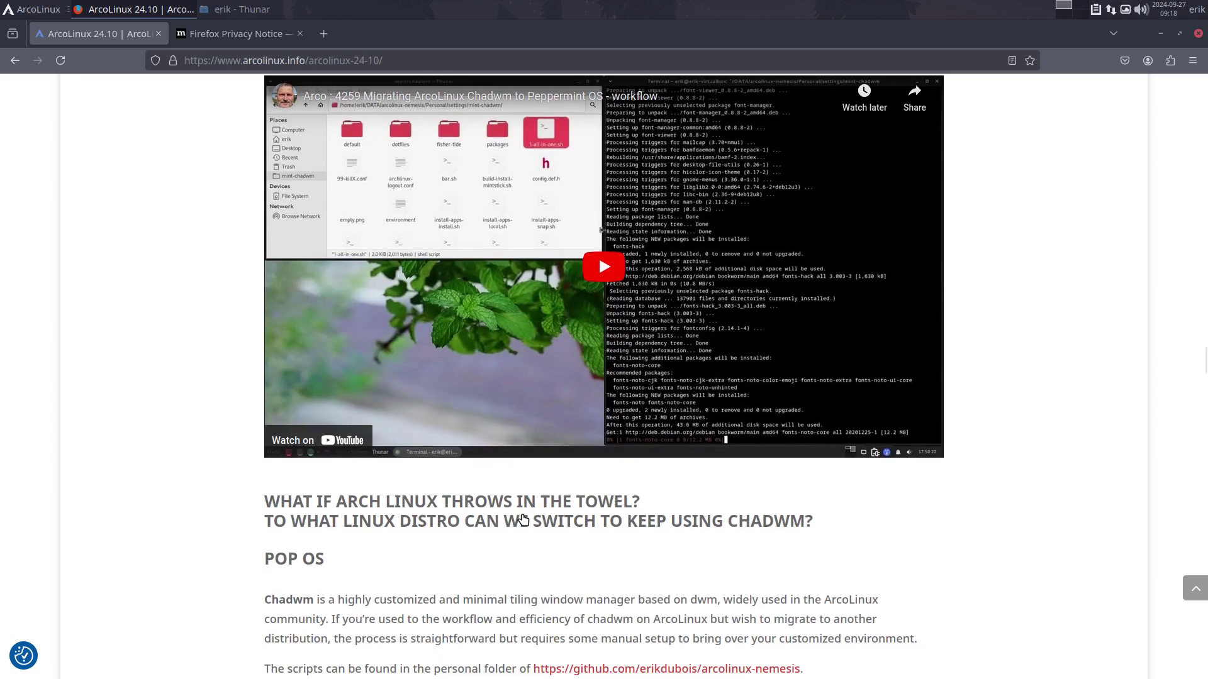
scroll(522, 519, down, 4)
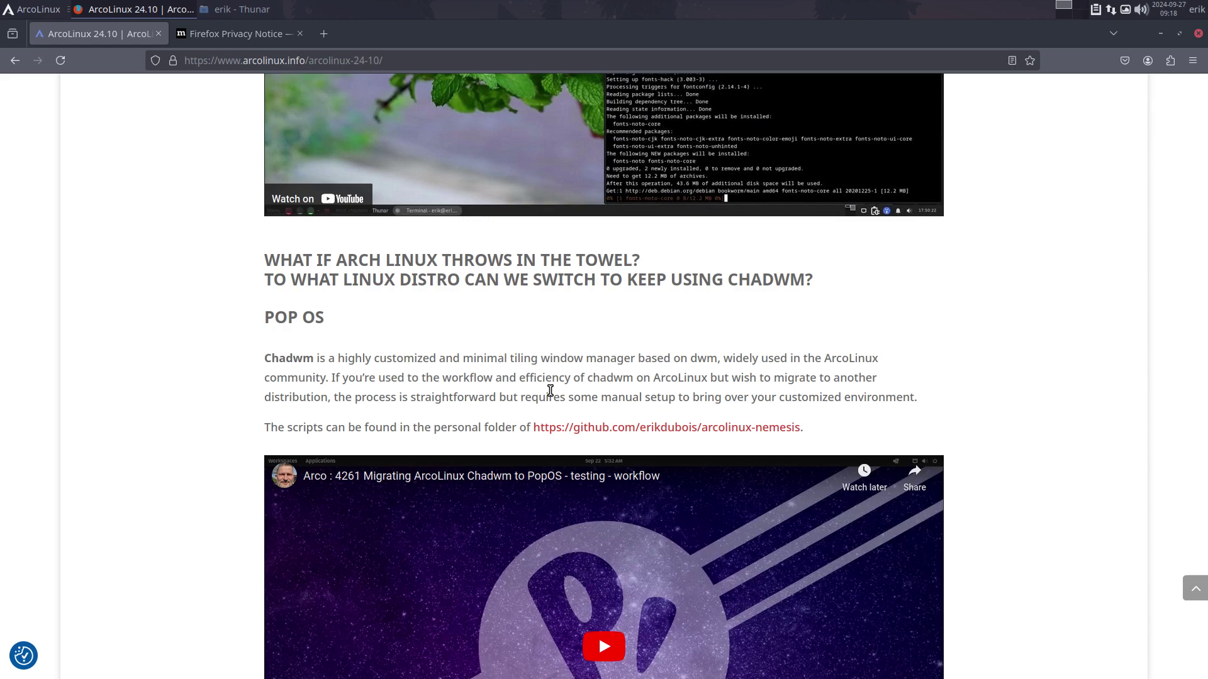
scroll(550, 391, down, 4)
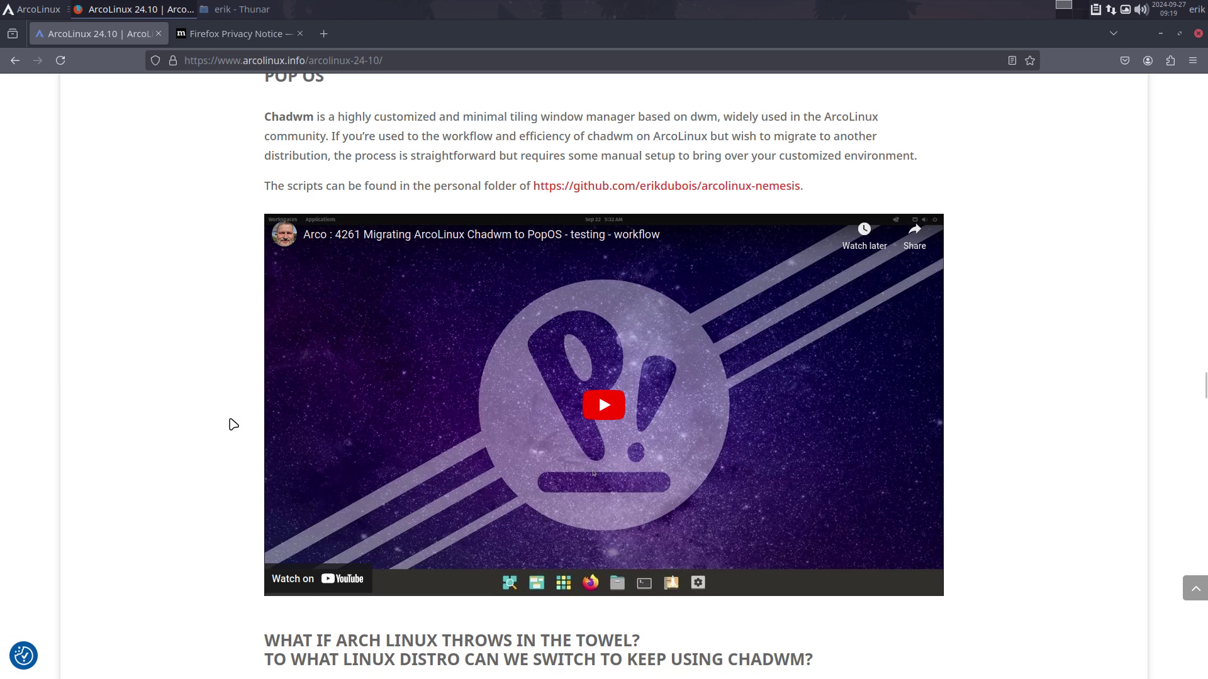
Step: Scroll past the Manjaro video and select the 'Create your own what if… Be in control – whatever happens' heading
scroll(233, 425, down, 3)
scroll(234, 425, down, 1)
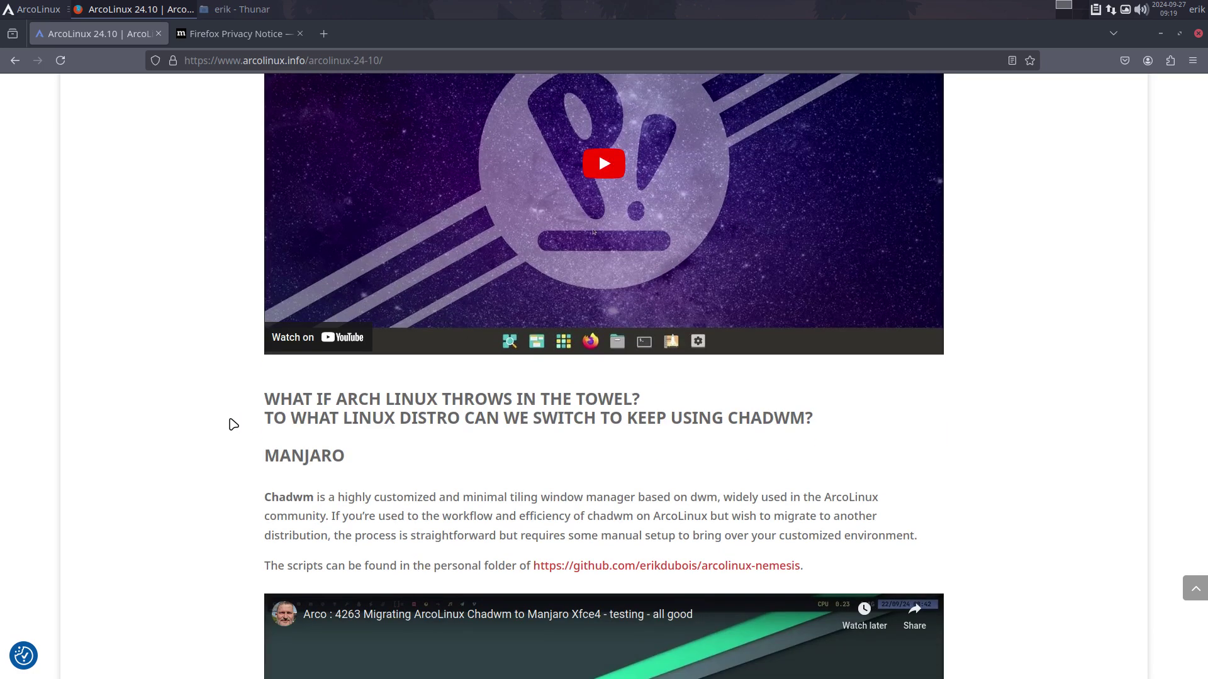
scroll(234, 425, down, 2)
scroll(204, 446, down, 2)
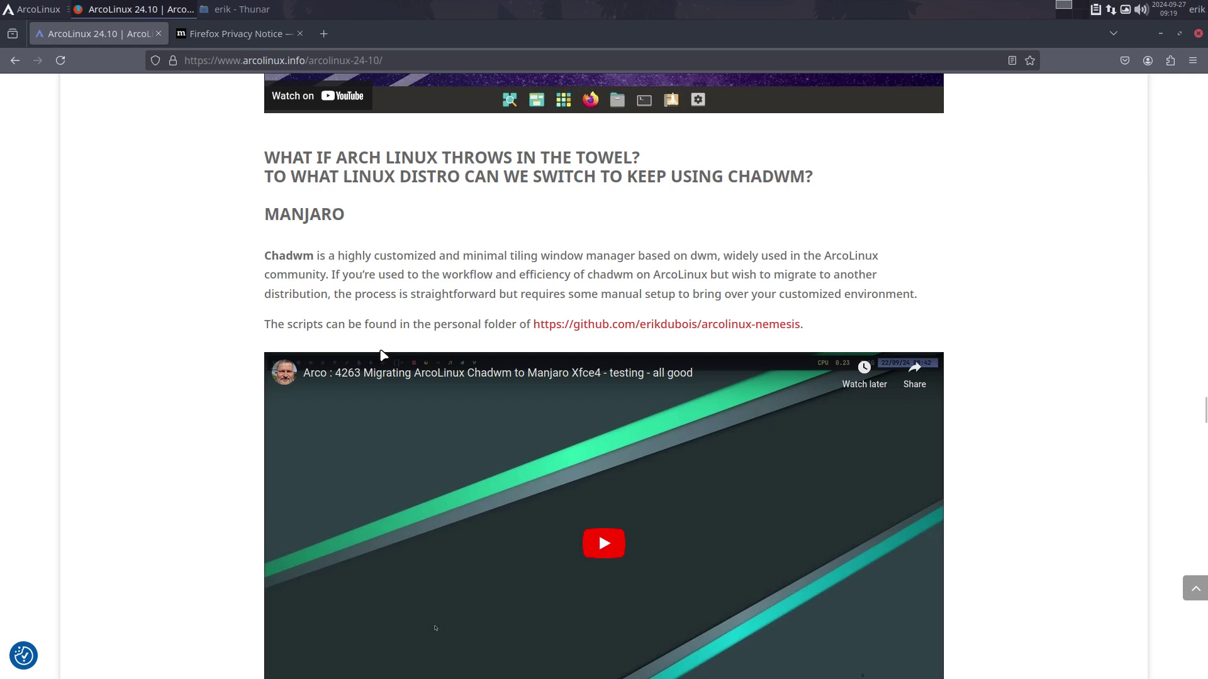
scroll(382, 353, down, 2)
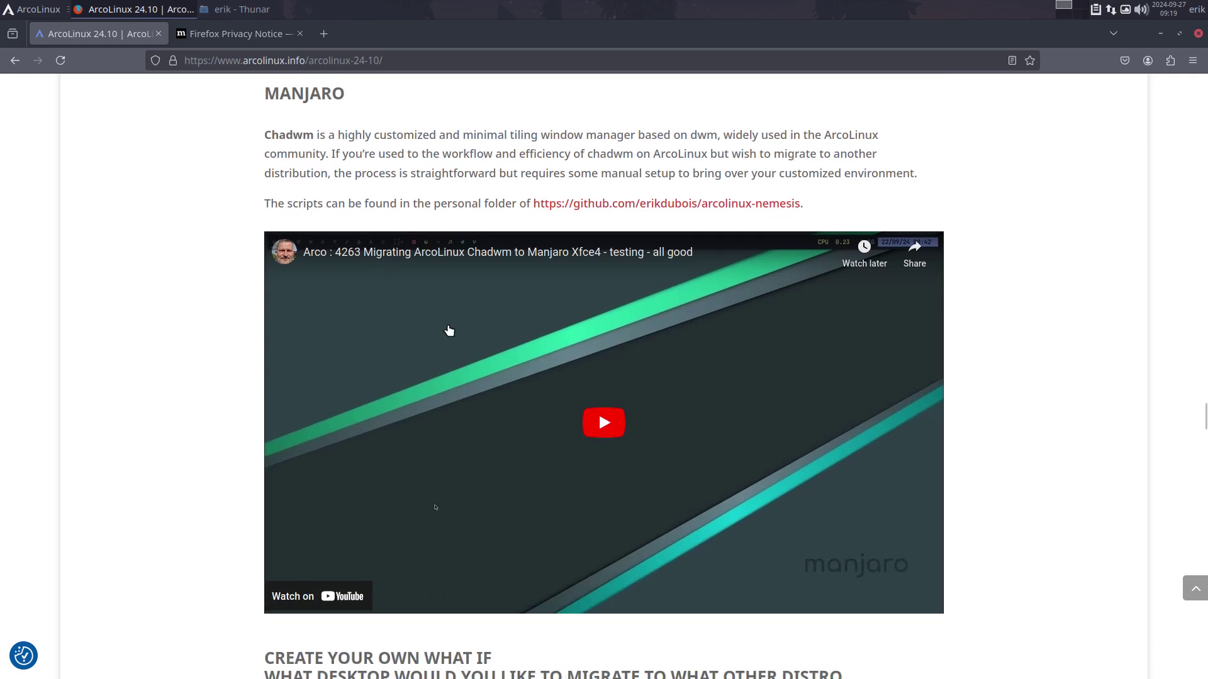
scroll(711, 279, down, 4)
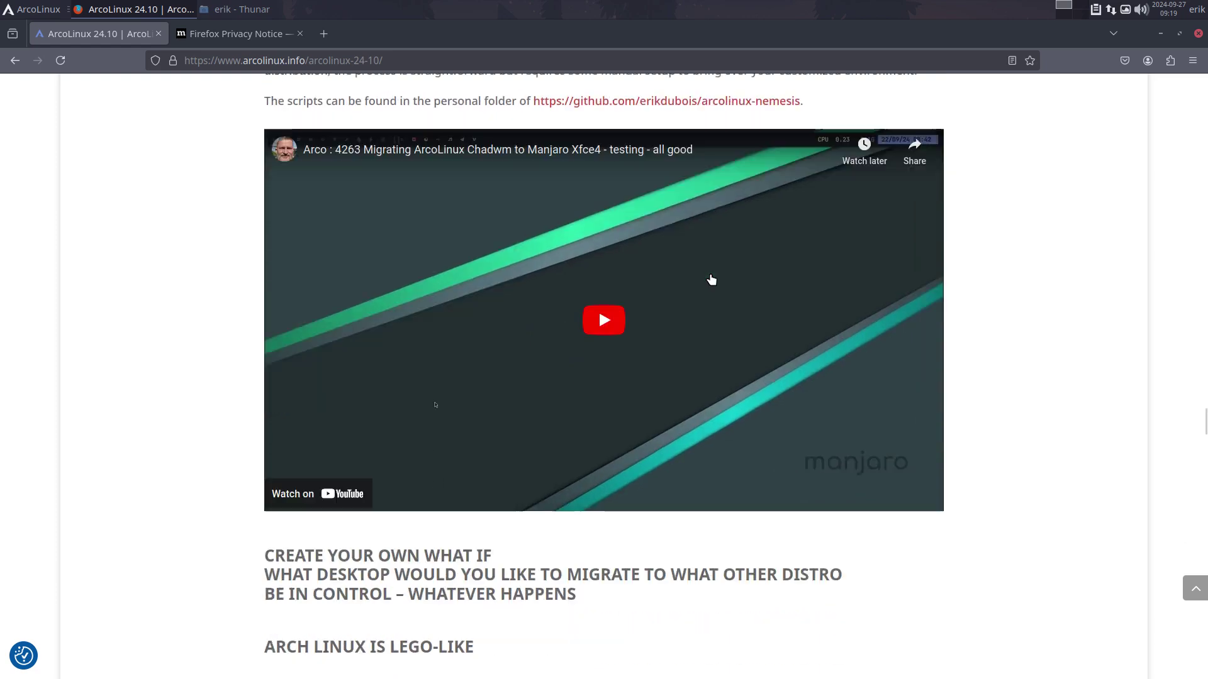
drag(593, 466, 260, 421)
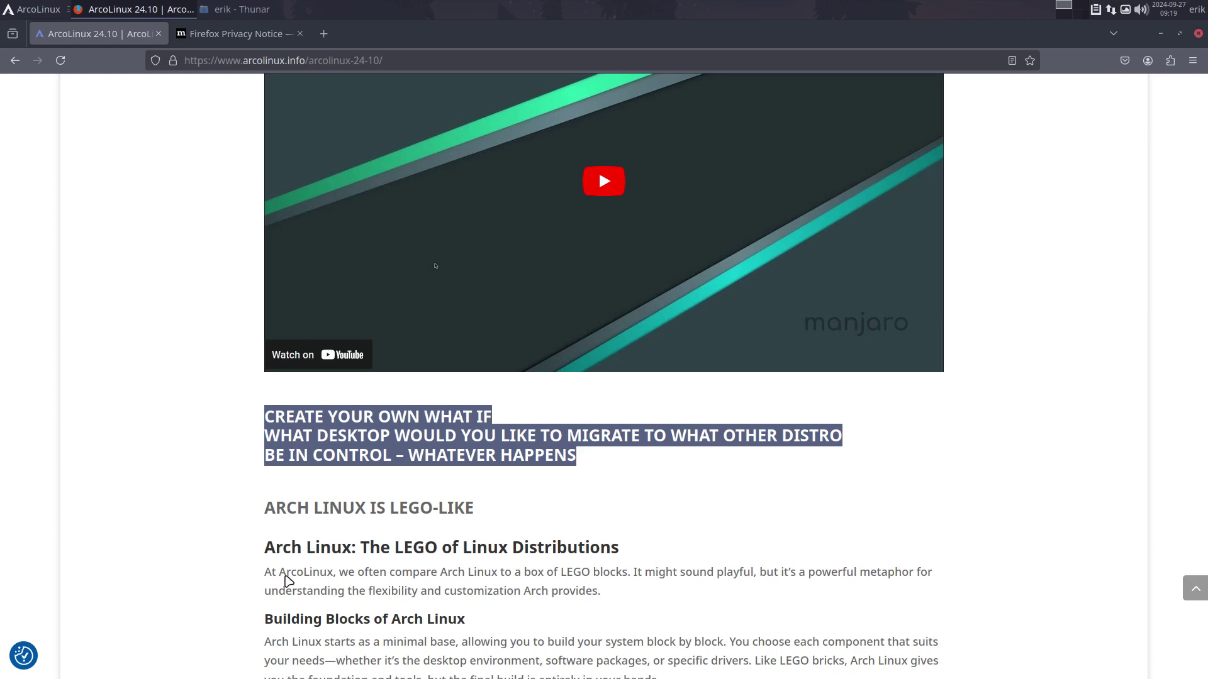
Step: Clear the selection on the 'Create your own what if…' heading
click(422, 441)
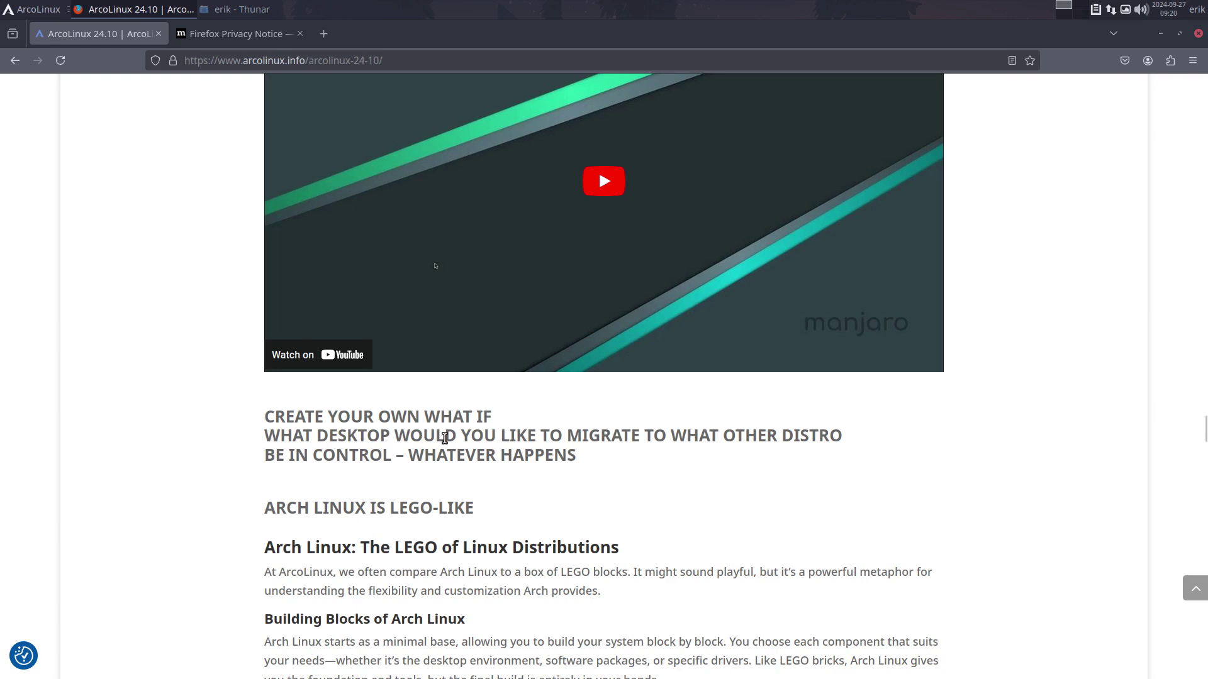
Step: Scroll past the orange LEGO castle image to the 'Arch Linux is lego-like' video embed
scroll(445, 439, down, 3)
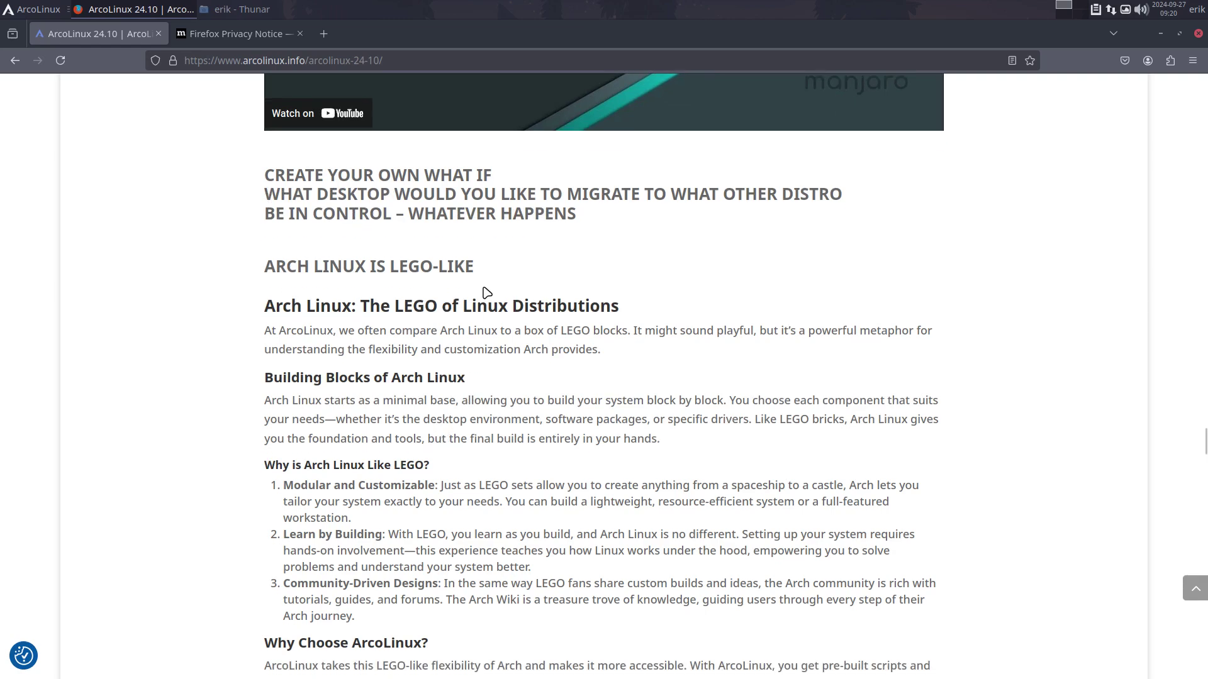
scroll(485, 302, down, 9)
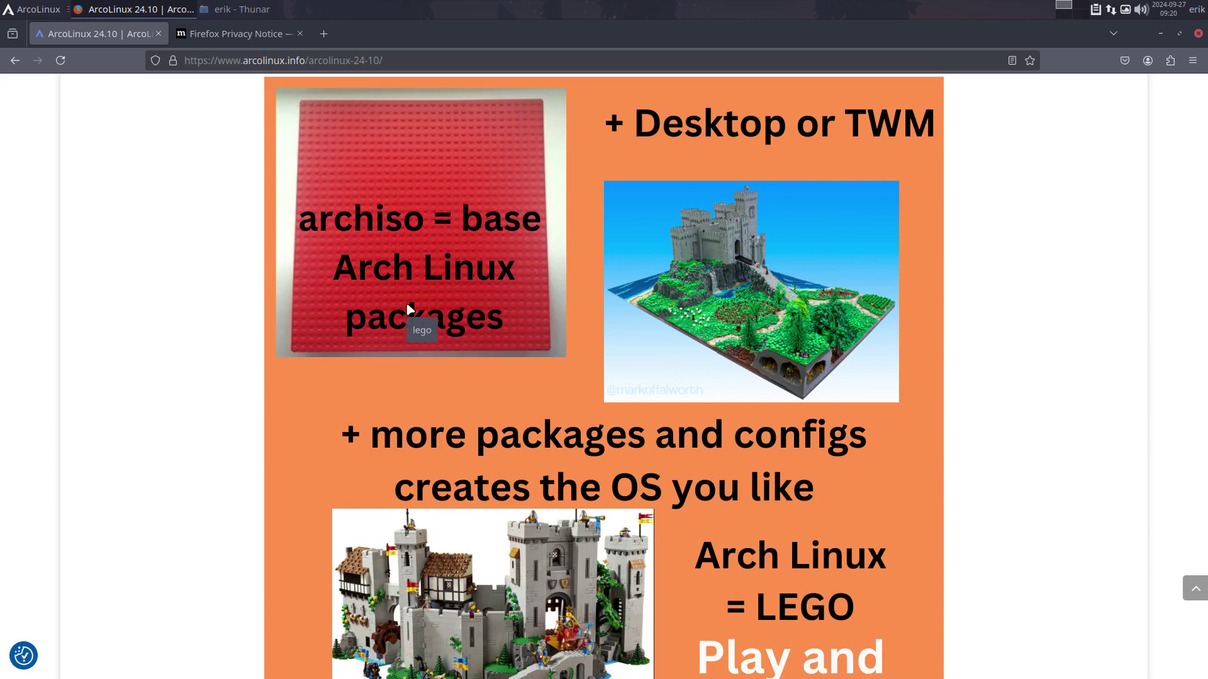
scroll(410, 308, down, 4)
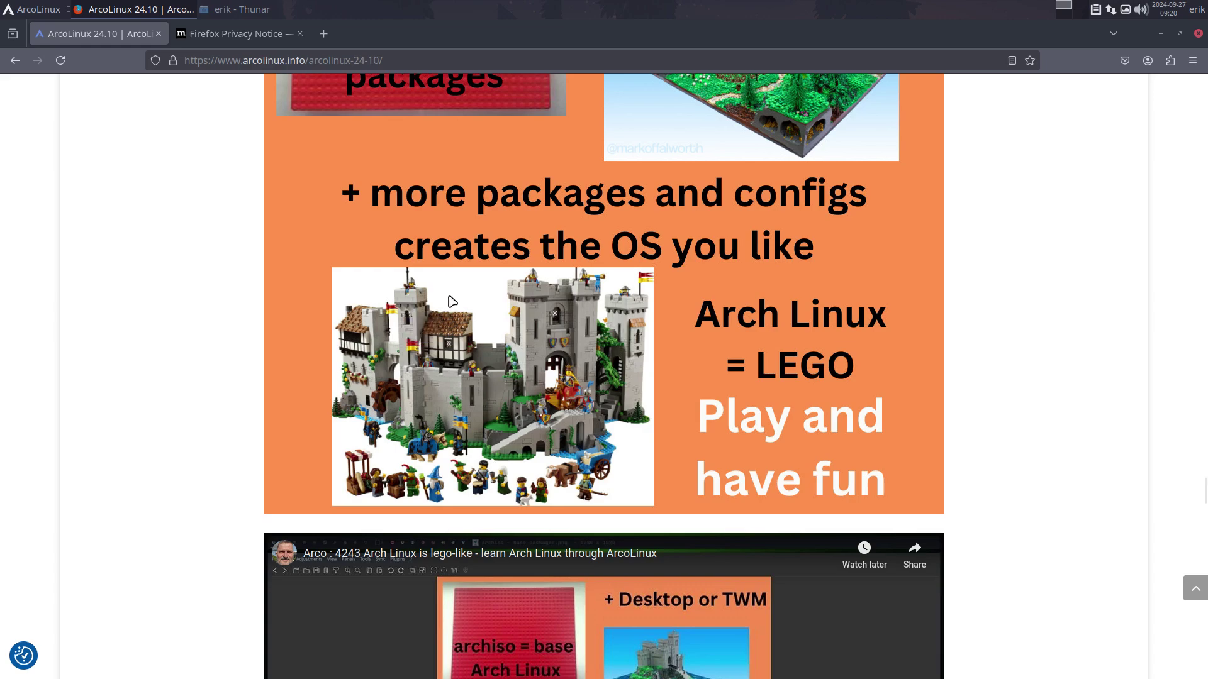
scroll(501, 323, up, 2)
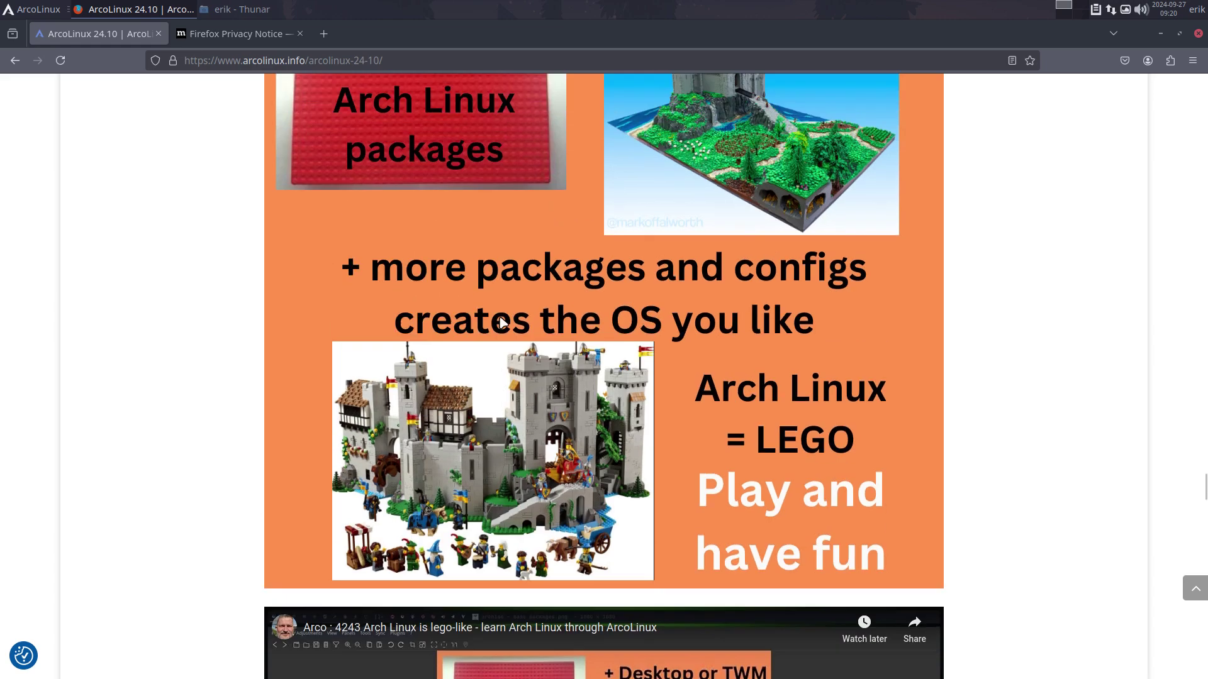
scroll(498, 324, up, 4)
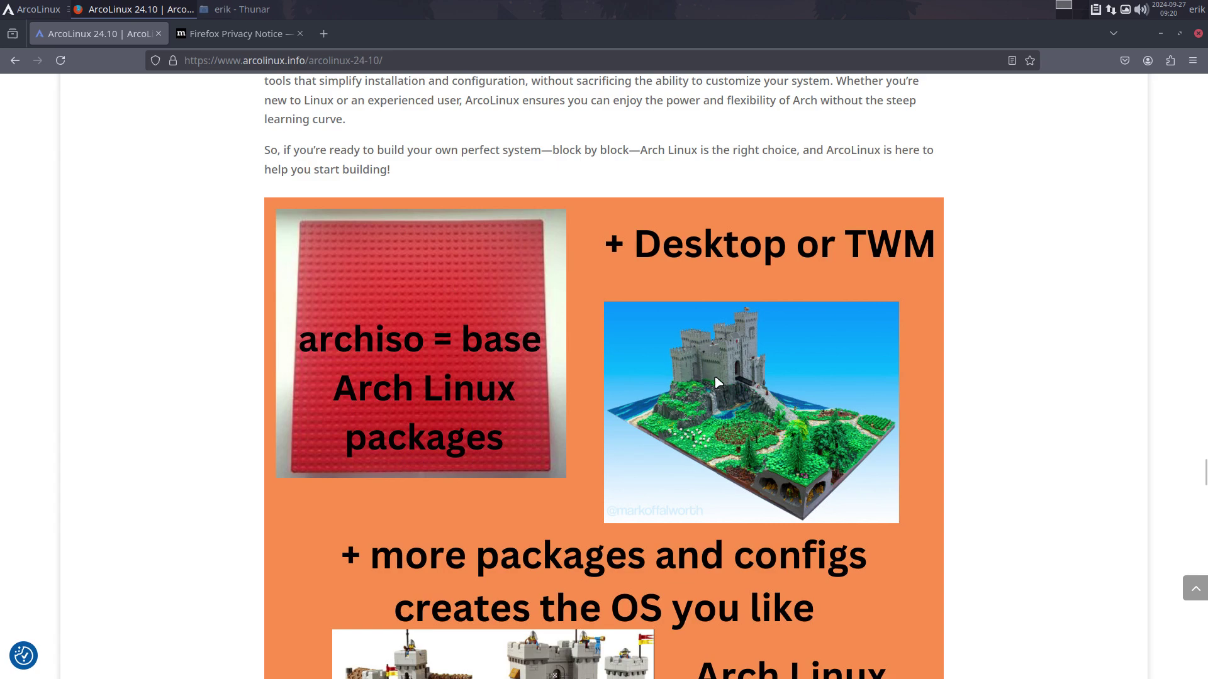
scroll(767, 460, down, 5)
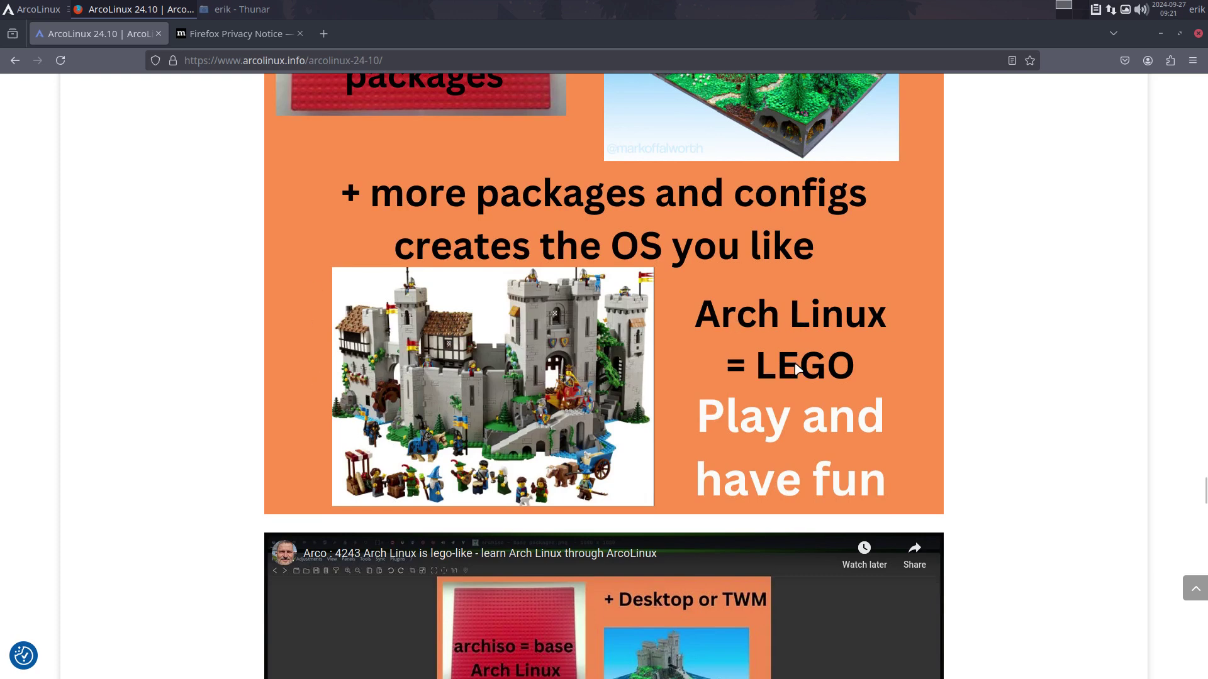
scroll(780, 377, down, 3)
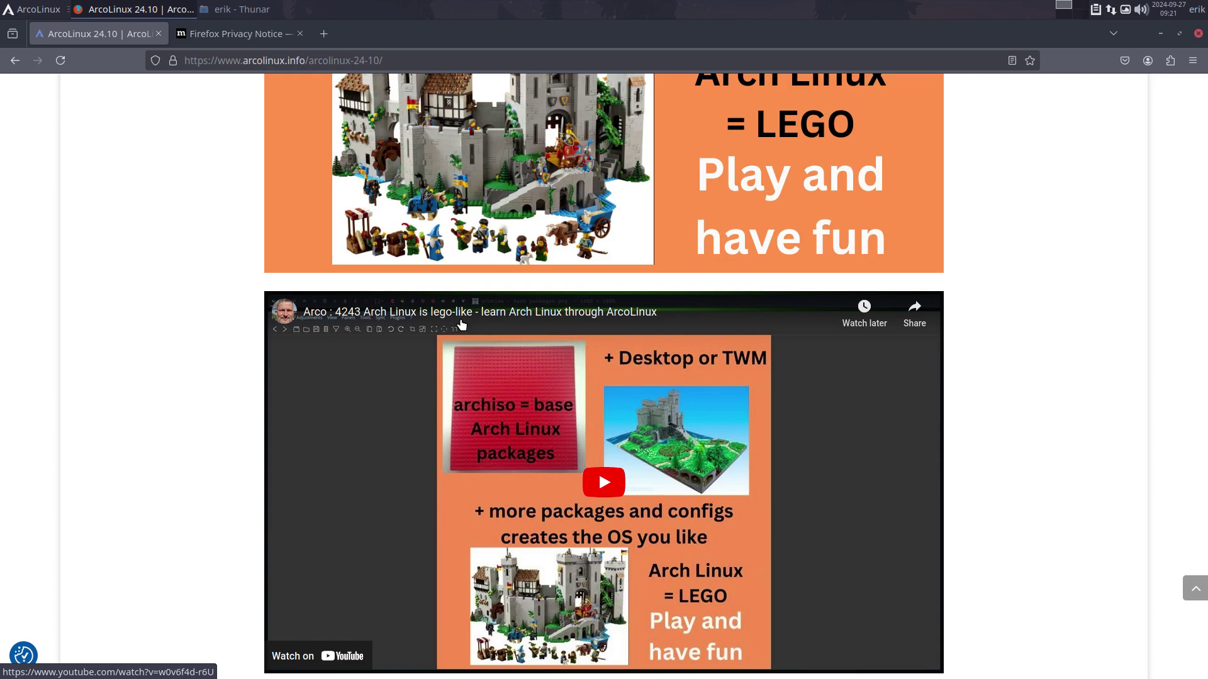
Step: Scroll past the 4244 and 4245 videos to the CALAMARES and WHAT IS NEW headings
scroll(461, 324, down, 8)
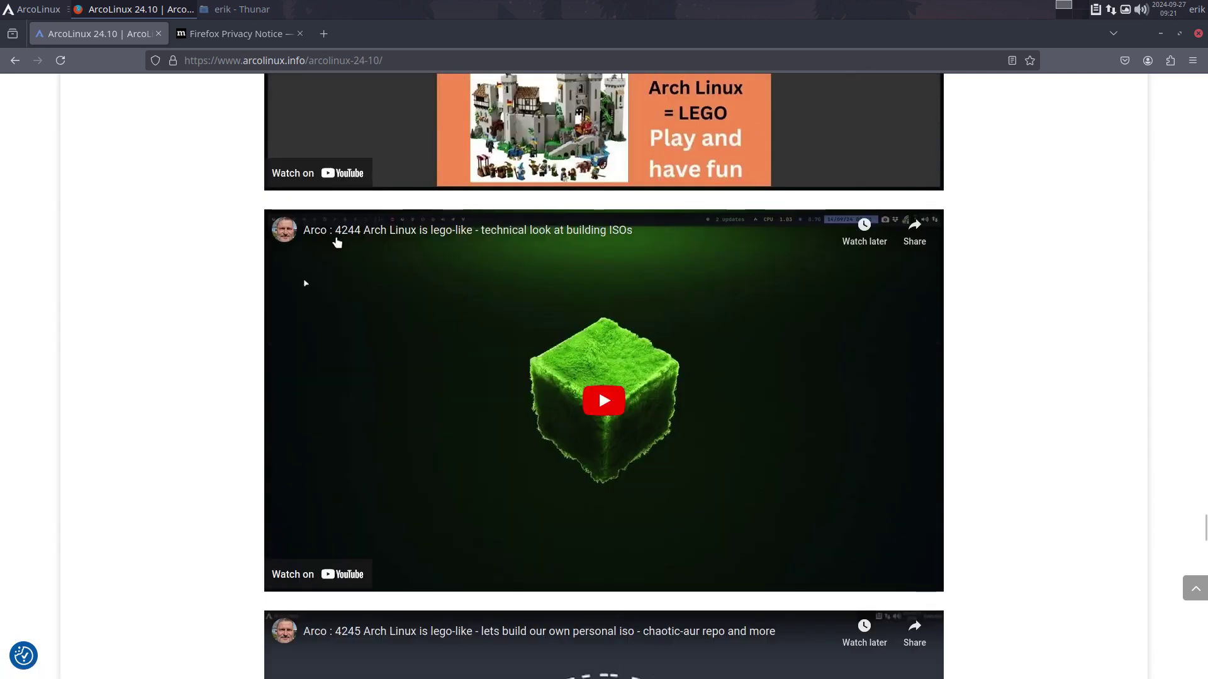
scroll(599, 315, down, 4)
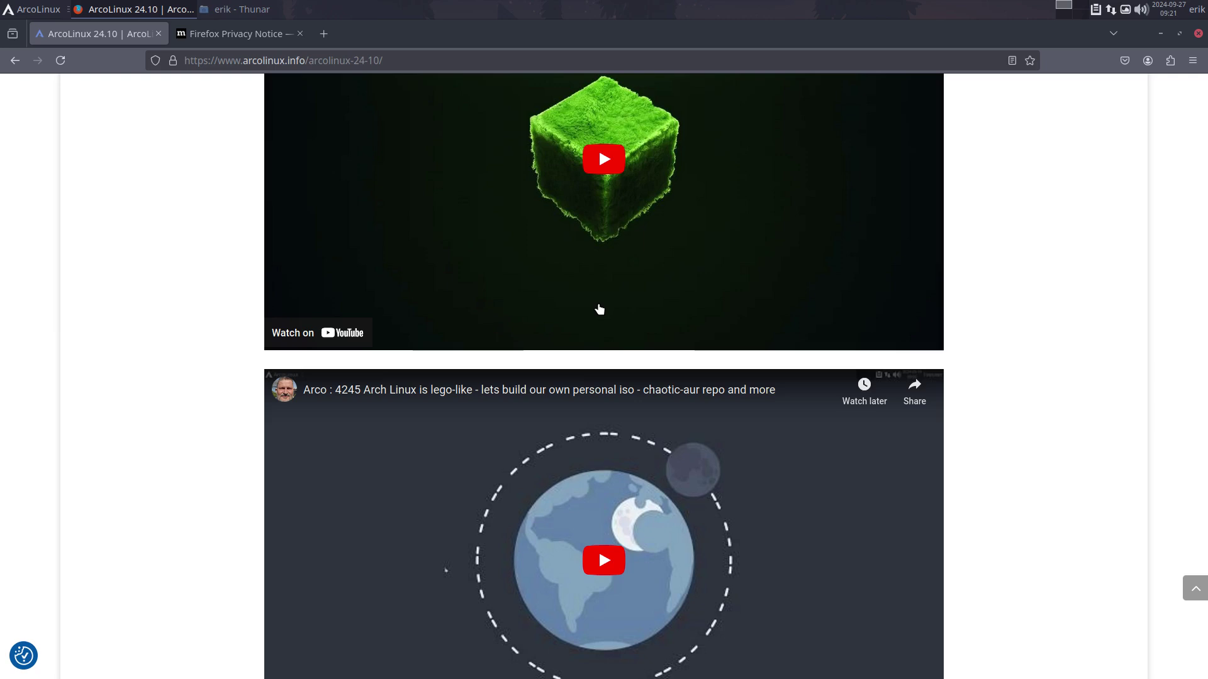
scroll(599, 308, down, 3)
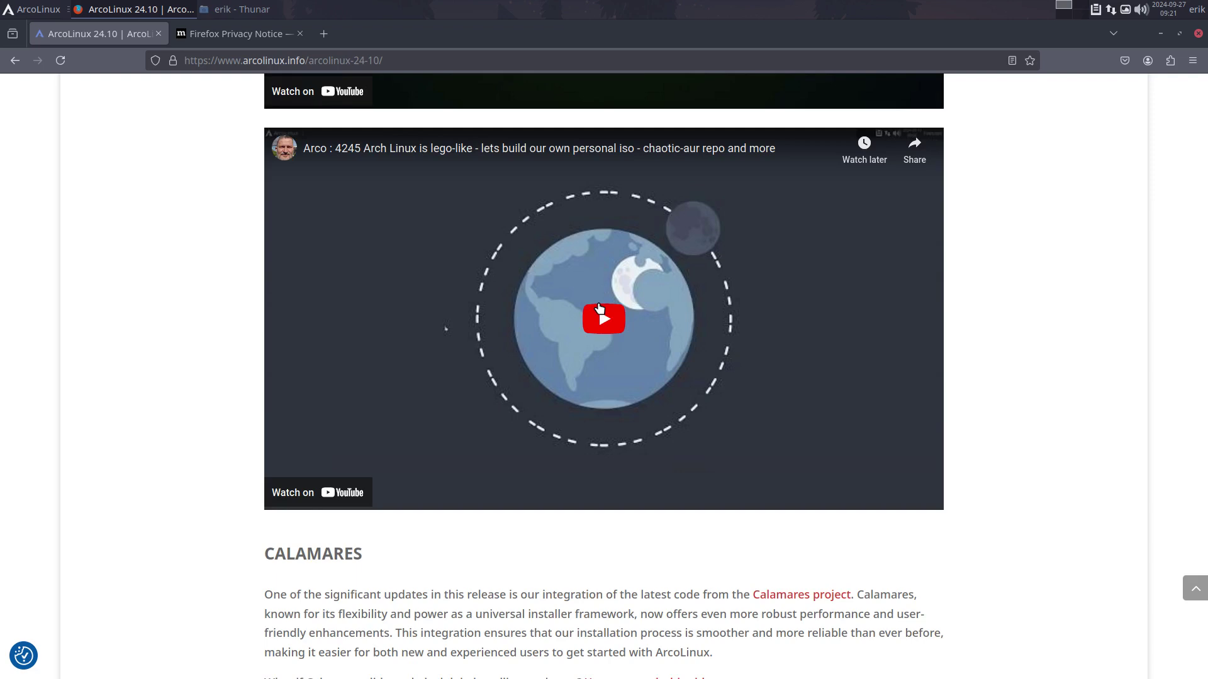
scroll(599, 308, down, 3)
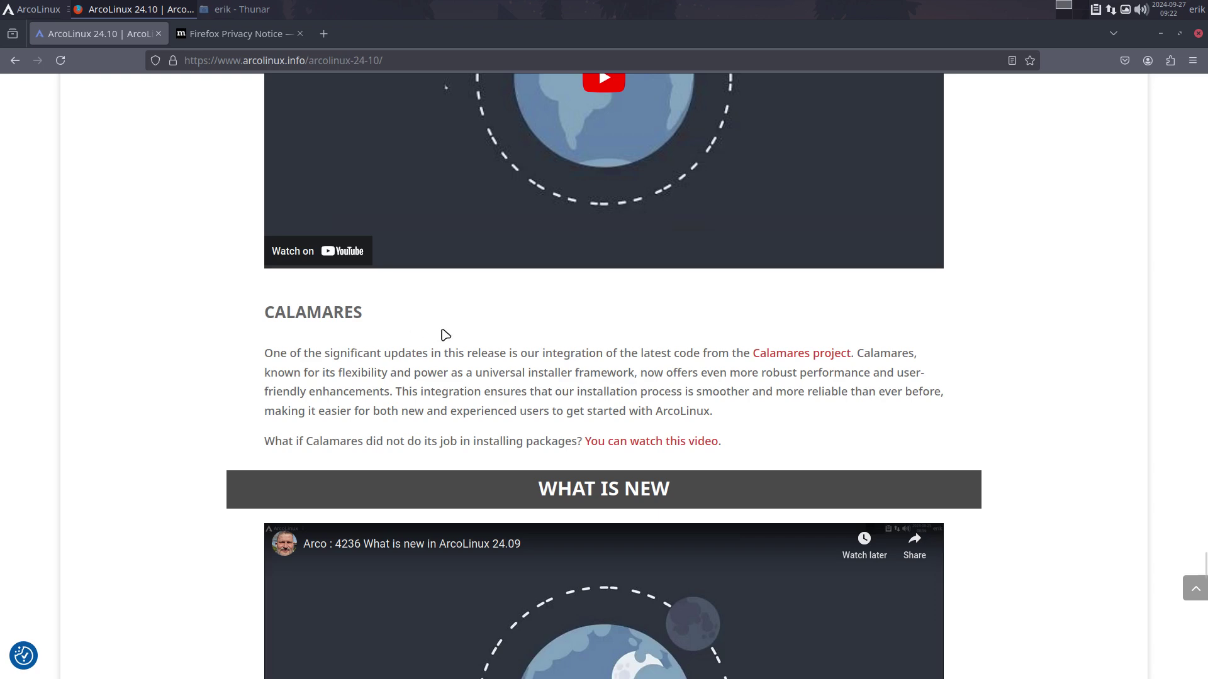
Step: Scroll down to HOW TO STAY ROLLING, then back up to the 4243 'Arch Linux is lego-like' video
scroll(442, 334, down, 5)
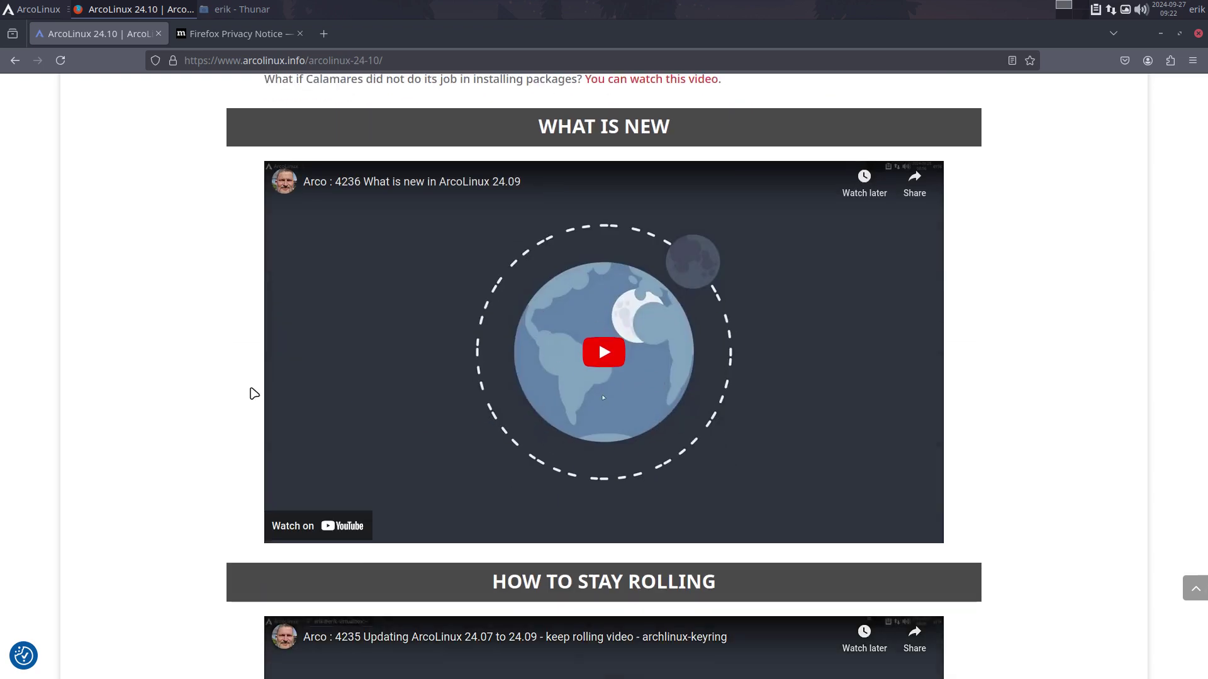
scroll(168, 377, down, 6)
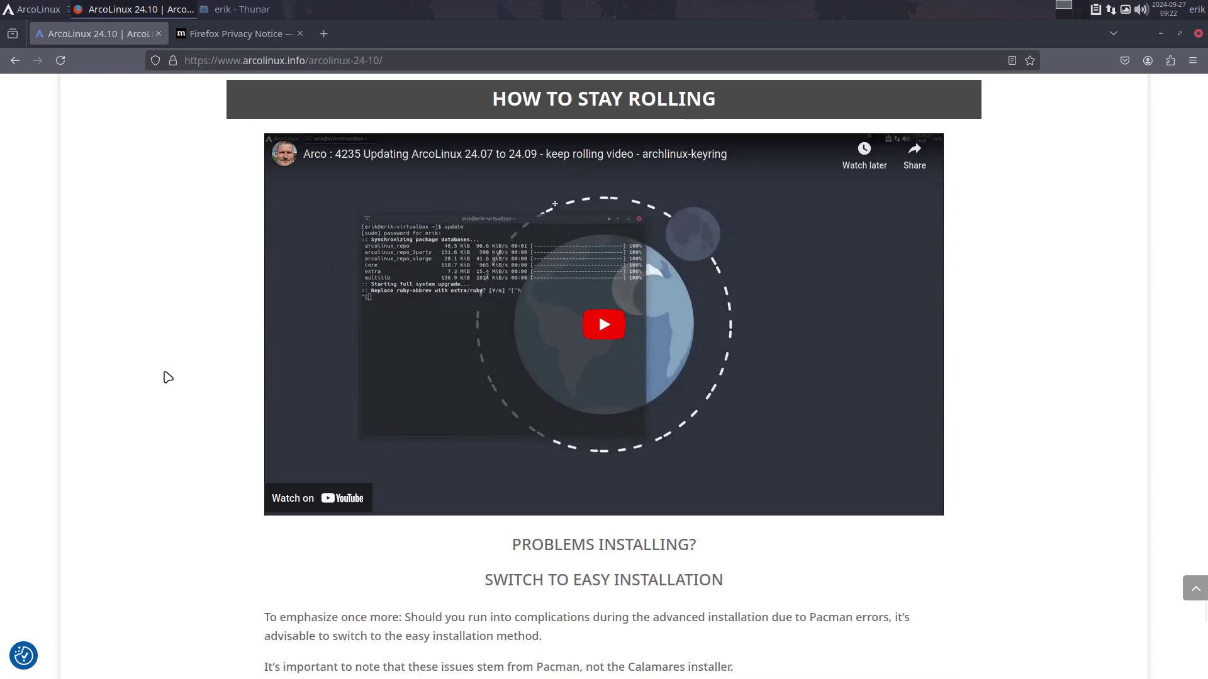
scroll(168, 377, up, 8)
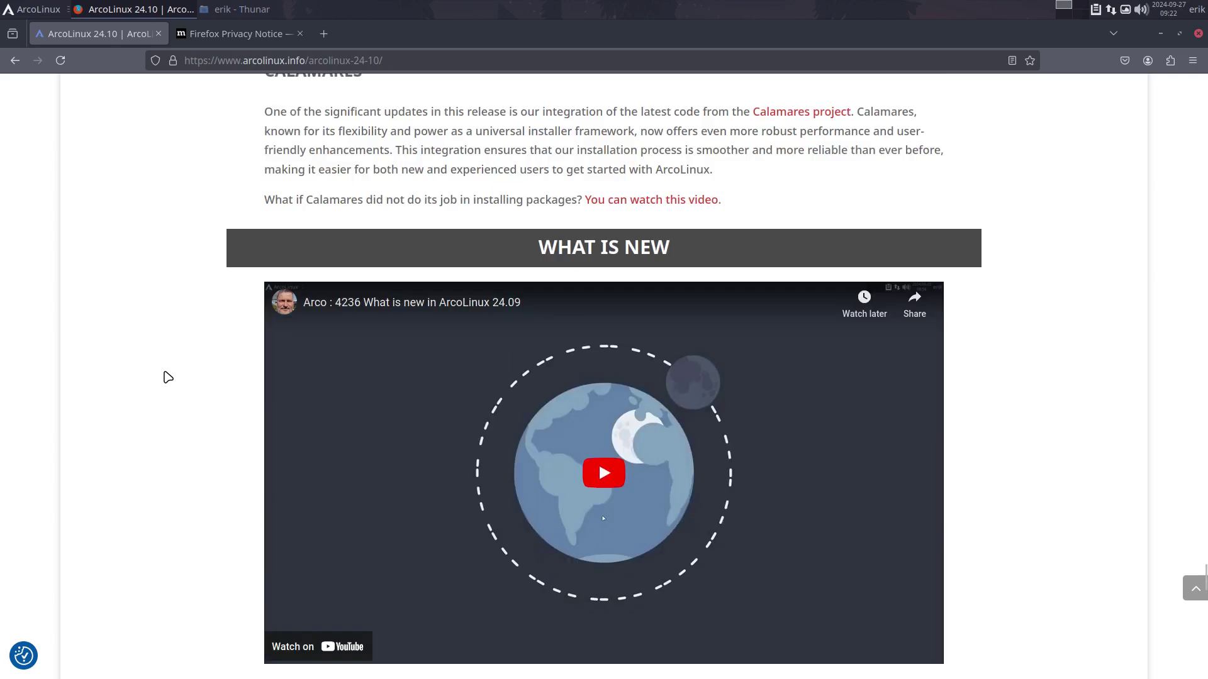
scroll(168, 377, up, 8)
scroll(168, 378, up, 10)
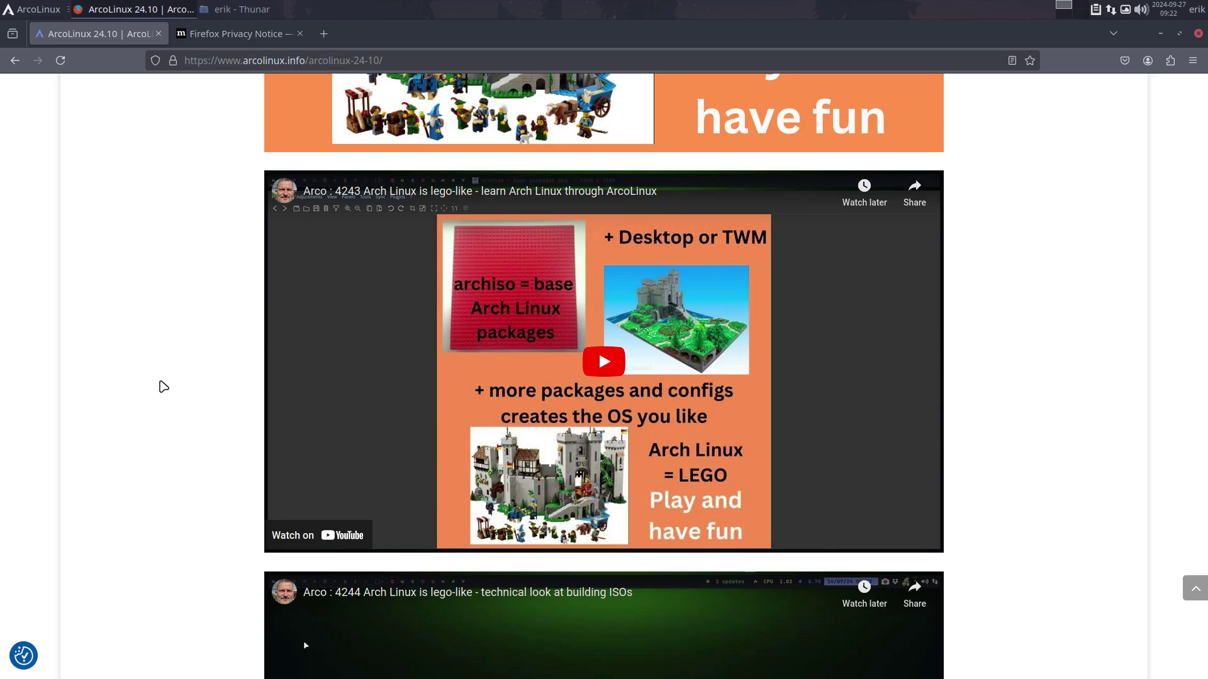
Step: Scroll up past the Manjaro and PopOS sections to the PEPPERMINT OS migration video 4259
scroll(553, 333, up, 10)
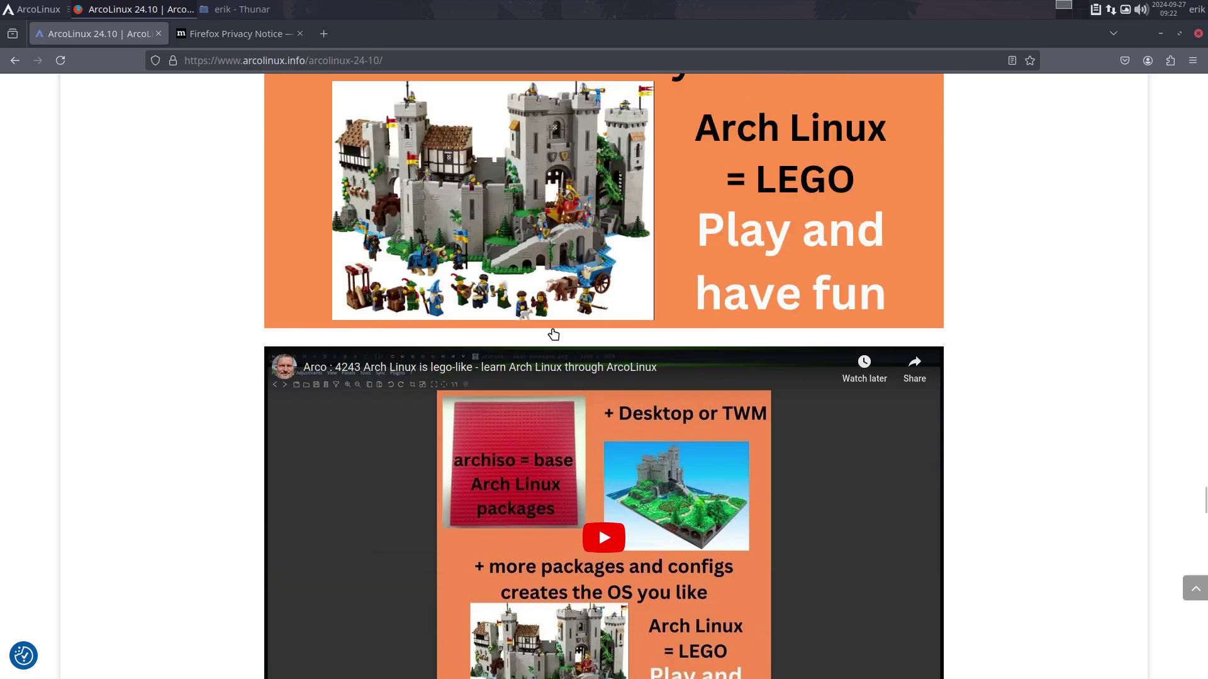
scroll(553, 333, up, 8)
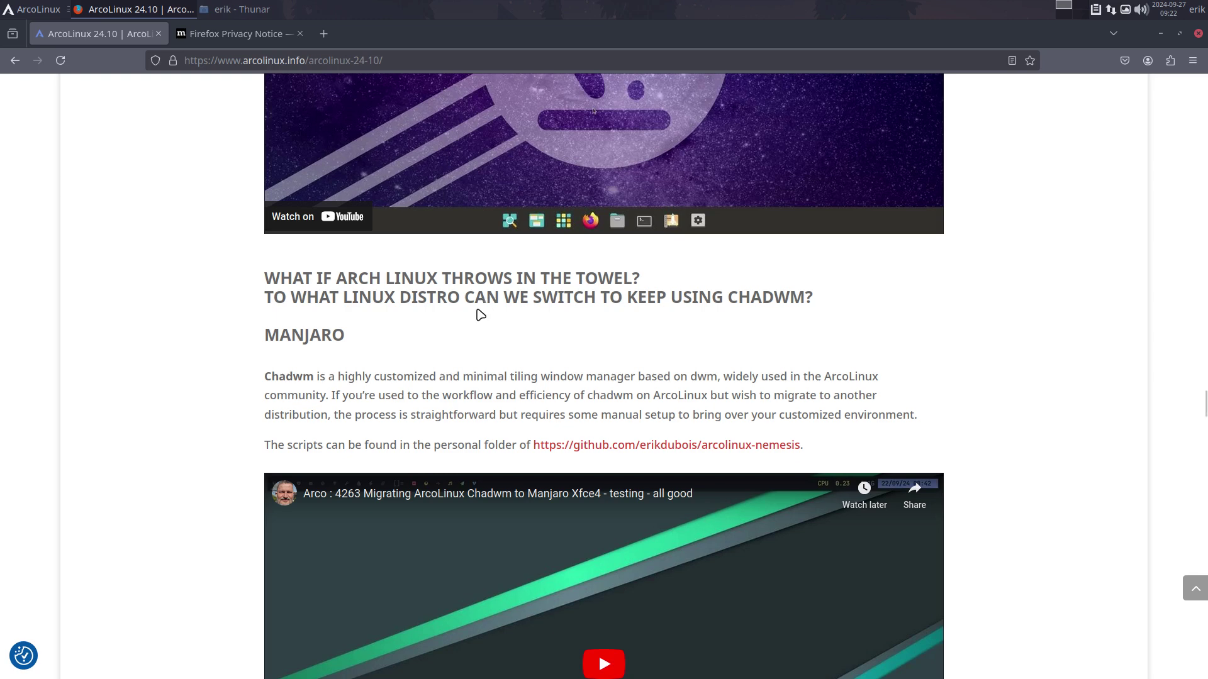
scroll(480, 315, up, 4)
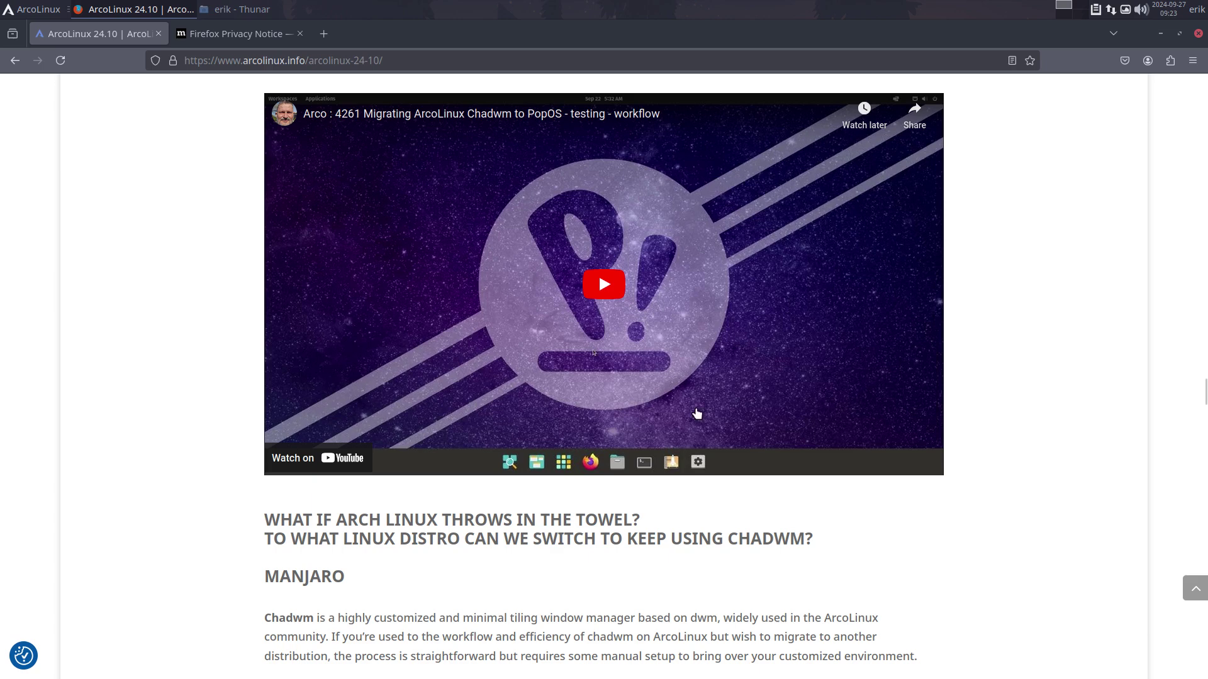
scroll(699, 373, up, 8)
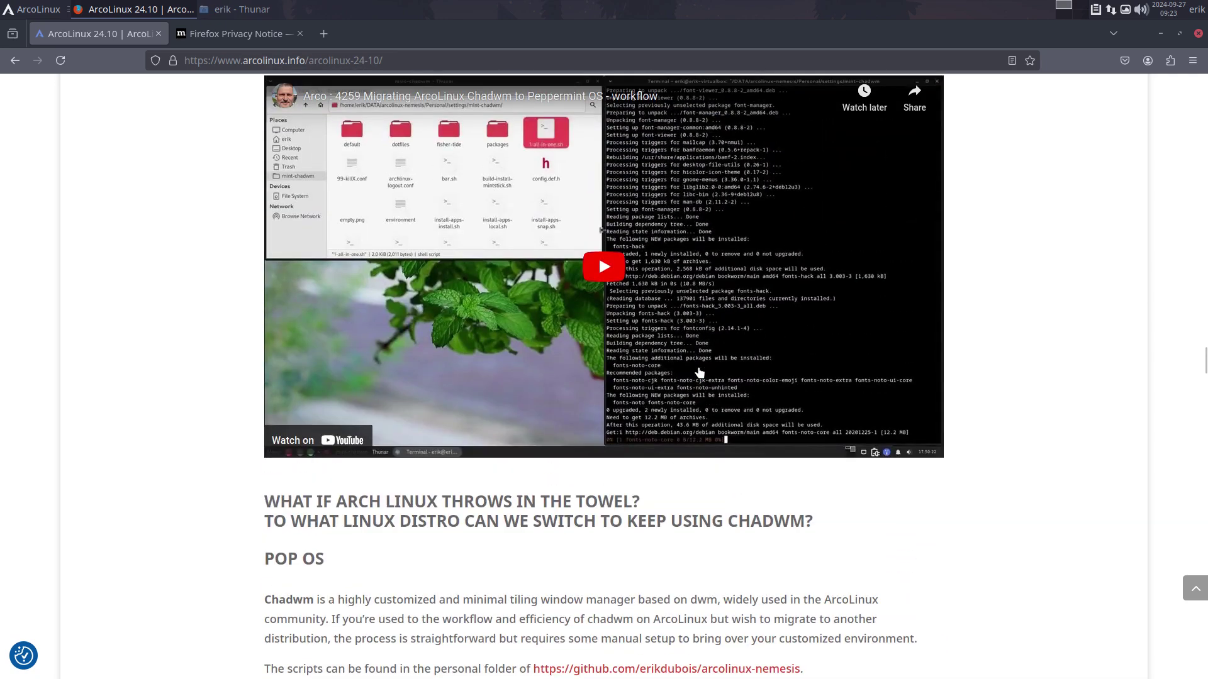
scroll(699, 373, up, 4)
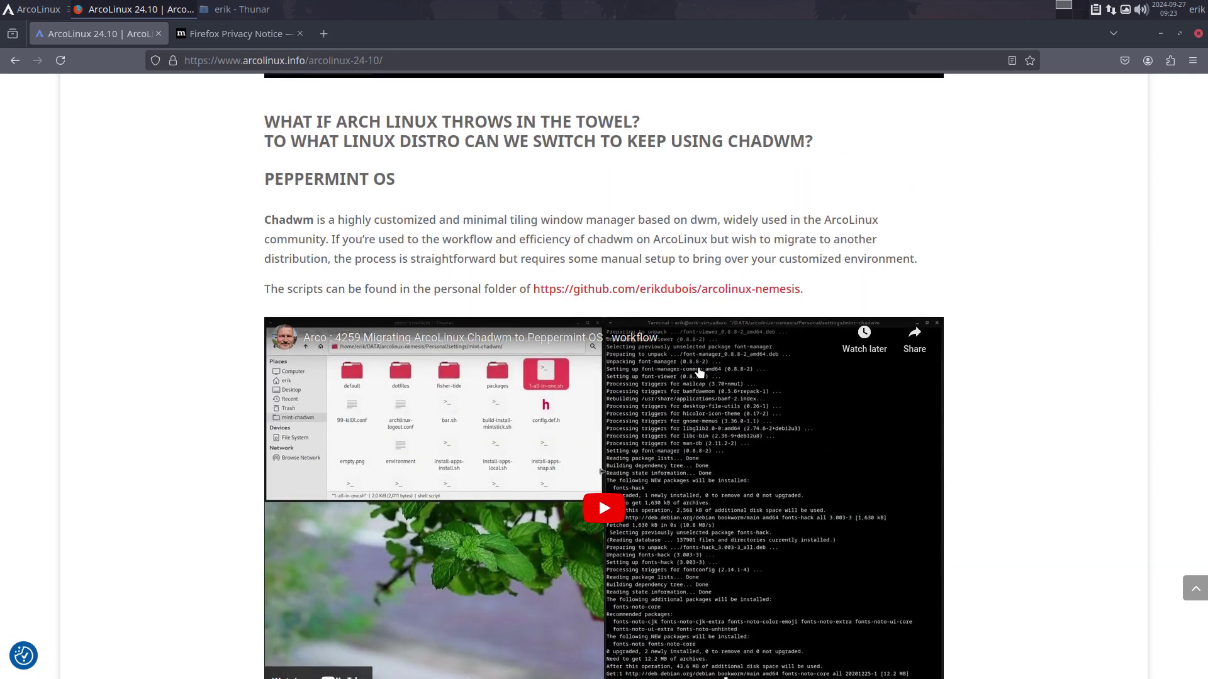